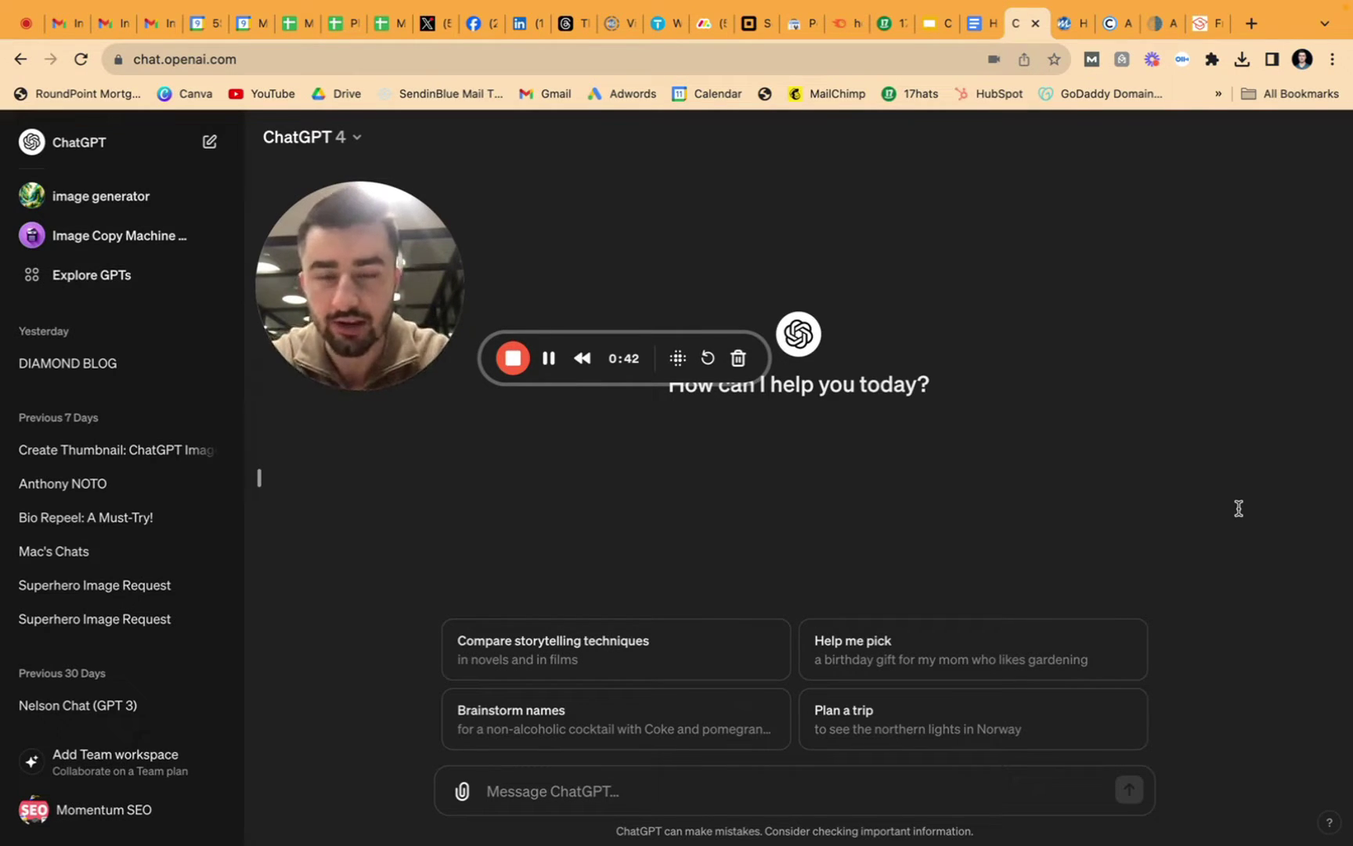
- Focus the empty ChatGPT message box, then bring up the Momentum virtual tour cost blog post
left_click(574, 789)
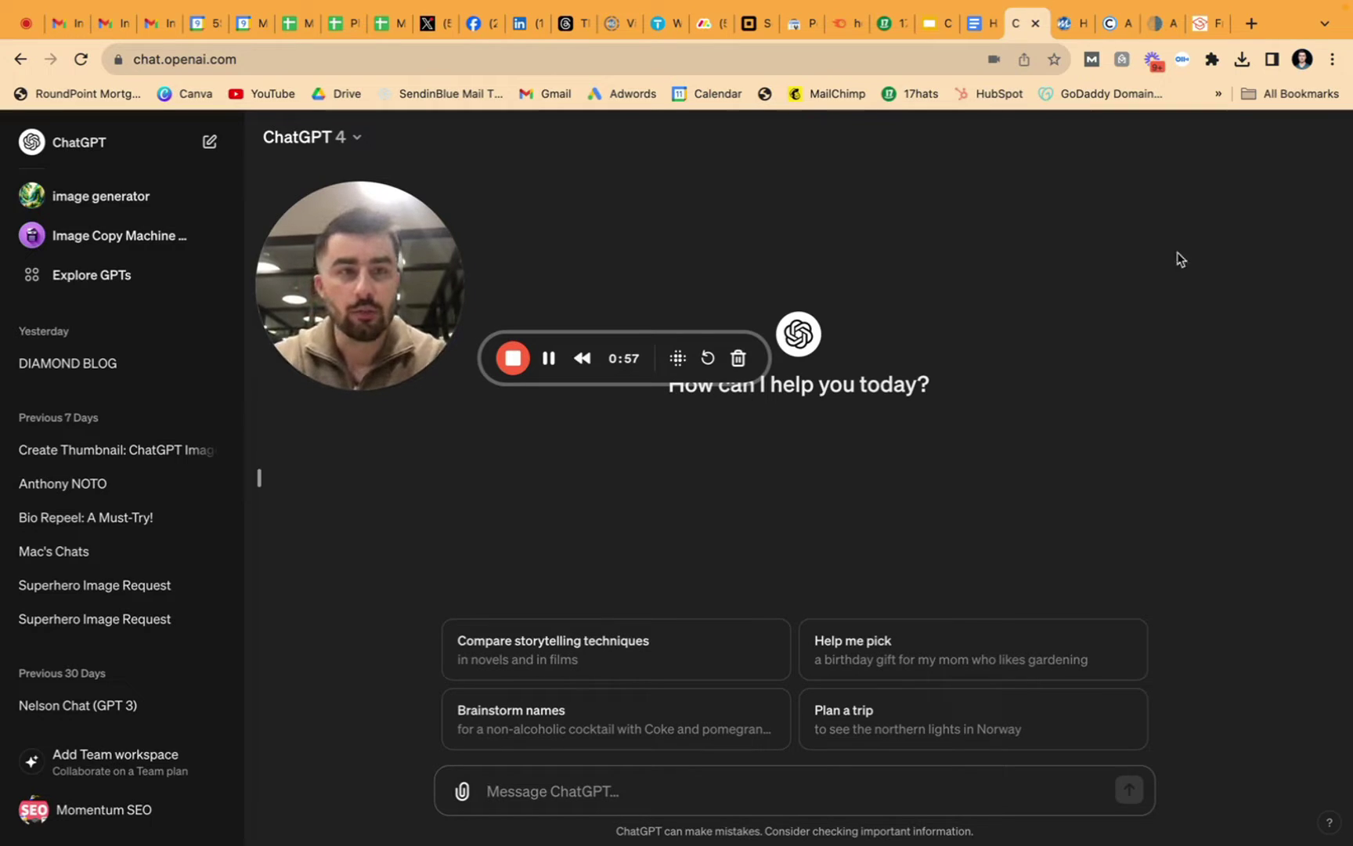
left_click(1069, 25)
scroll(984, 559, "up", 10)
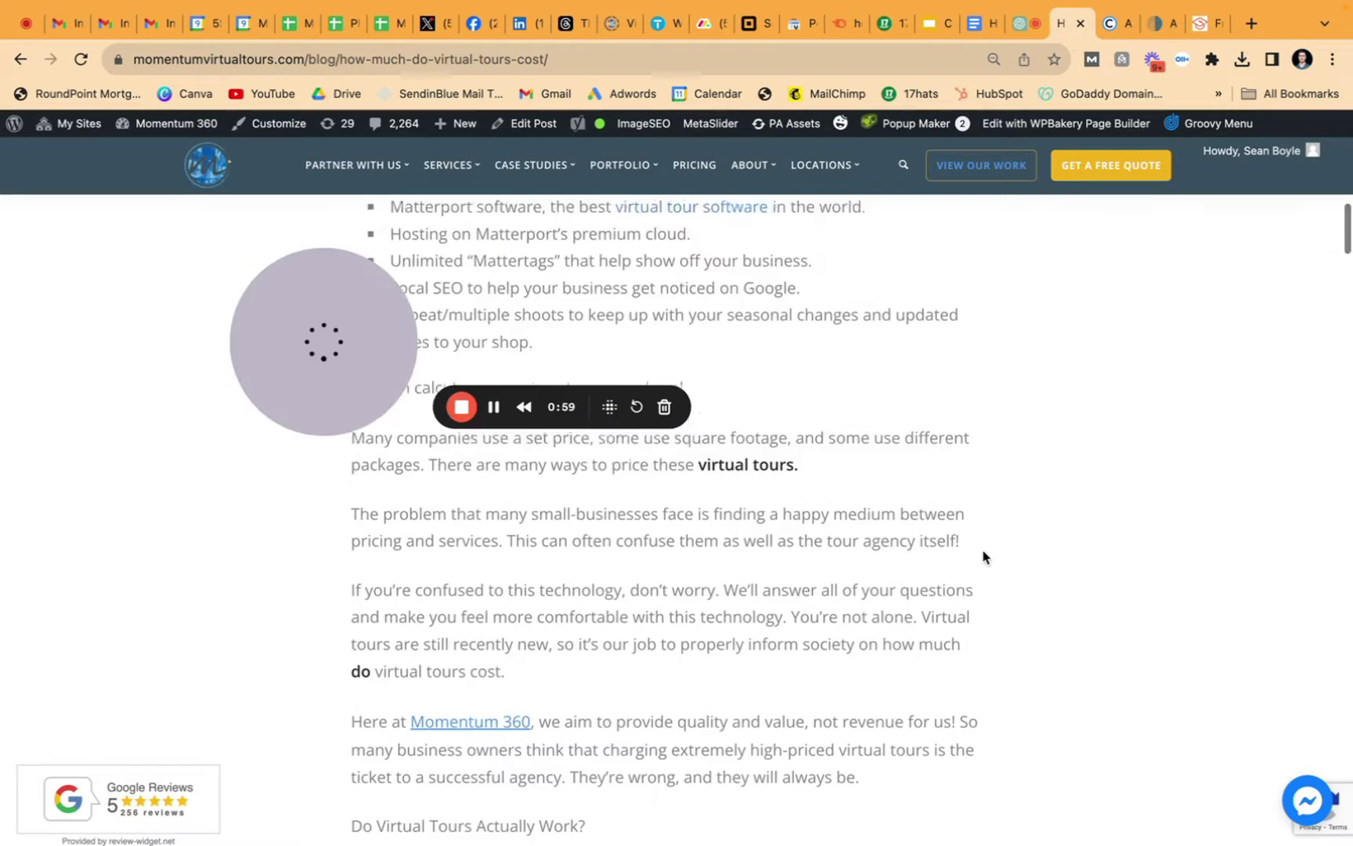
left_click_drag(335, 326, 250, 349)
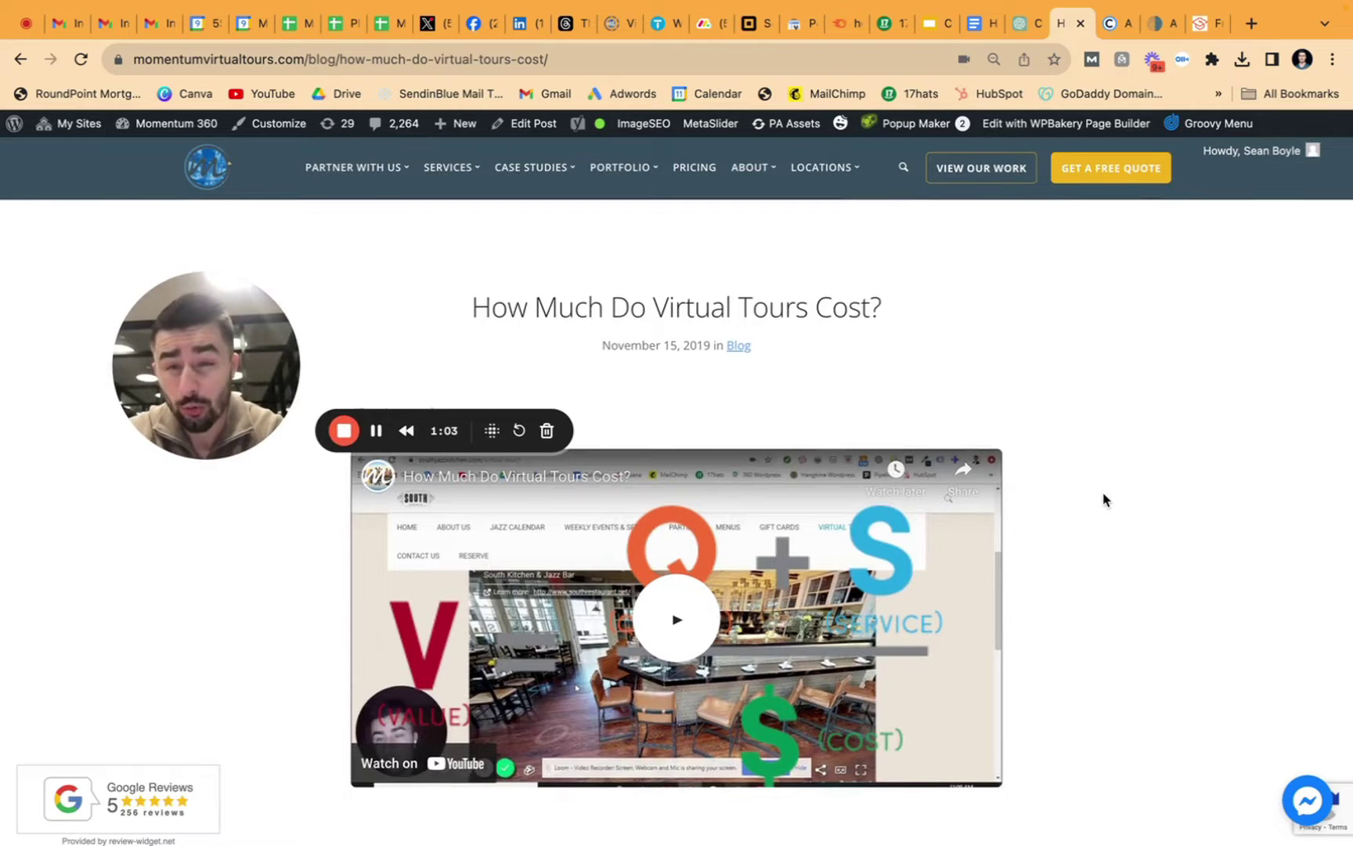
scroll(1105, 498, "down", 1)
scroll(1180, 572, "down", 5)
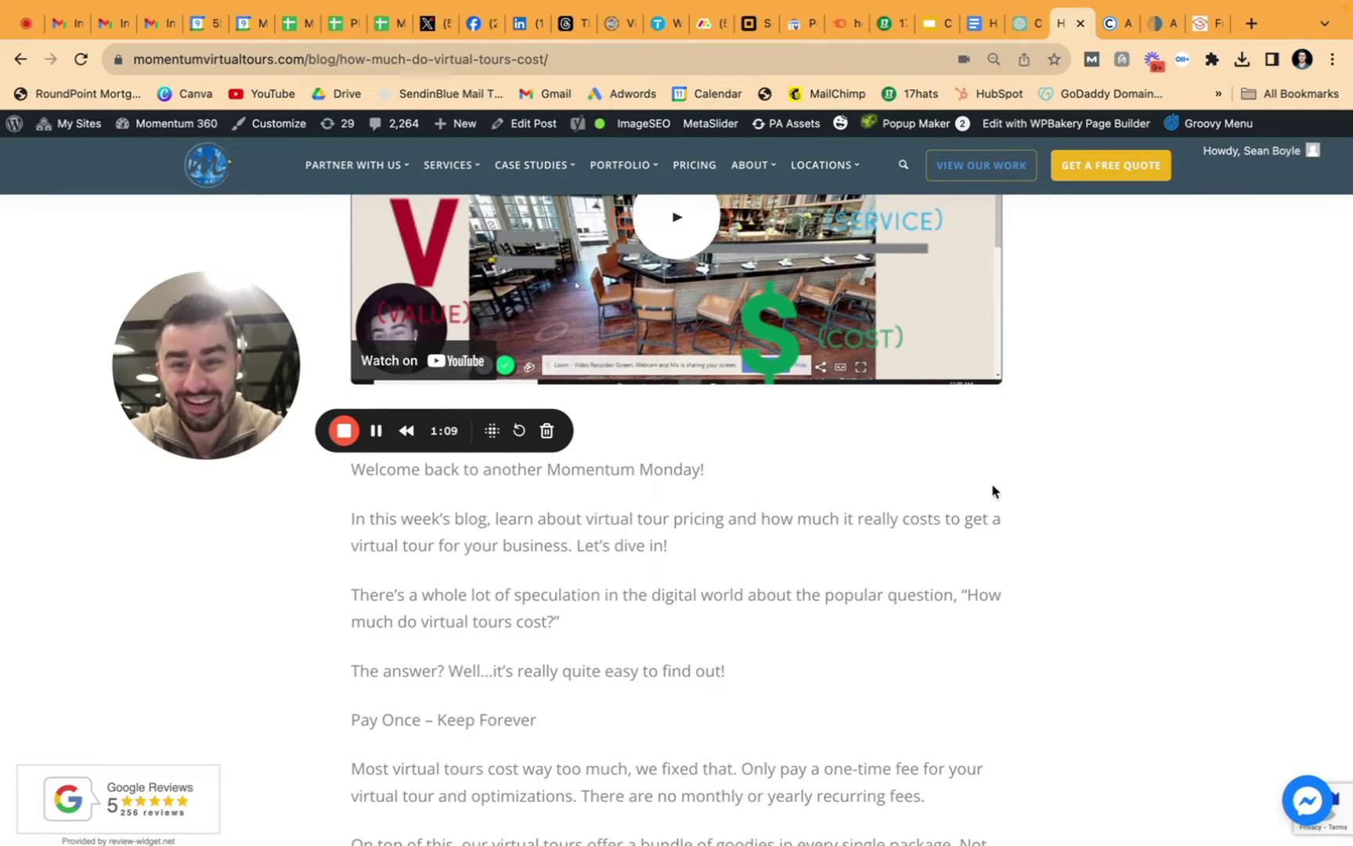
scroll(1127, 455, "up", 1)
scroll(1128, 456, "down", 7)
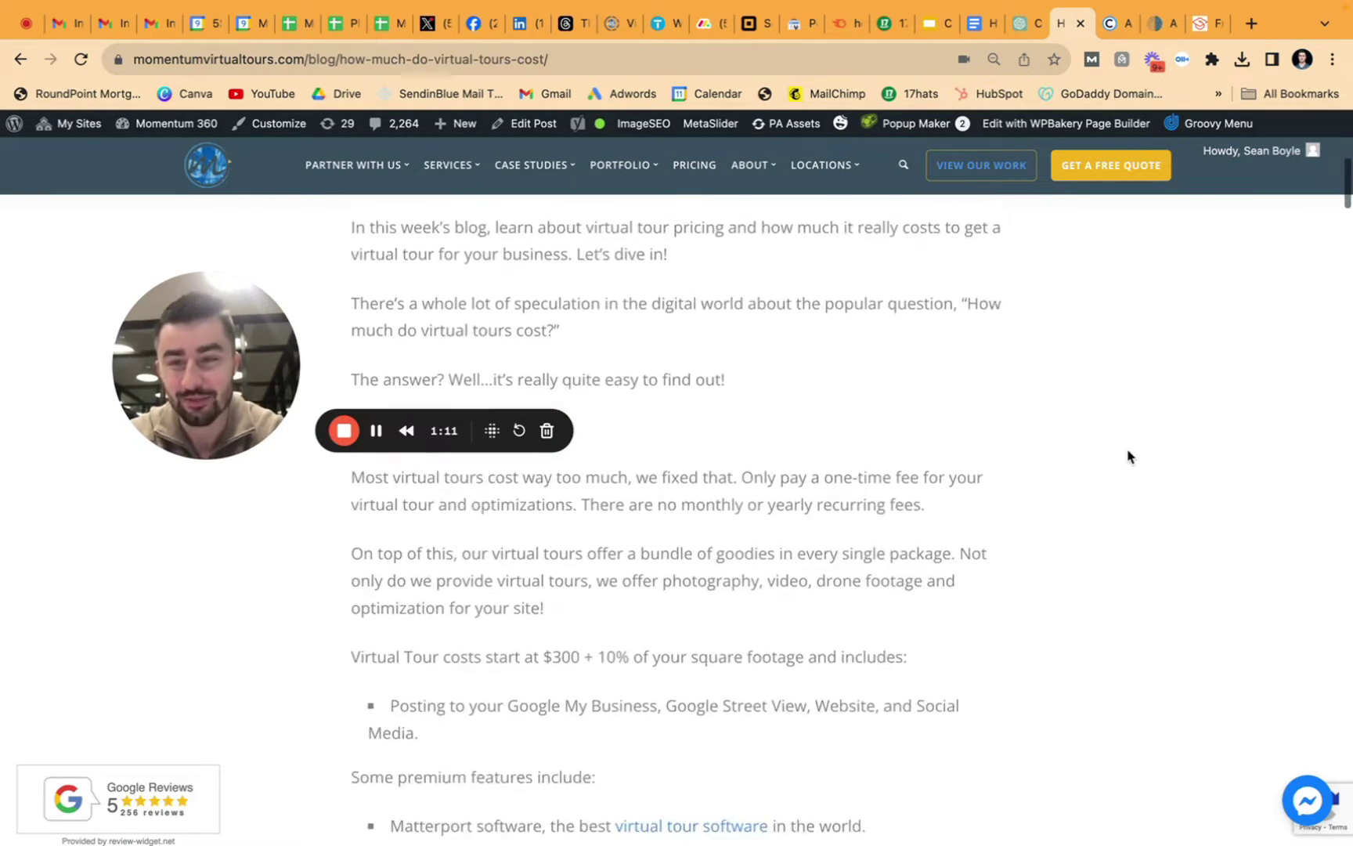
scroll(1128, 455, "up", 10)
scroll(1128, 456, "down", 2)
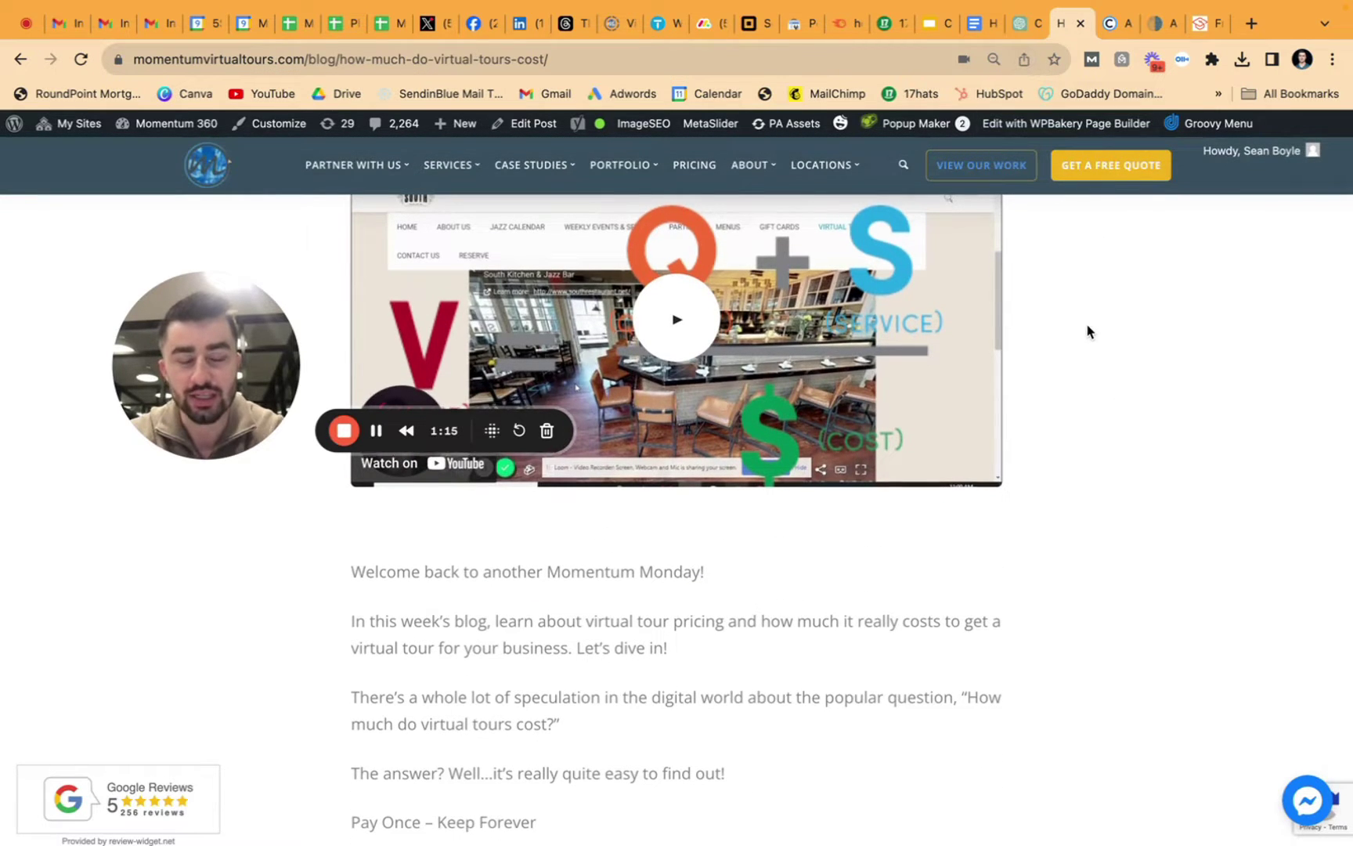
scroll(1085, 323, "up", 3)
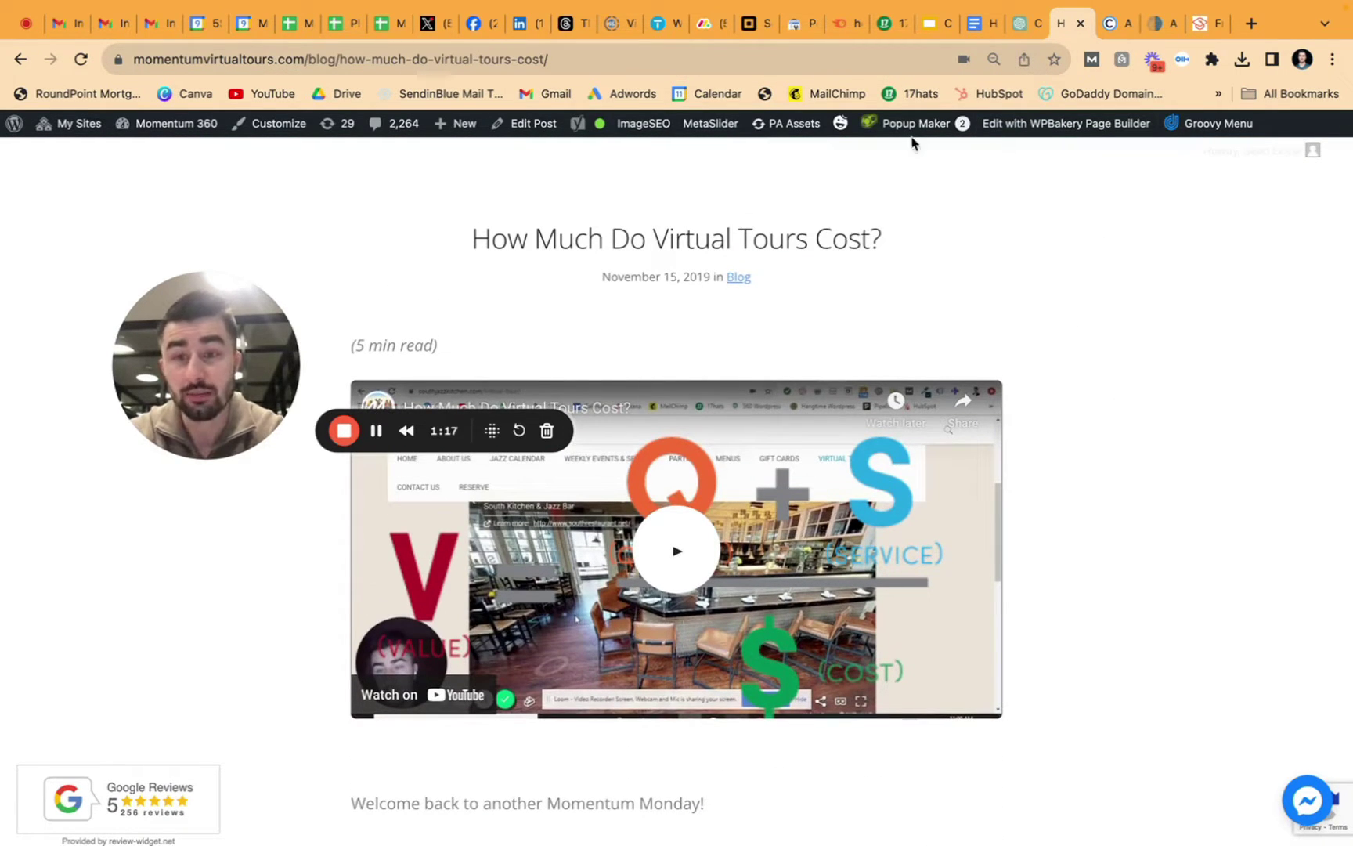
- Ask ChatGPT 'how much do virtual tours cost?'
left_click(1025, 25)
type("h")
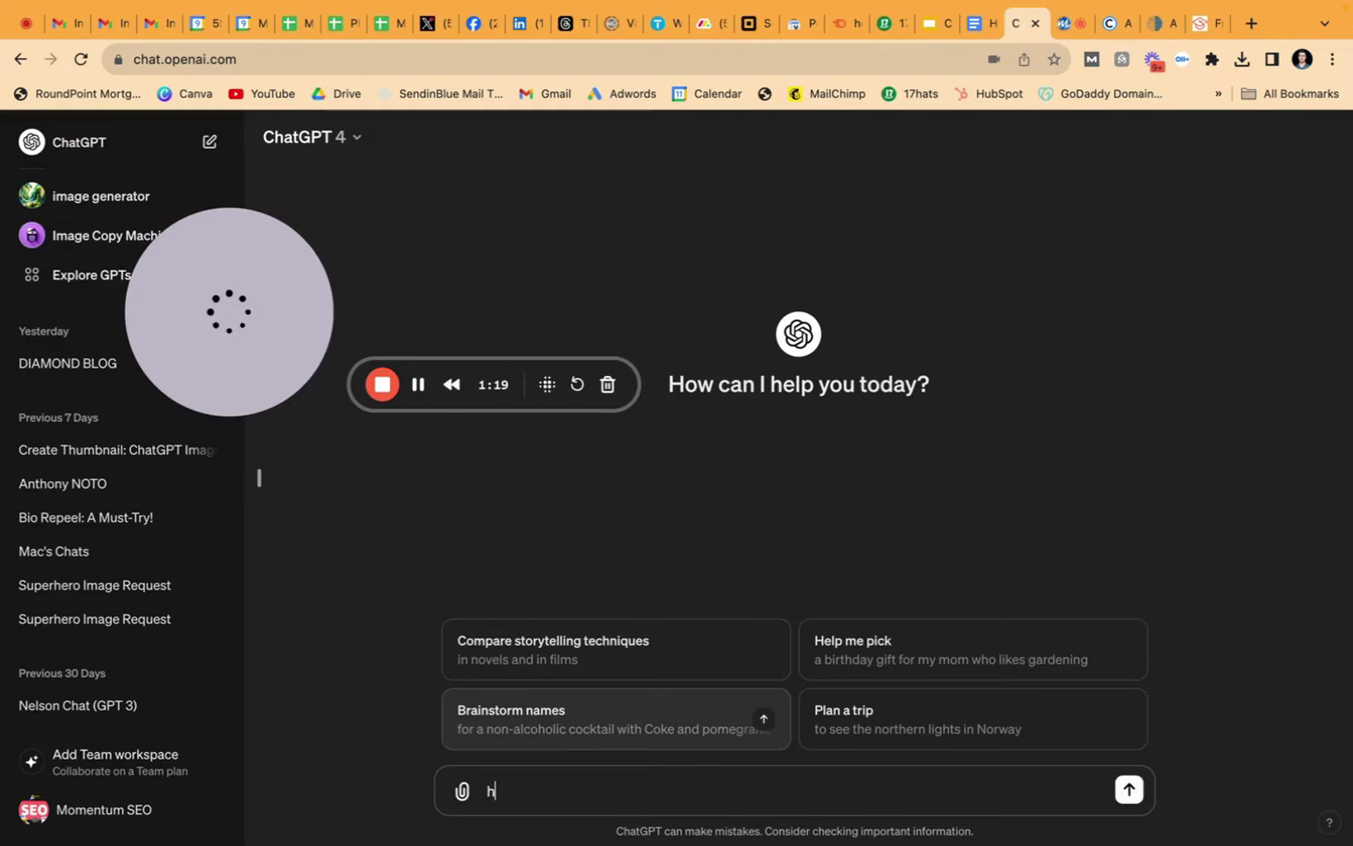
type("ow much do virtual t")
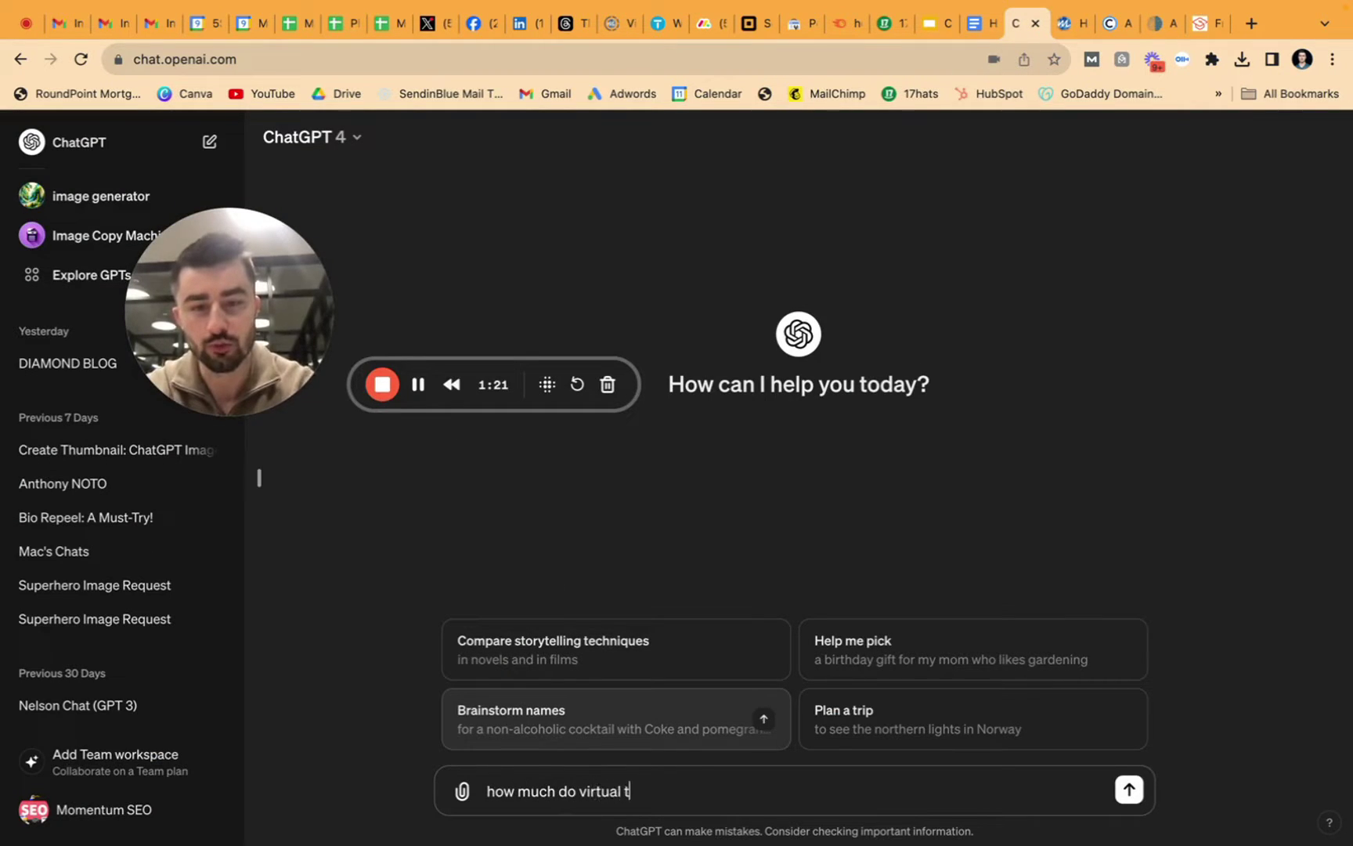
type("ours cost?")
key("Return")
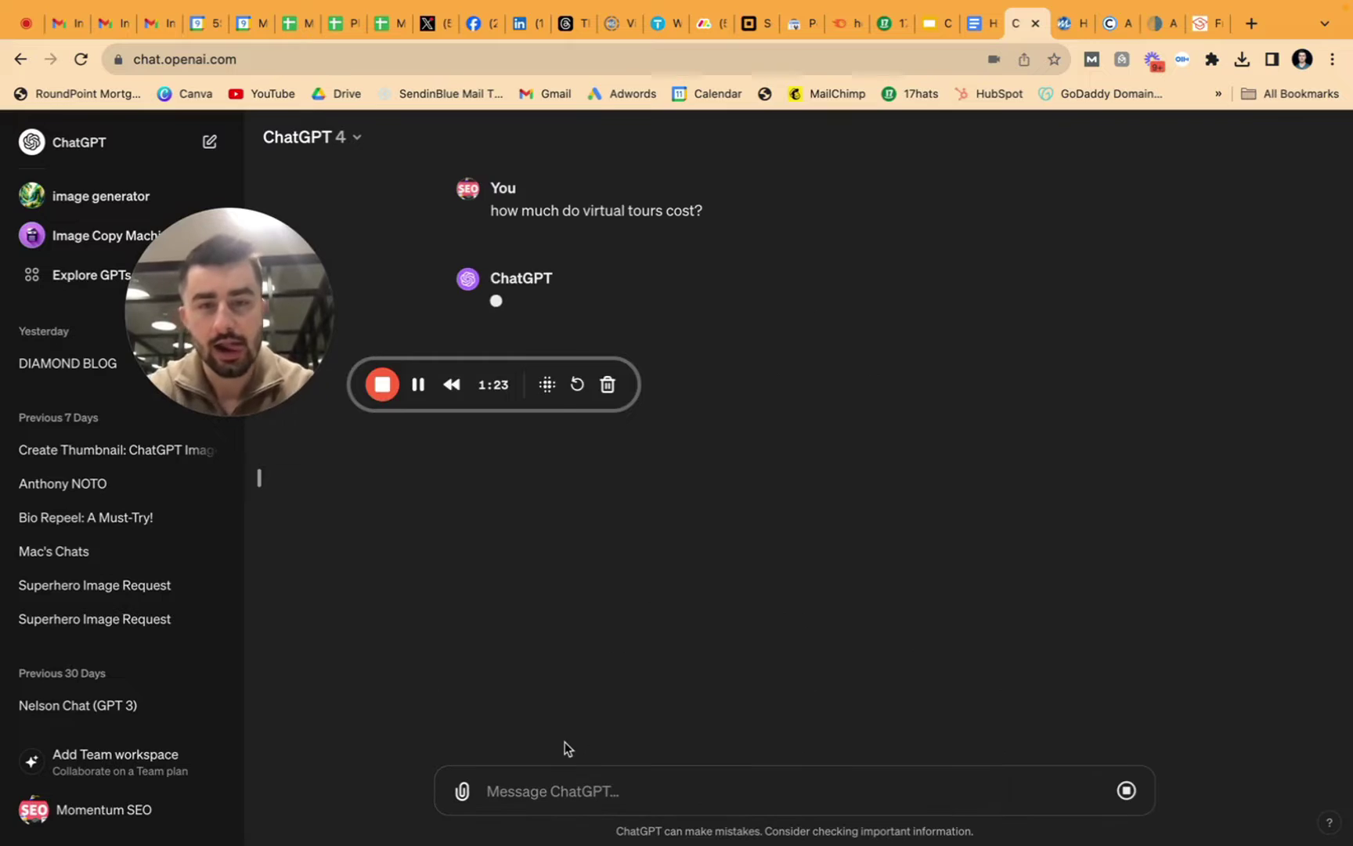
- Select and copy ChatGPT's complete answer about virtual tour costs
left_click_drag(258, 266, 156, 408)
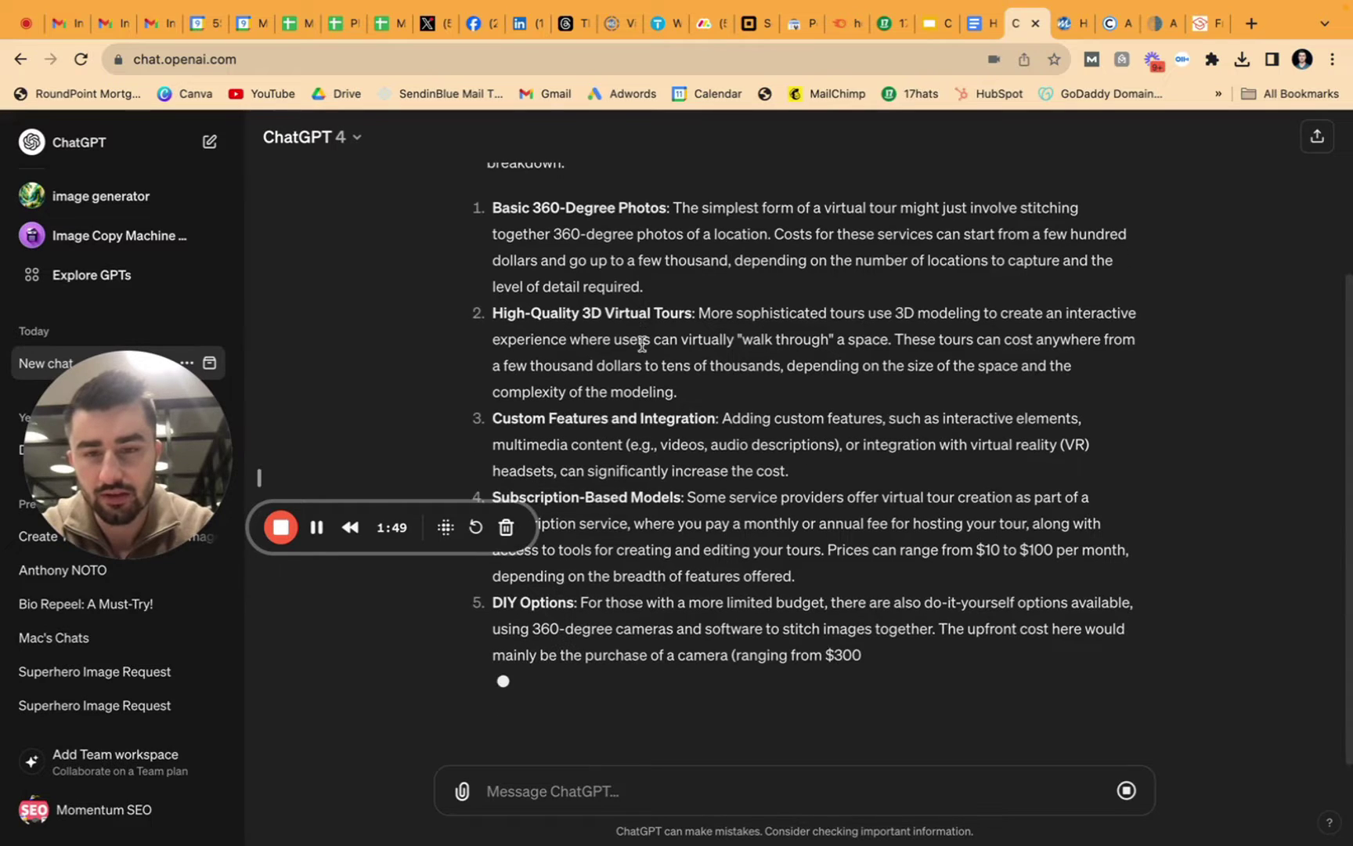
scroll(640, 345, "up", 5)
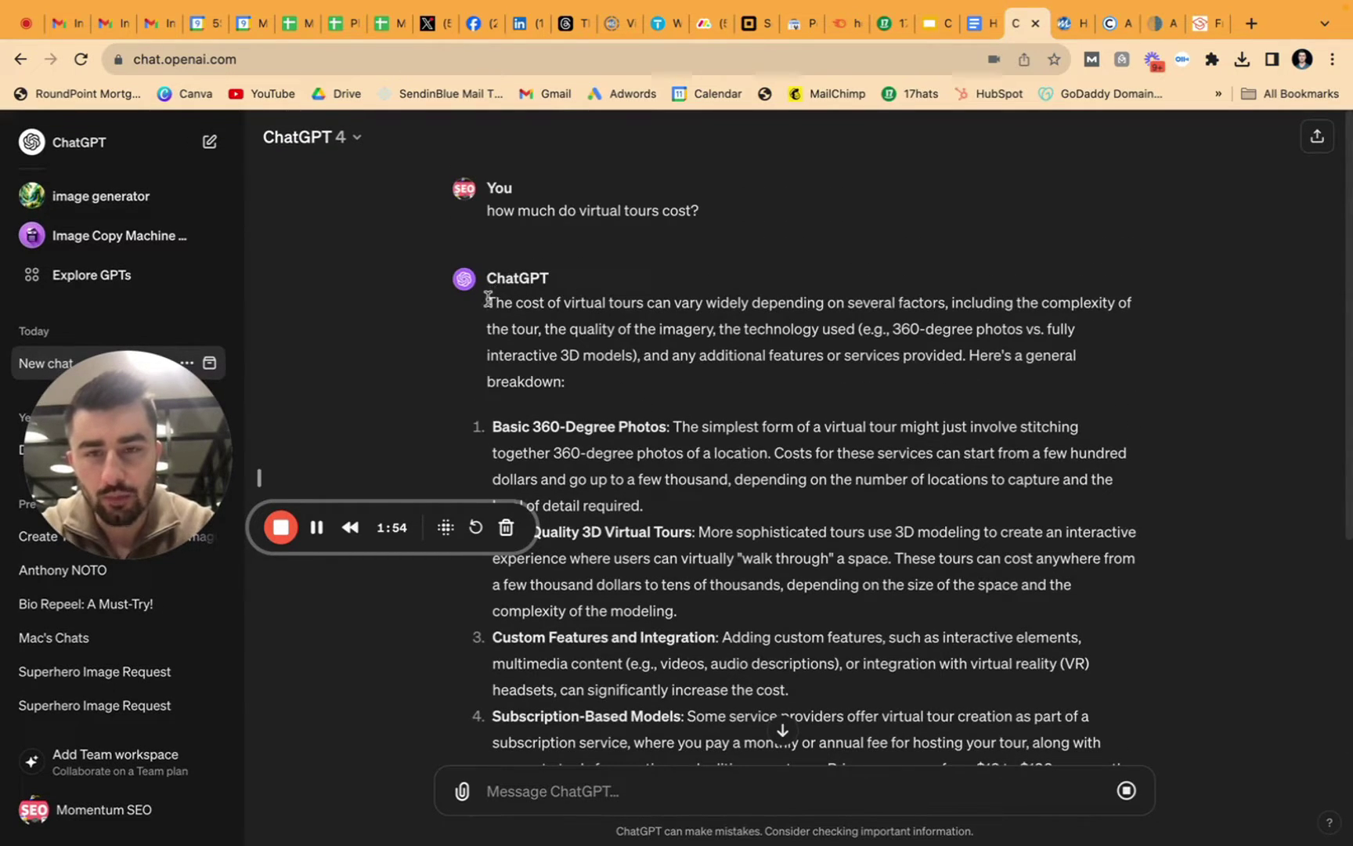
left_click_drag(488, 298, 956, 703)
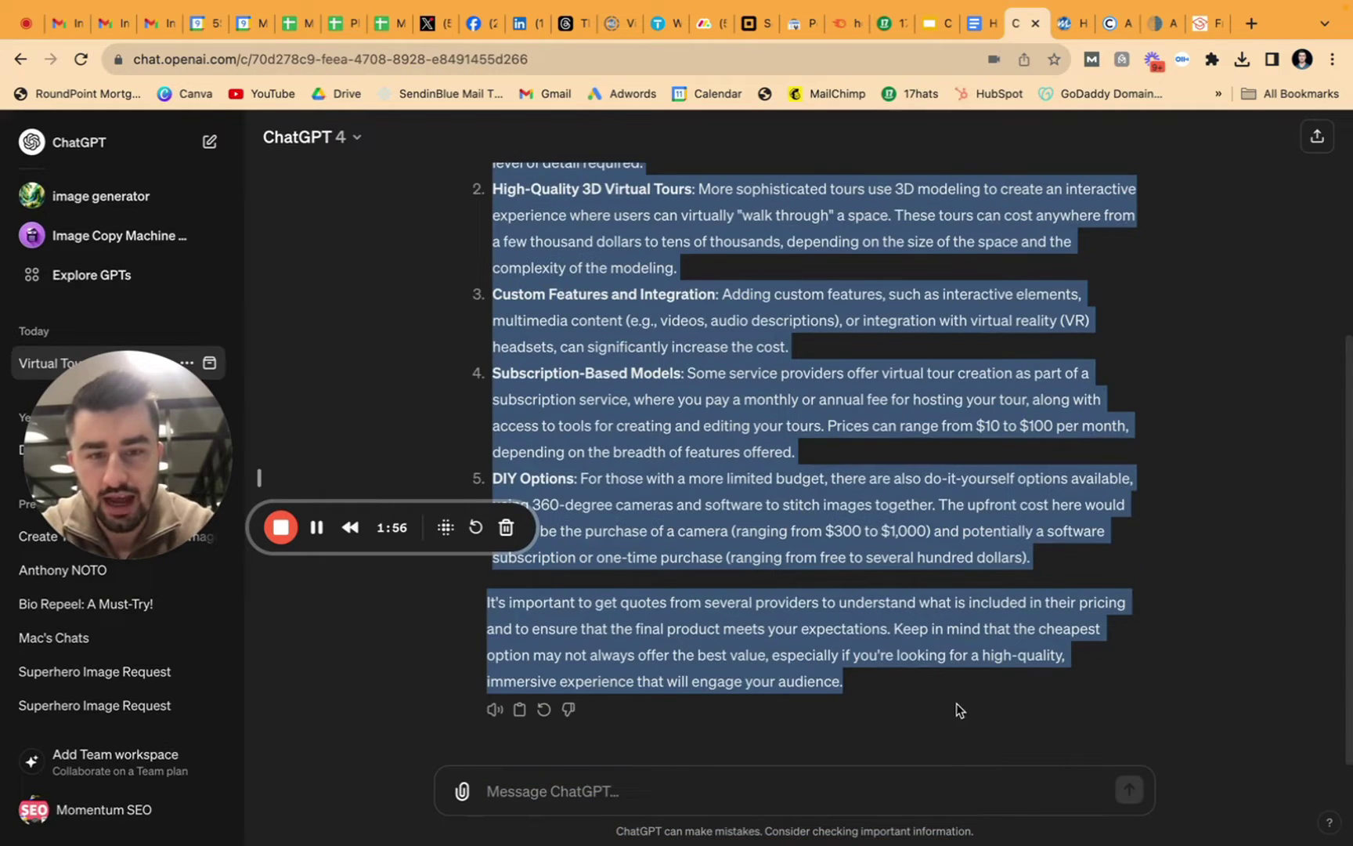
right_click(855, 650)
left_click(855, 637)
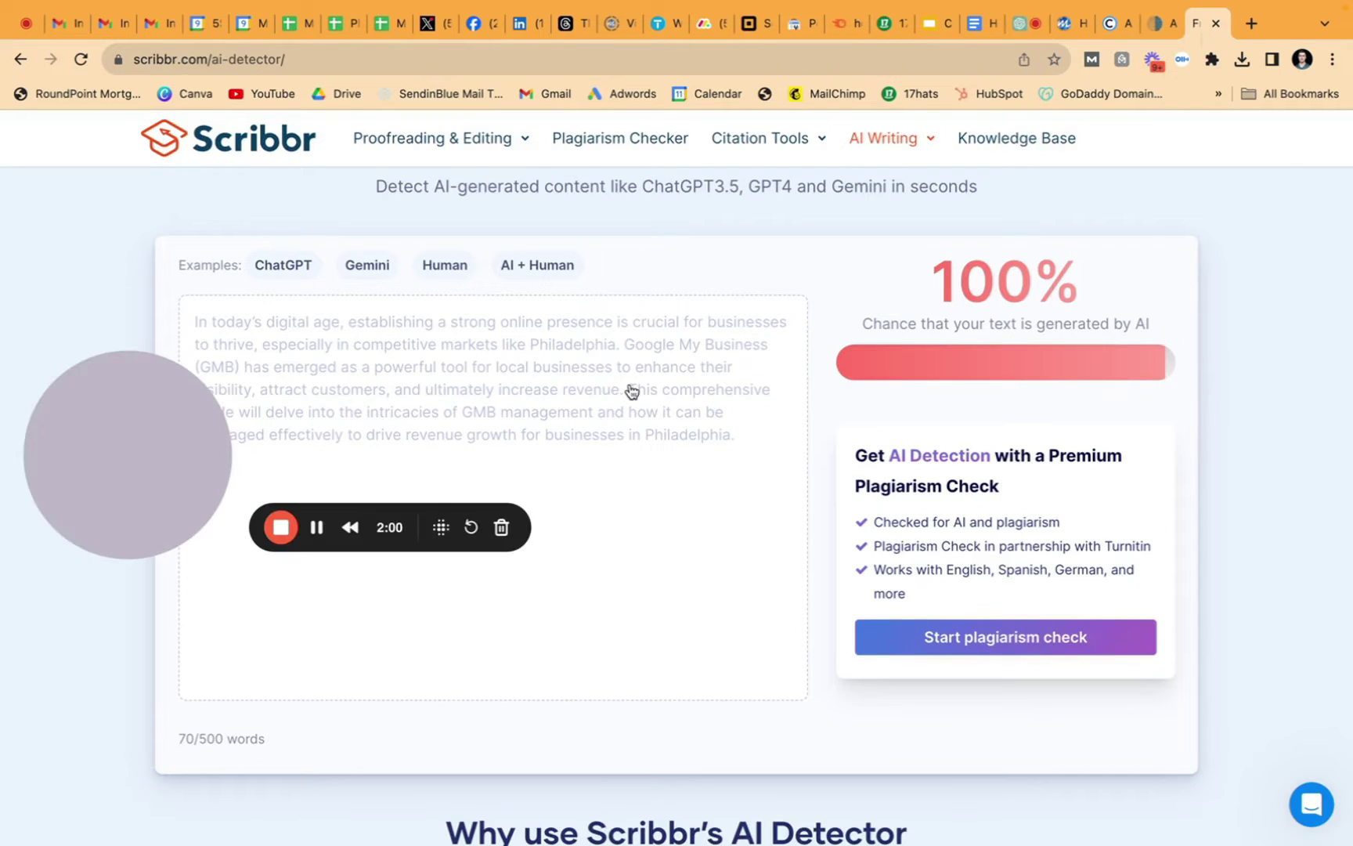
- Replace Scribbr's sample paragraph with the pasted ChatGPT cost answer
left_click(747, 441)
left_click_drag(746, 441, 178, 324)
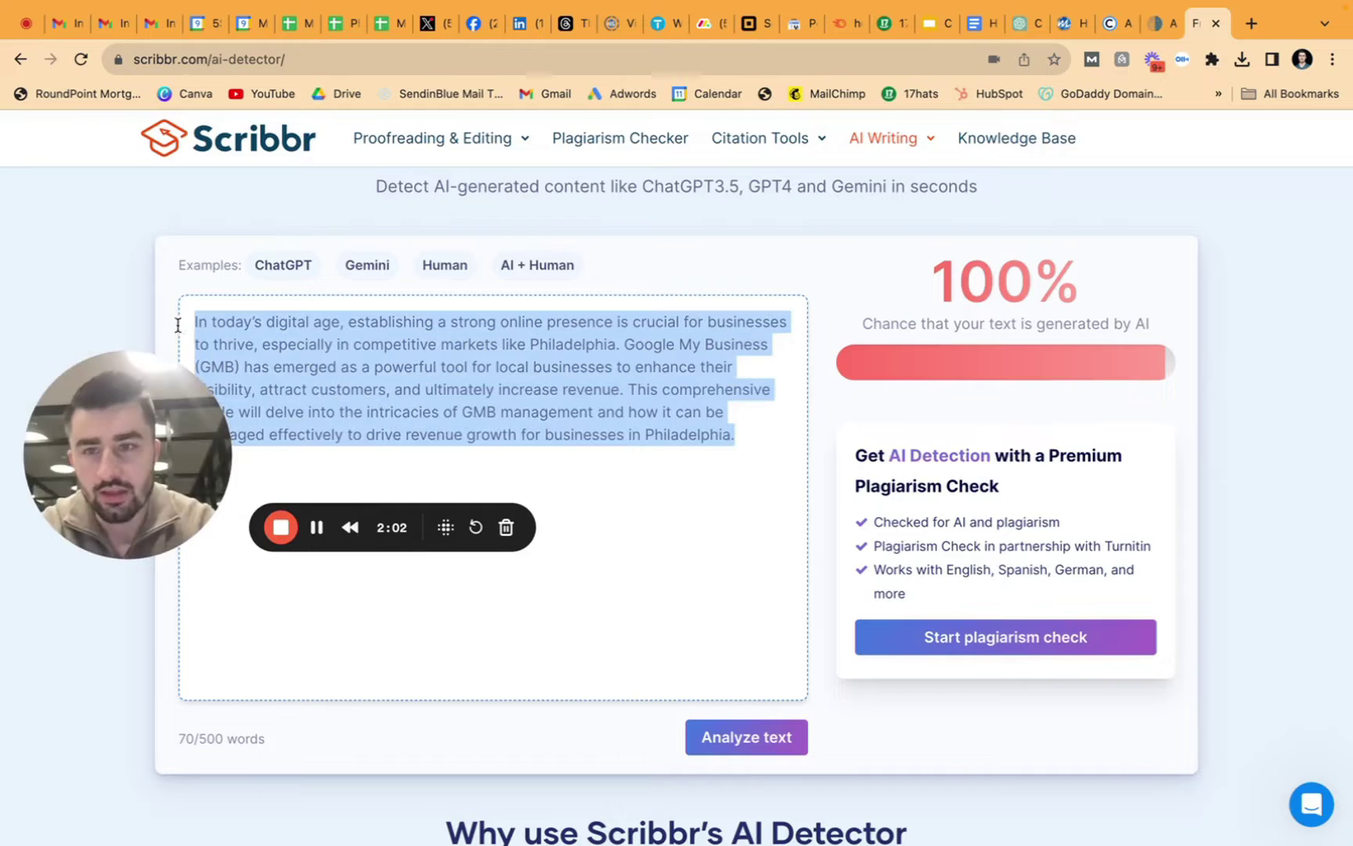
key("BackSpace")
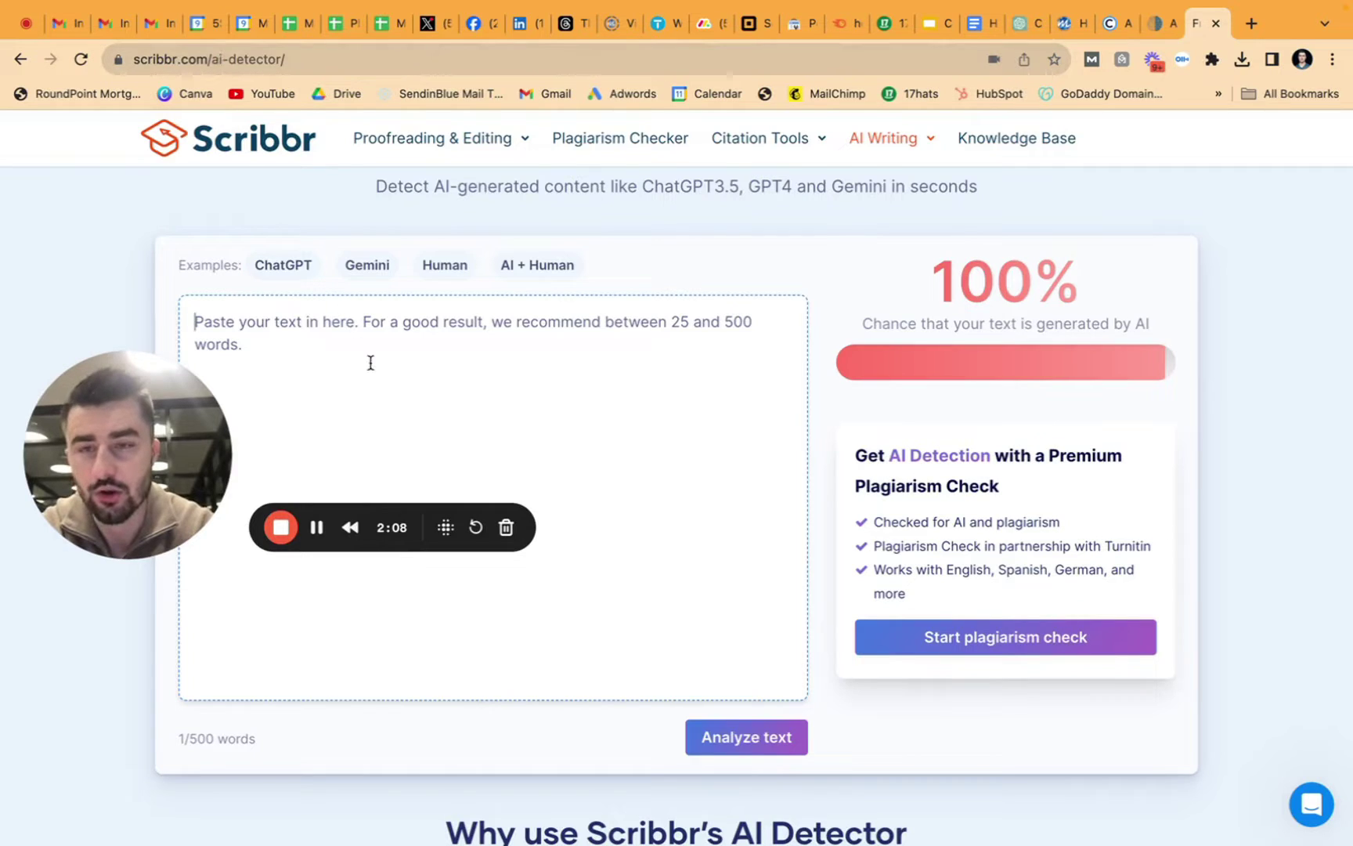
scroll(377, 372, "down", 1)
key("super+v")
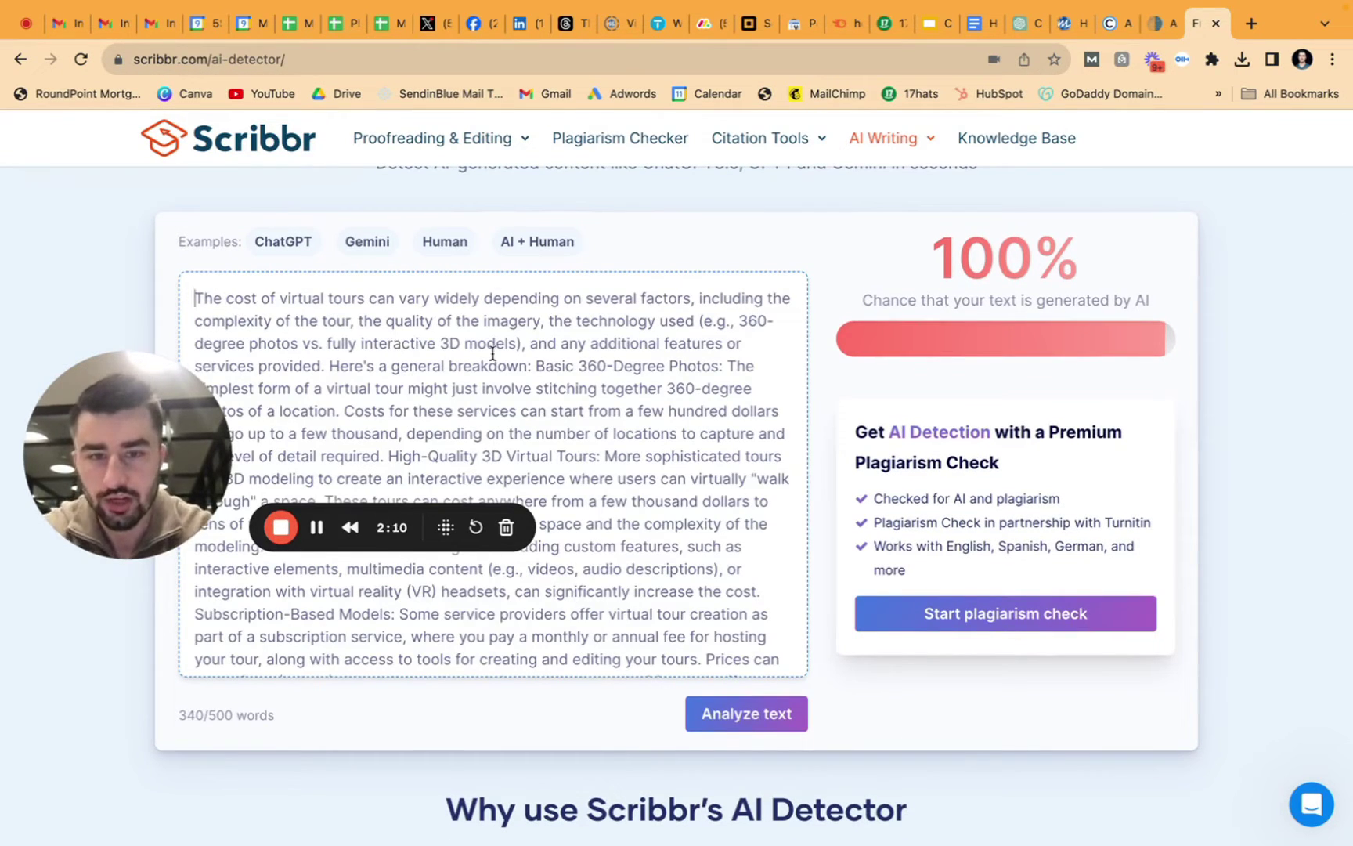
- Analyze the pasted answer in Scribbr, getting a 100% AI-generated rating
scroll(493, 354, "down", 5)
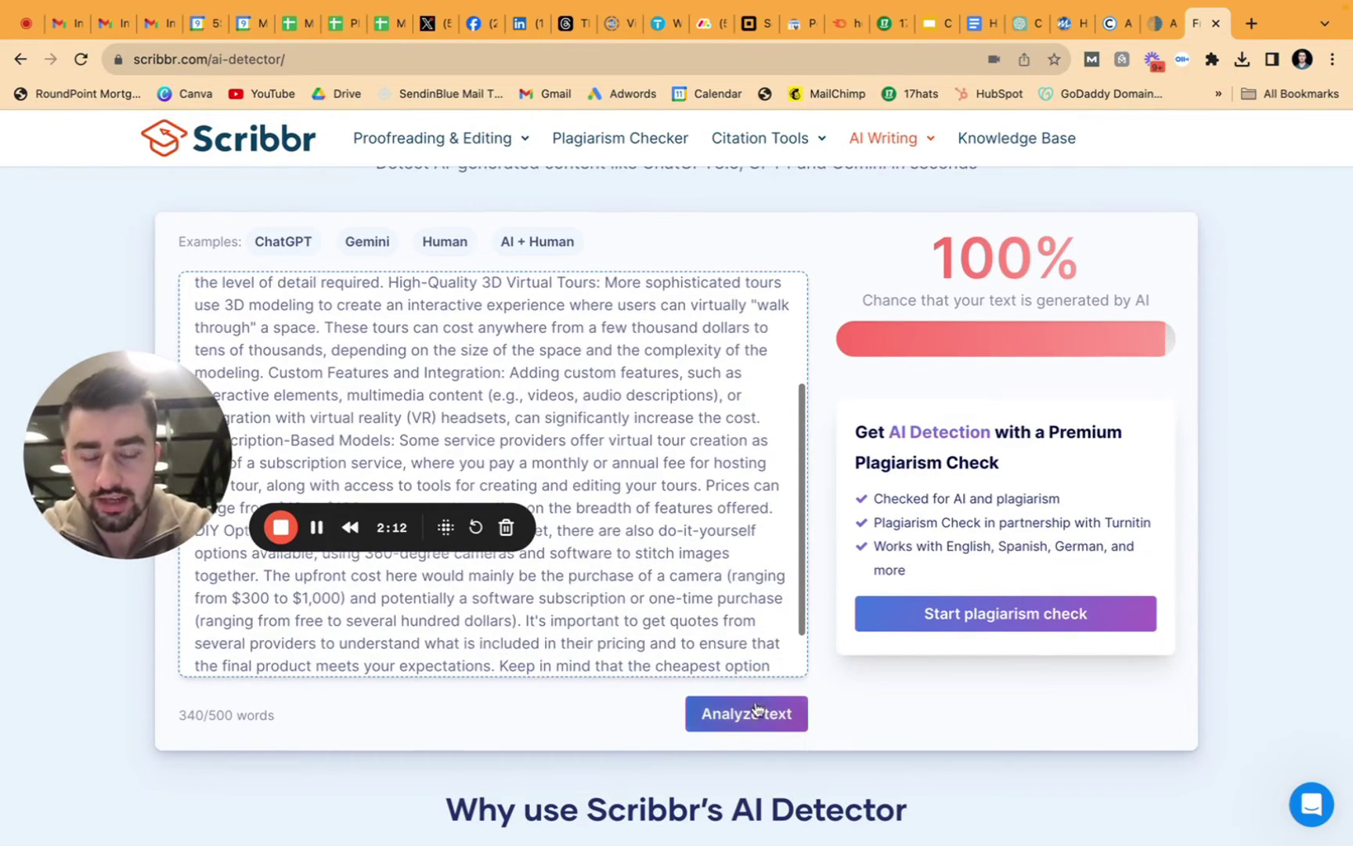
left_click(755, 713)
scroll(1248, 543, "down", 1)
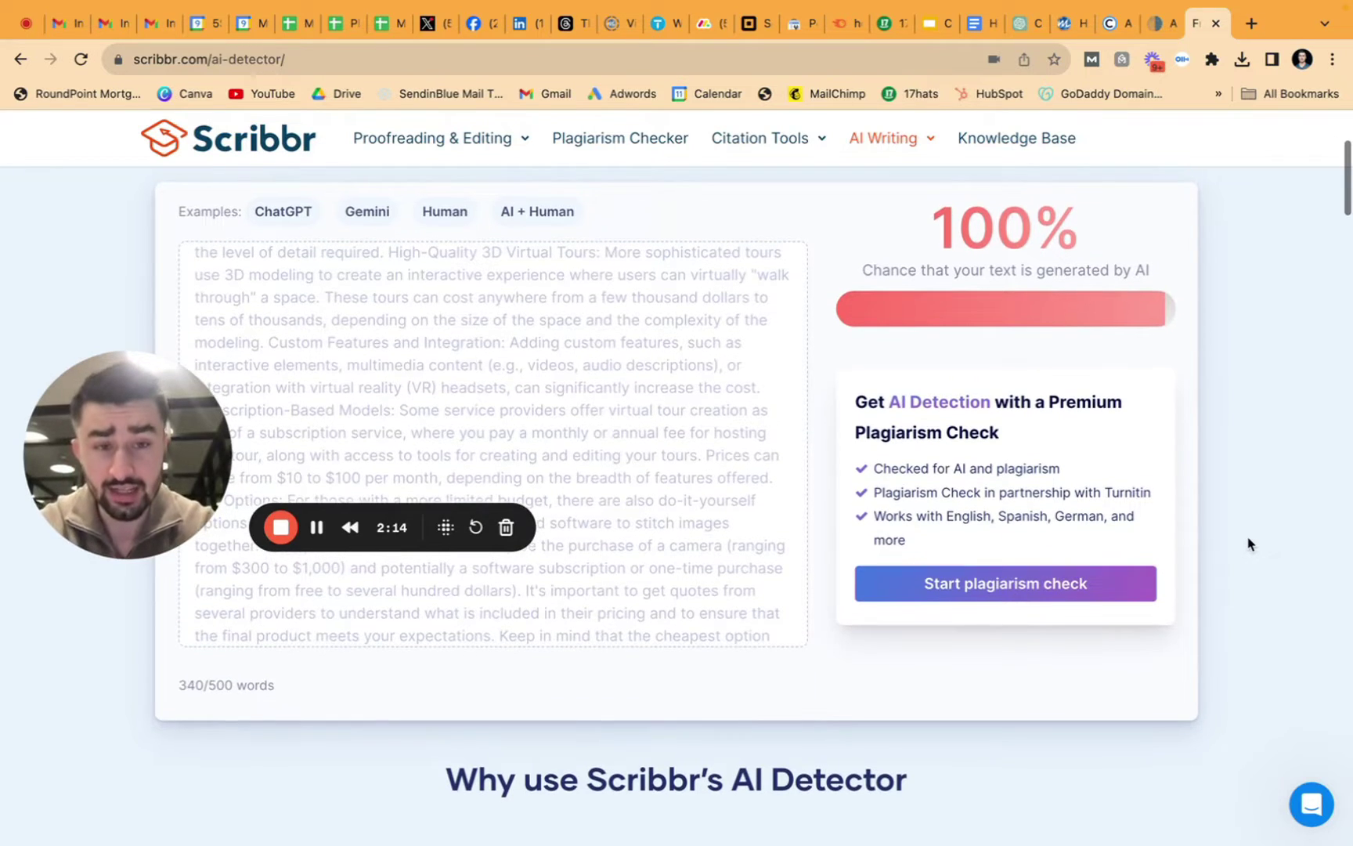
scroll(1247, 543, "up", 2)
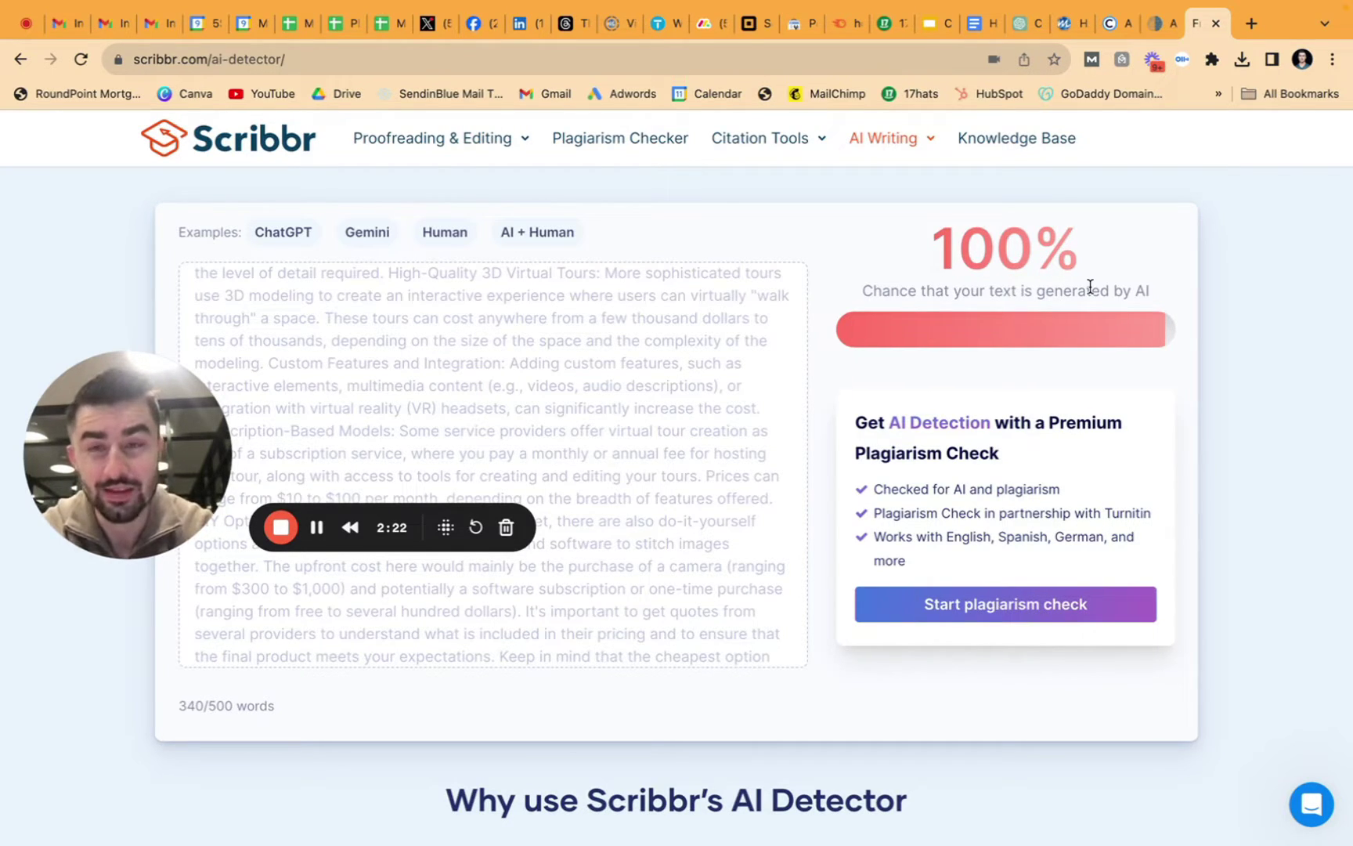
left_click(1153, 26)
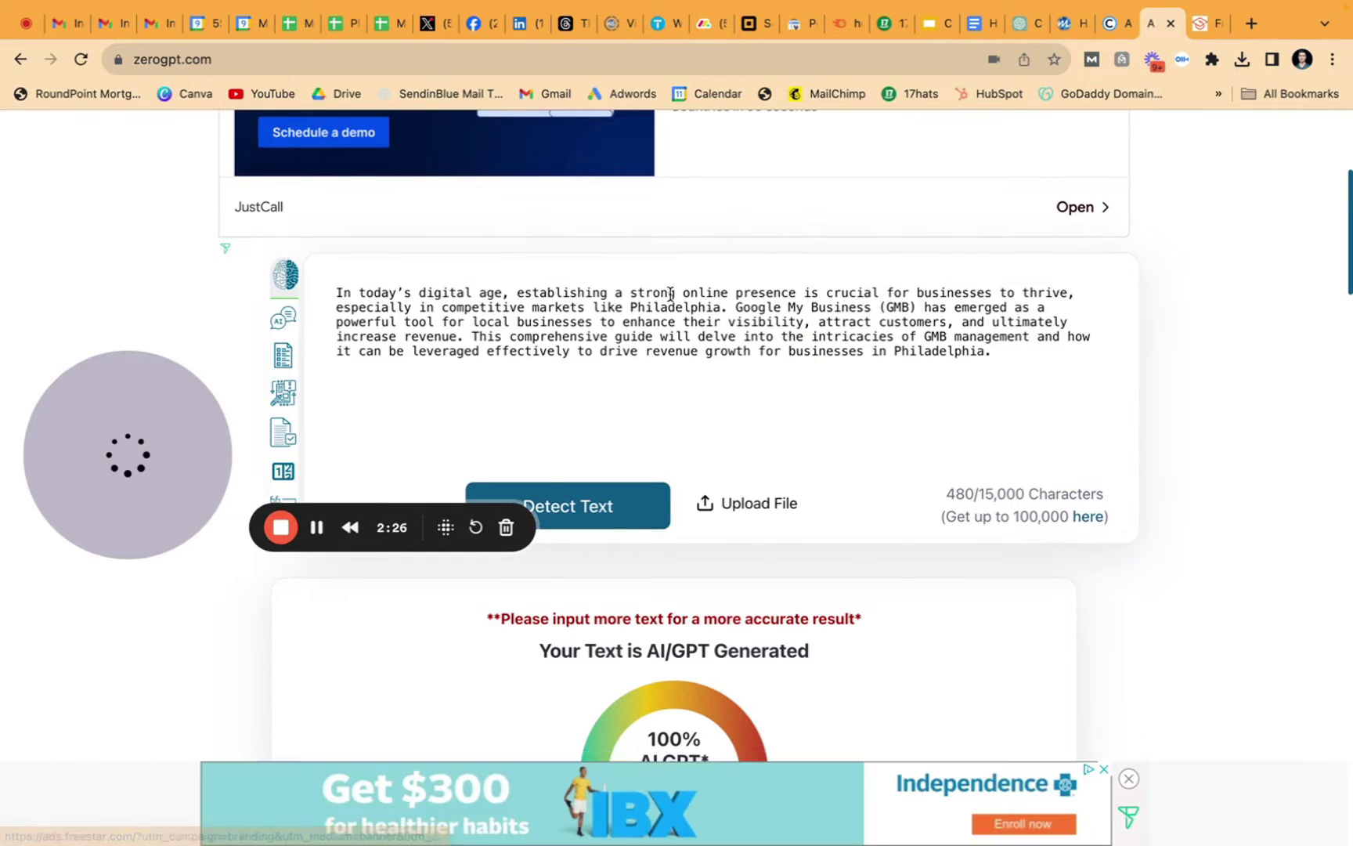
- Swap ZeroGPT's text for the ChatGPT cost answer and detect it, scoring 100% AI GPT
scroll(670, 294, "up", 1)
left_click_drag(1000, 389, 338, 320)
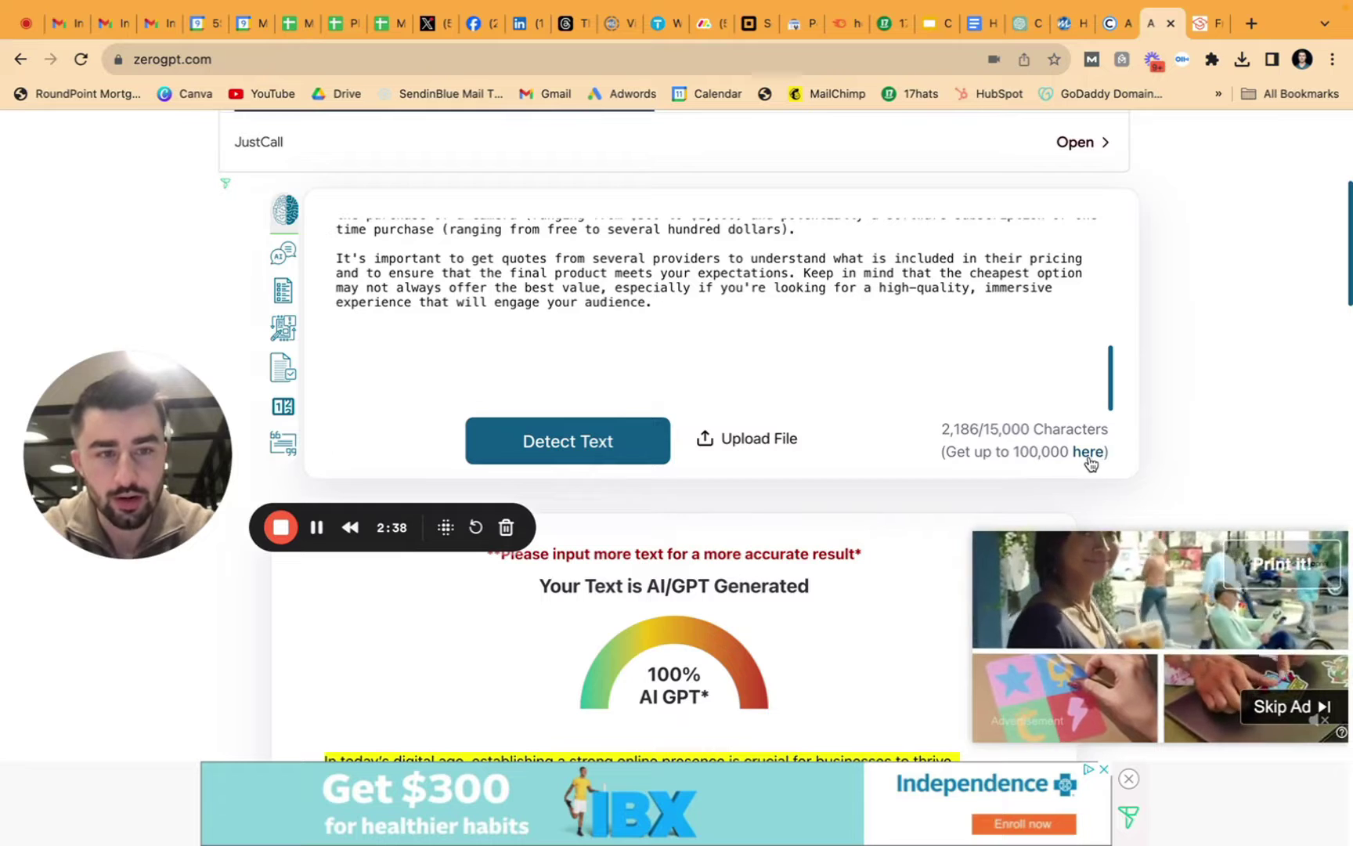
left_click(629, 459)
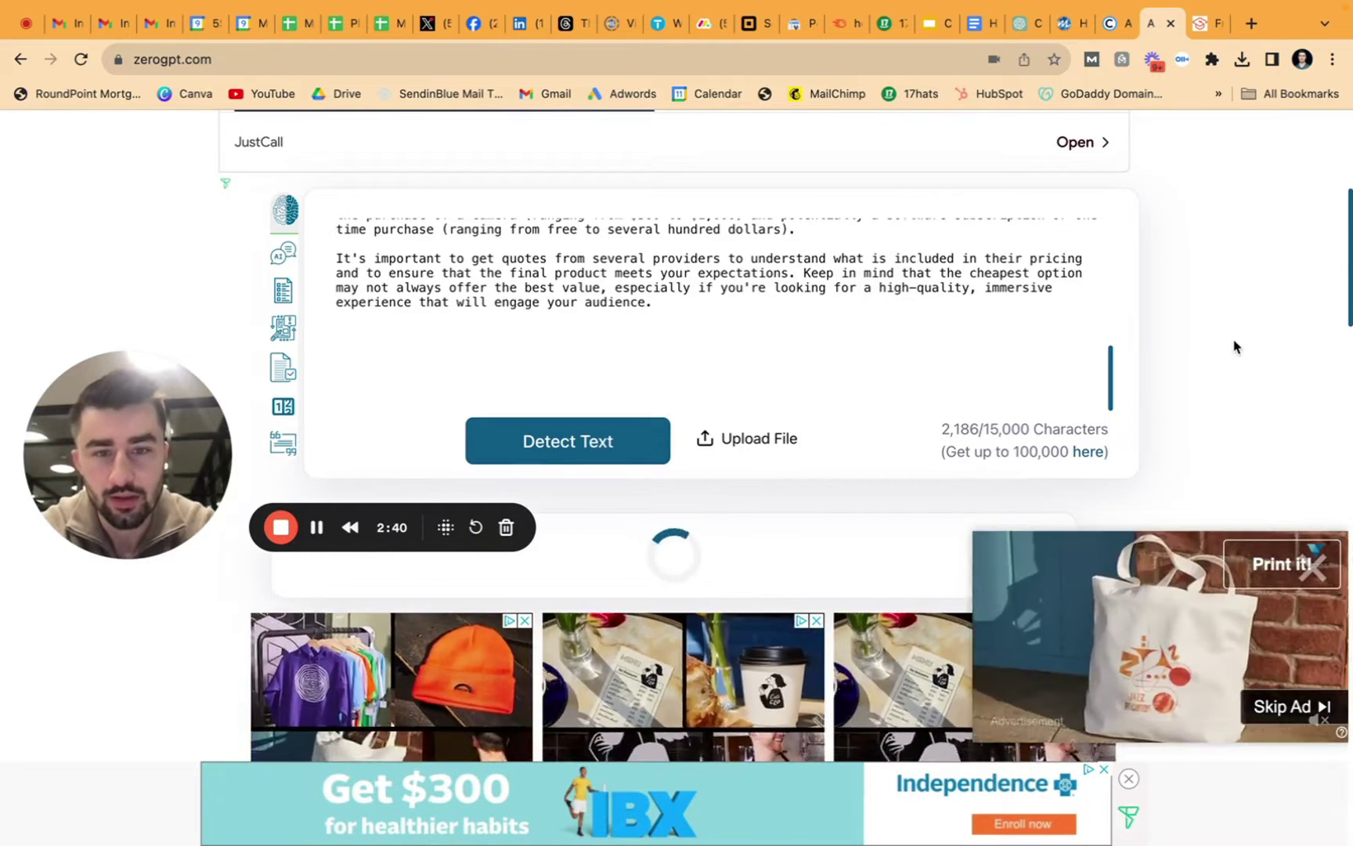
scroll(1233, 344, "down", 1)
scroll(1234, 346, "down", 2)
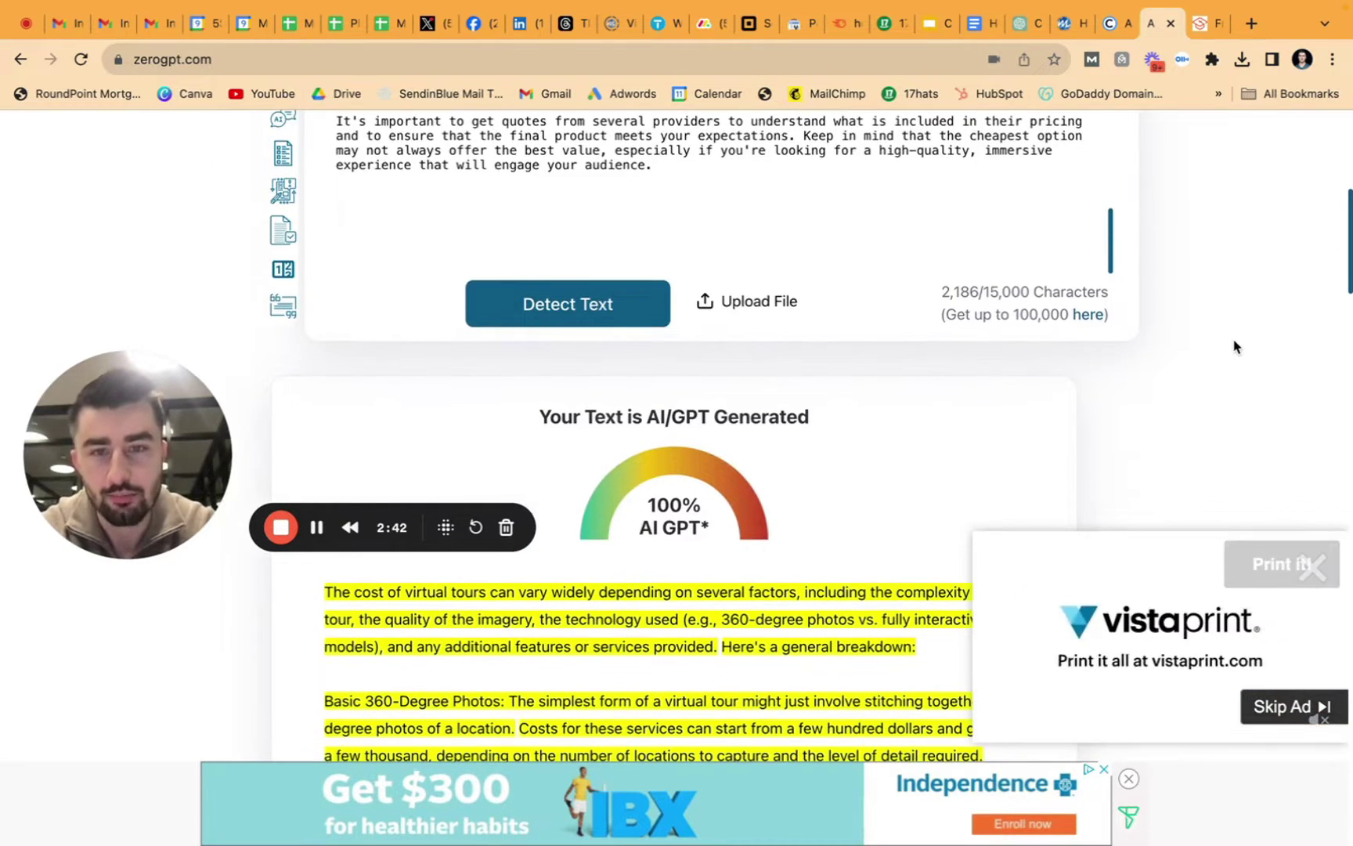
scroll(920, 466, "down", 1)
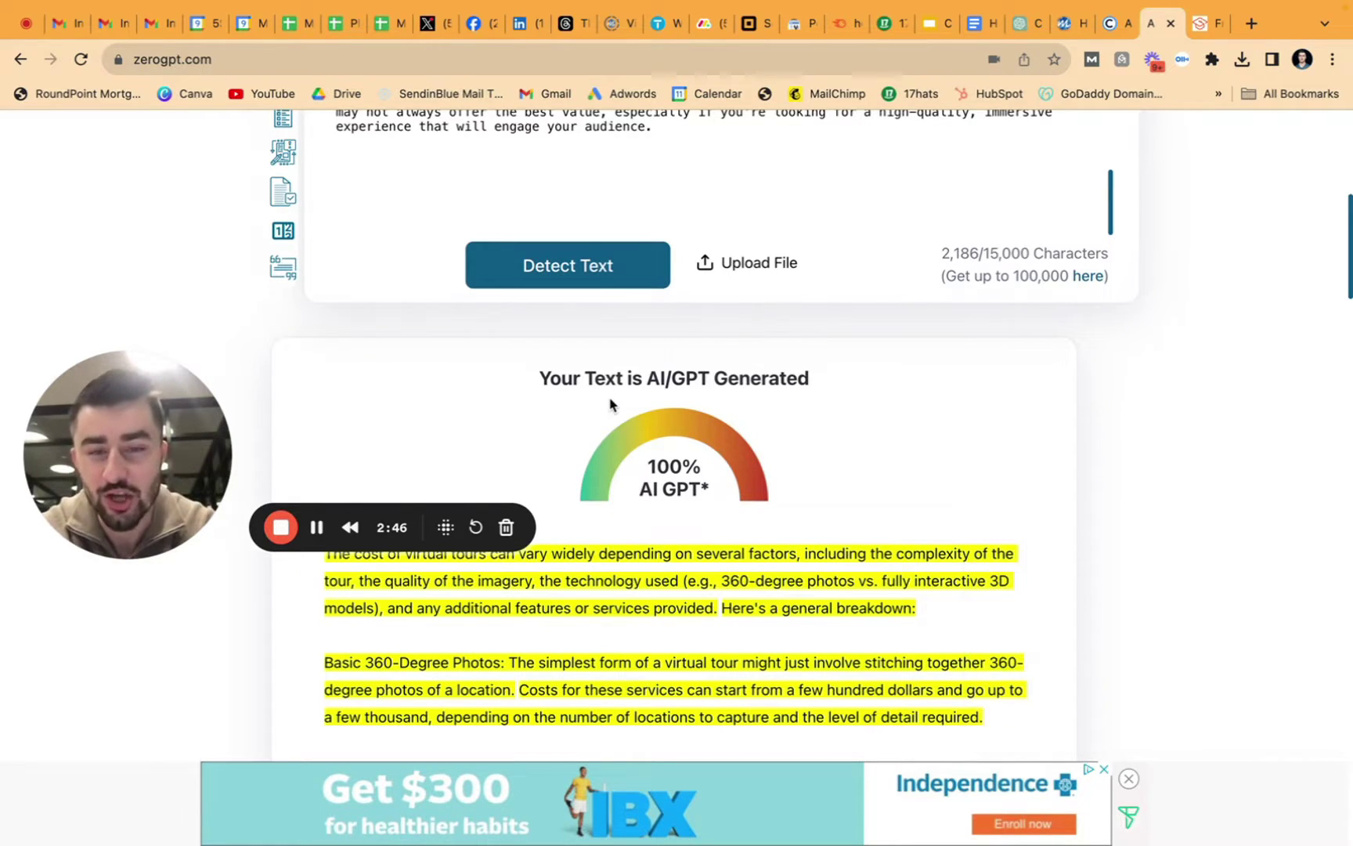
scroll(610, 404, "down", 3)
scroll(626, 376, "up", 1)
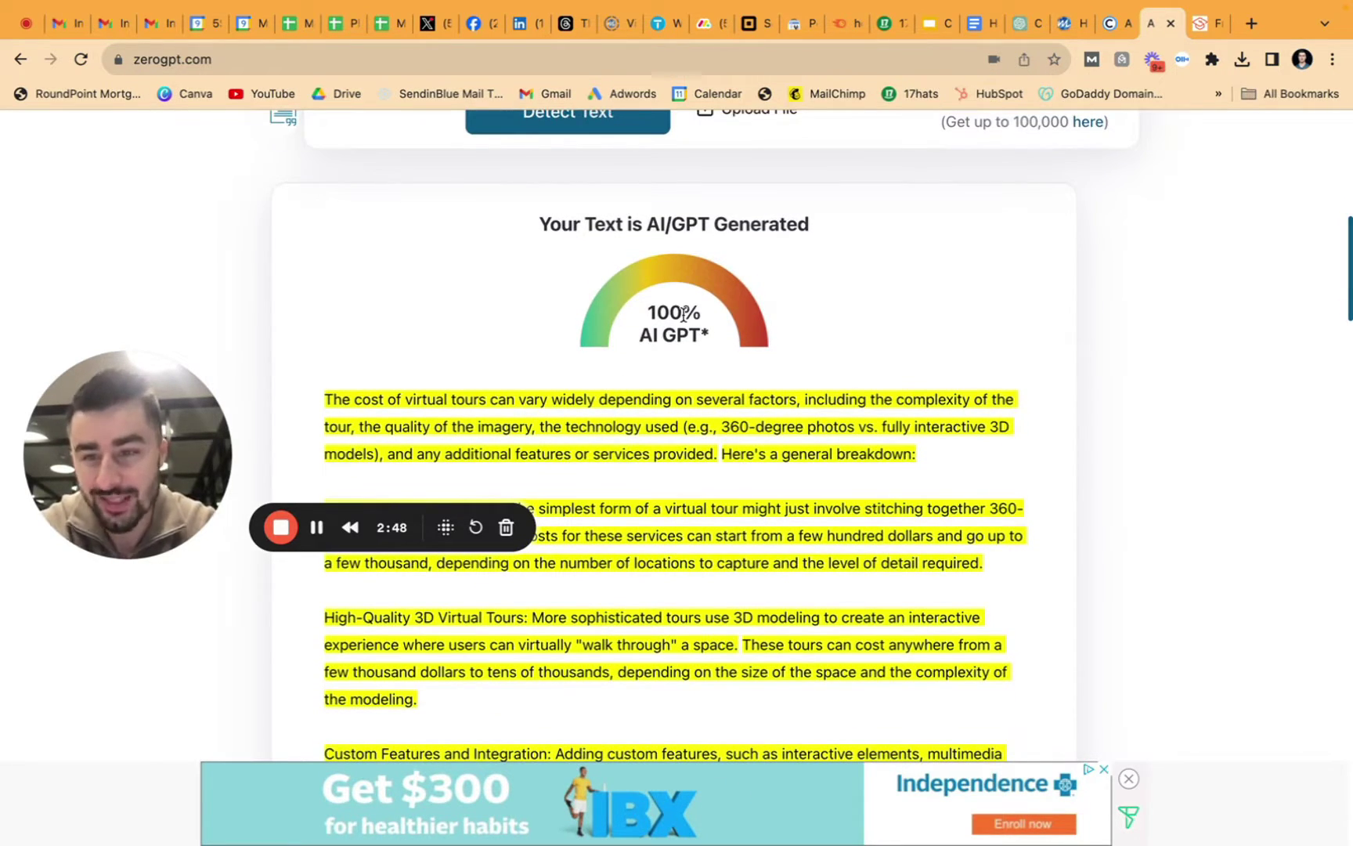
left_click(1122, 26)
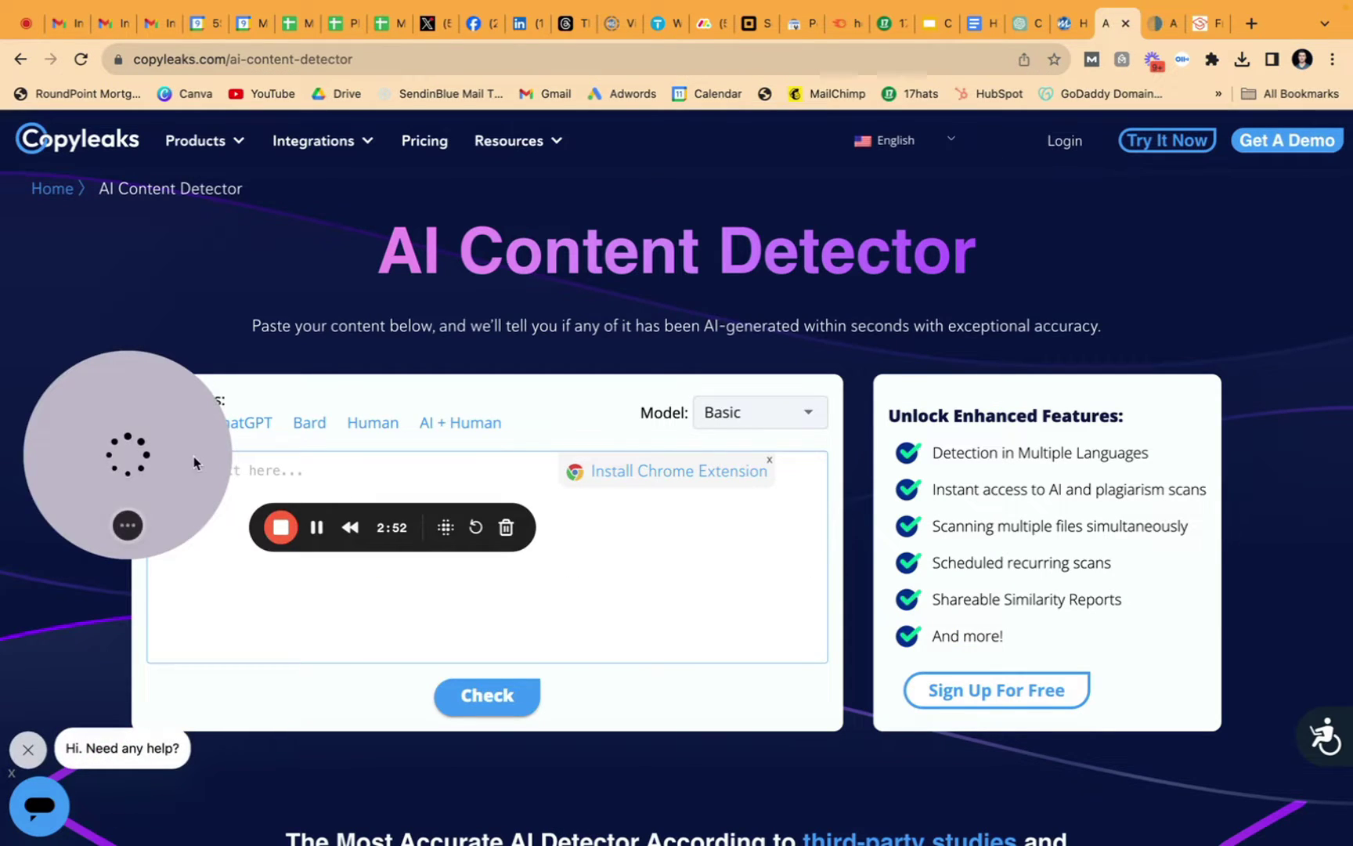
- Paste the ChatGPT cost answer into Copyleaks and check it, getting 'AI Content Detected'
left_click_drag(193, 442, 280, 240)
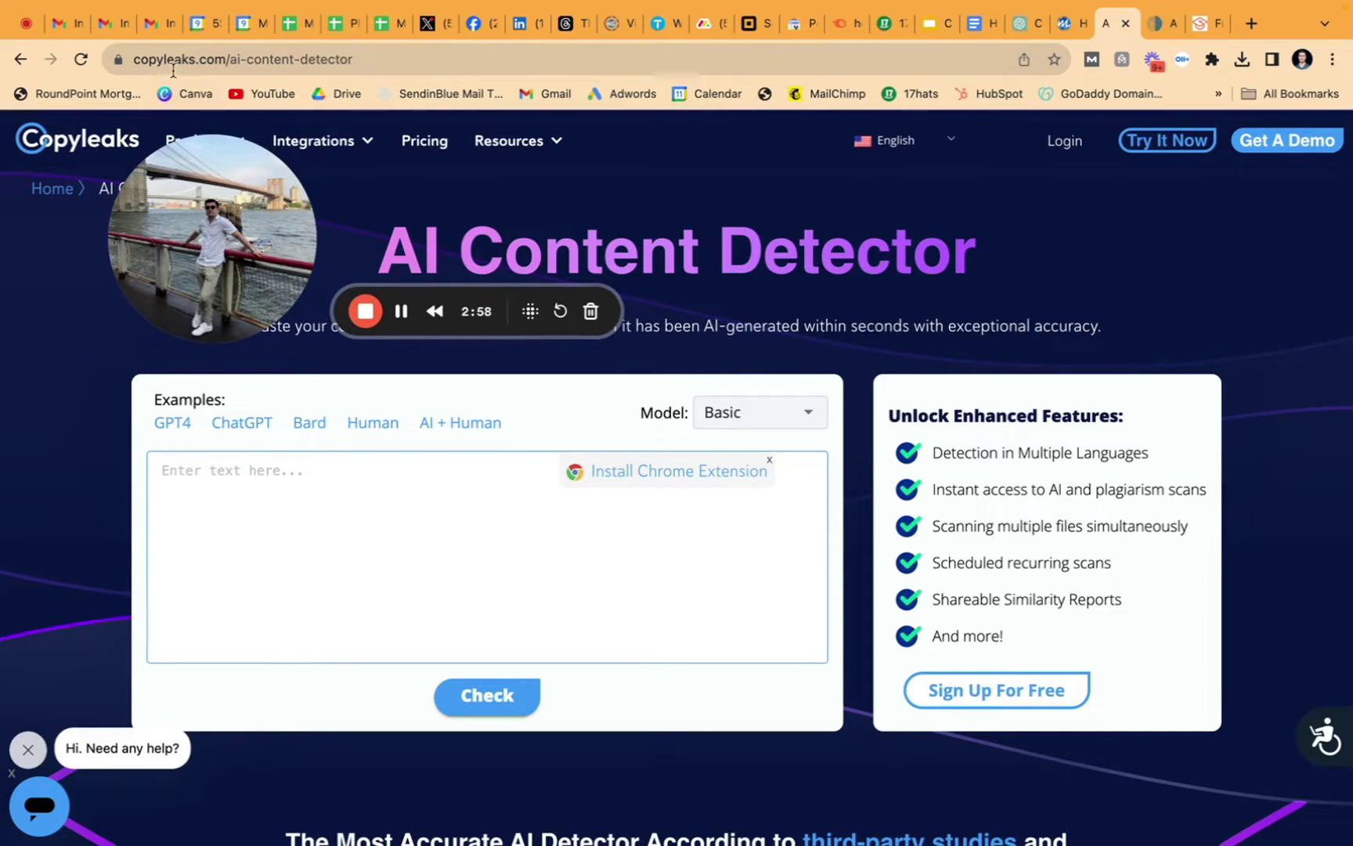
left_click(277, 558)
key("super+v")
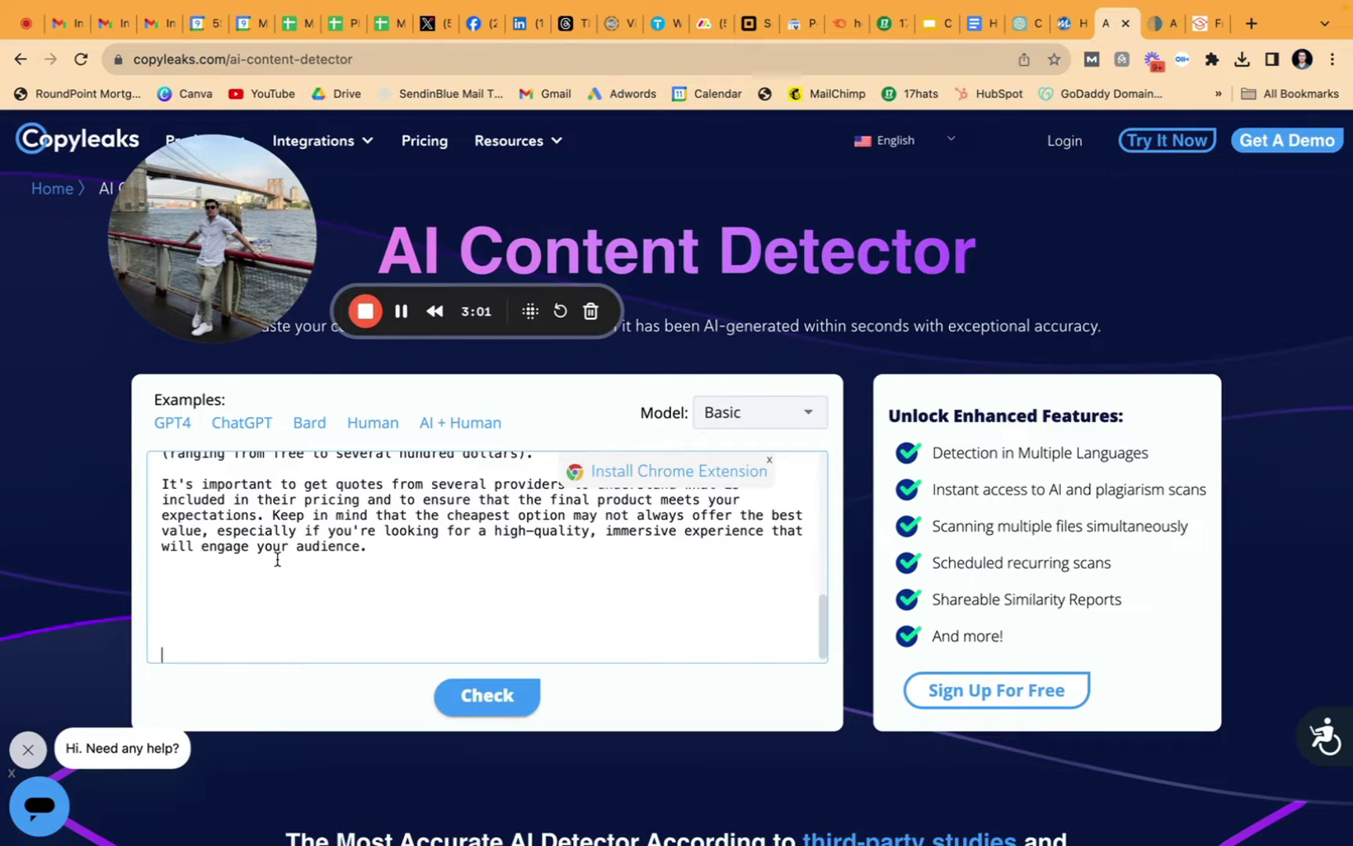
left_click(468, 695)
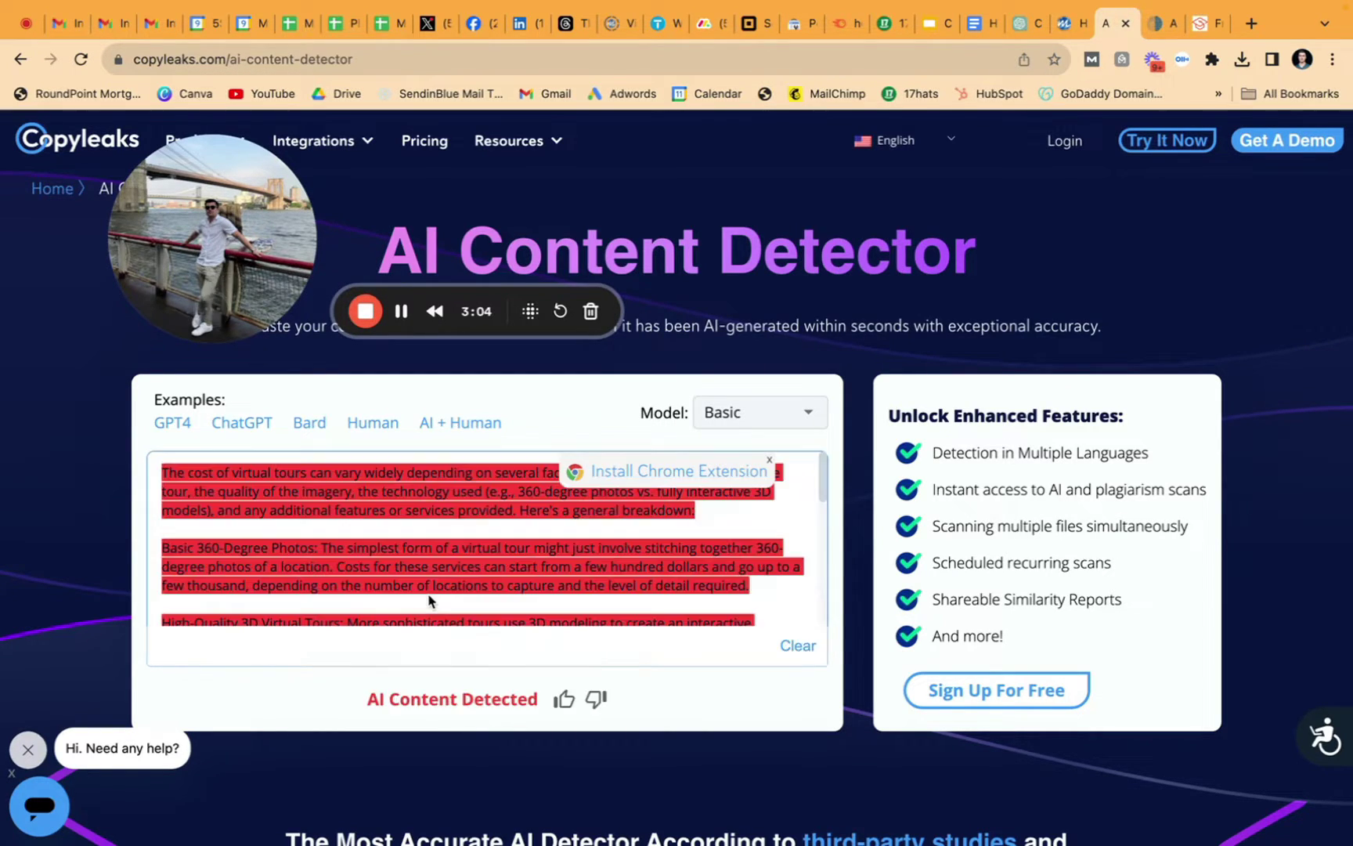
scroll(537, 573, "down", 10)
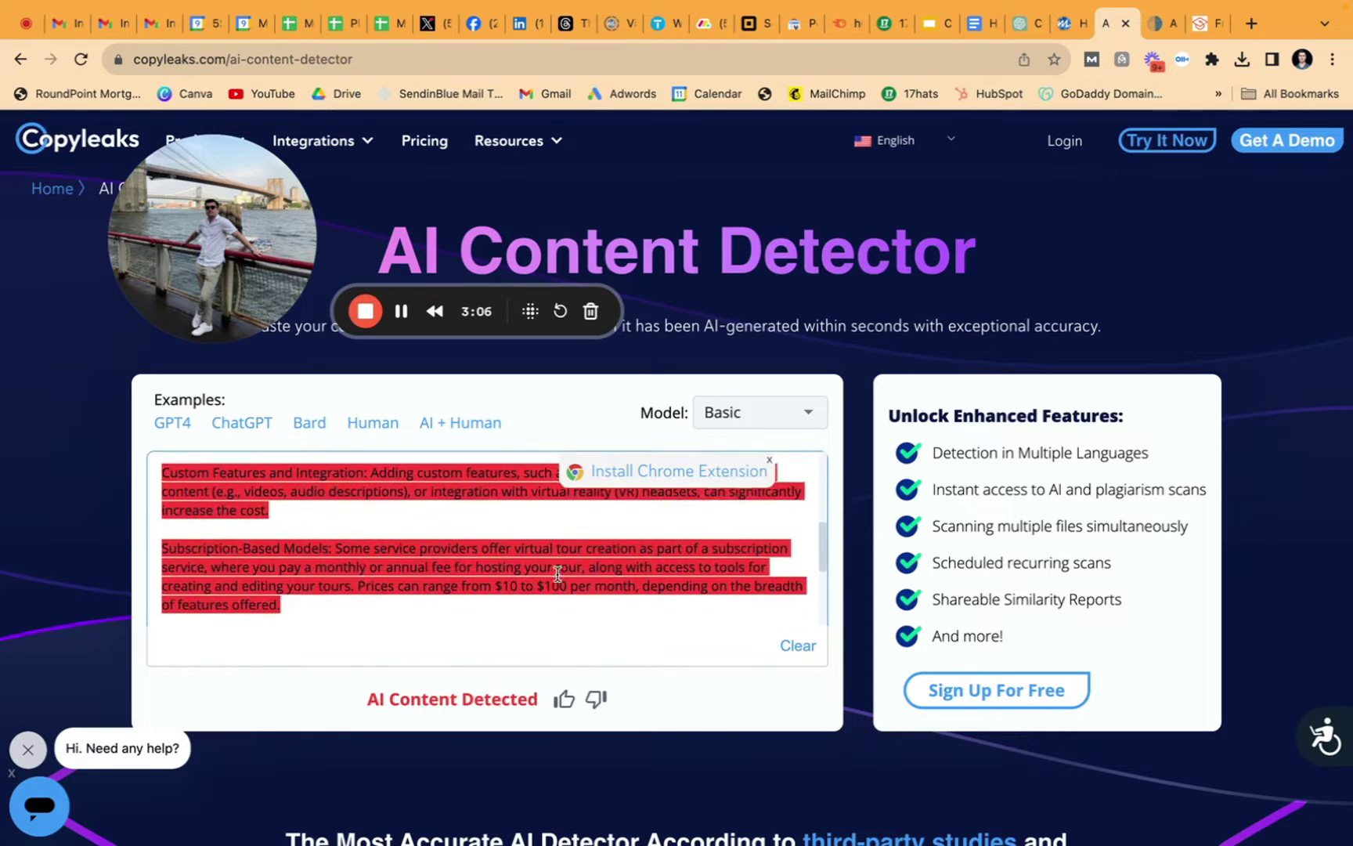
scroll(557, 574, "up", 15)
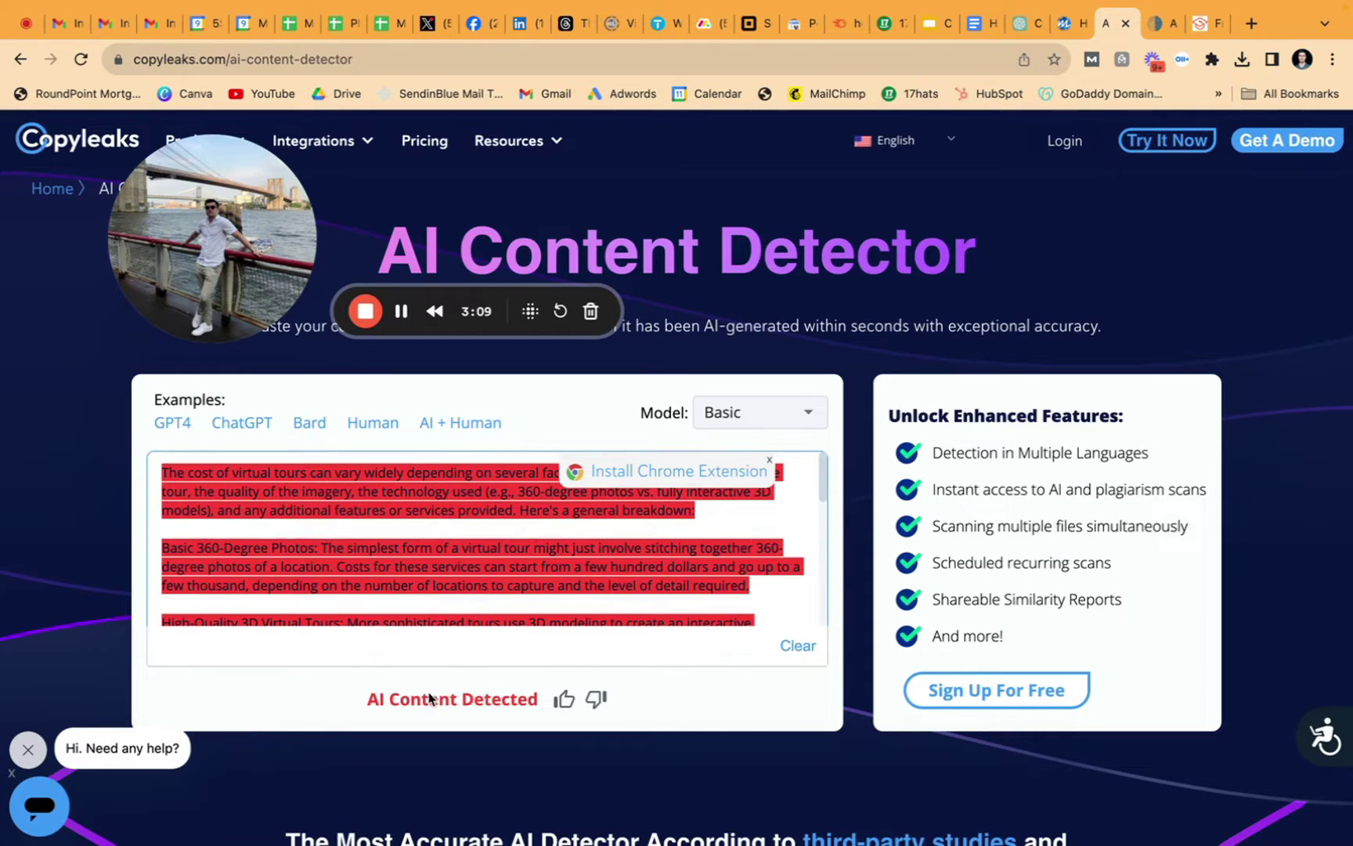
scroll(713, 699, "down", 2)
scroll(712, 700, "up", 2)
left_click(1061, 23)
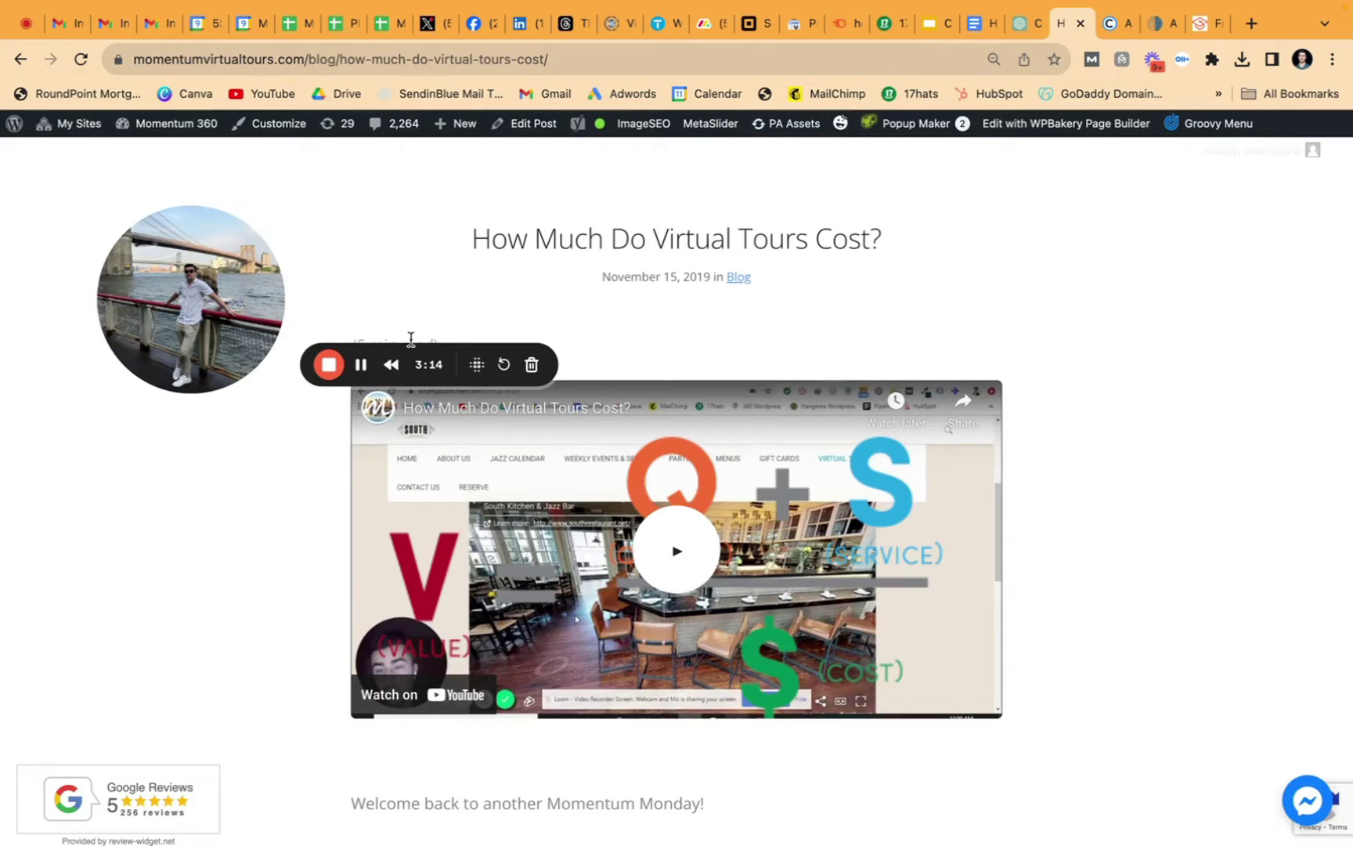
- Copy the blog article text from 'Welcome back' through 'do virtual tours cost.'
scroll(1120, 439, "down", 5)
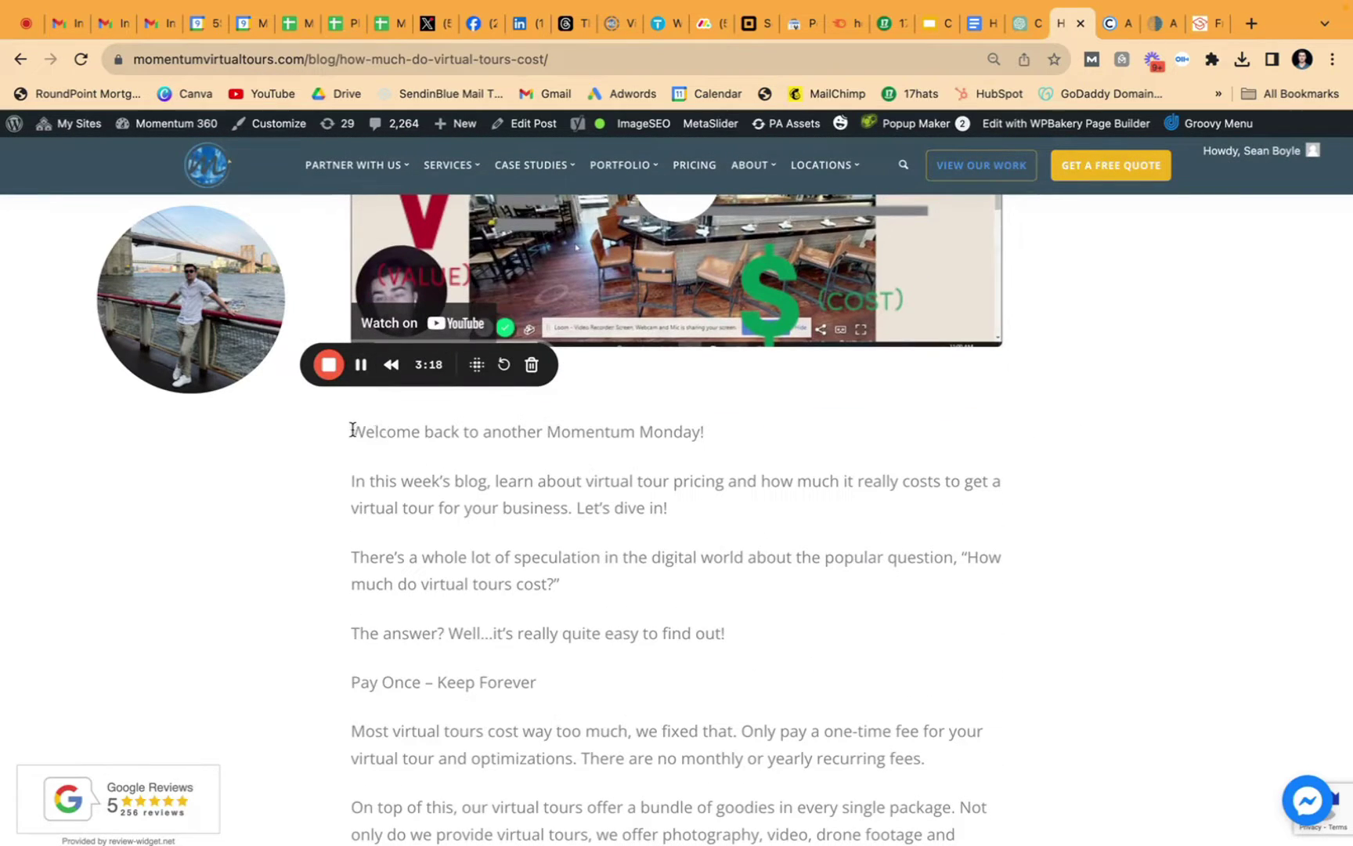
left_click_drag(352, 429, 658, 644)
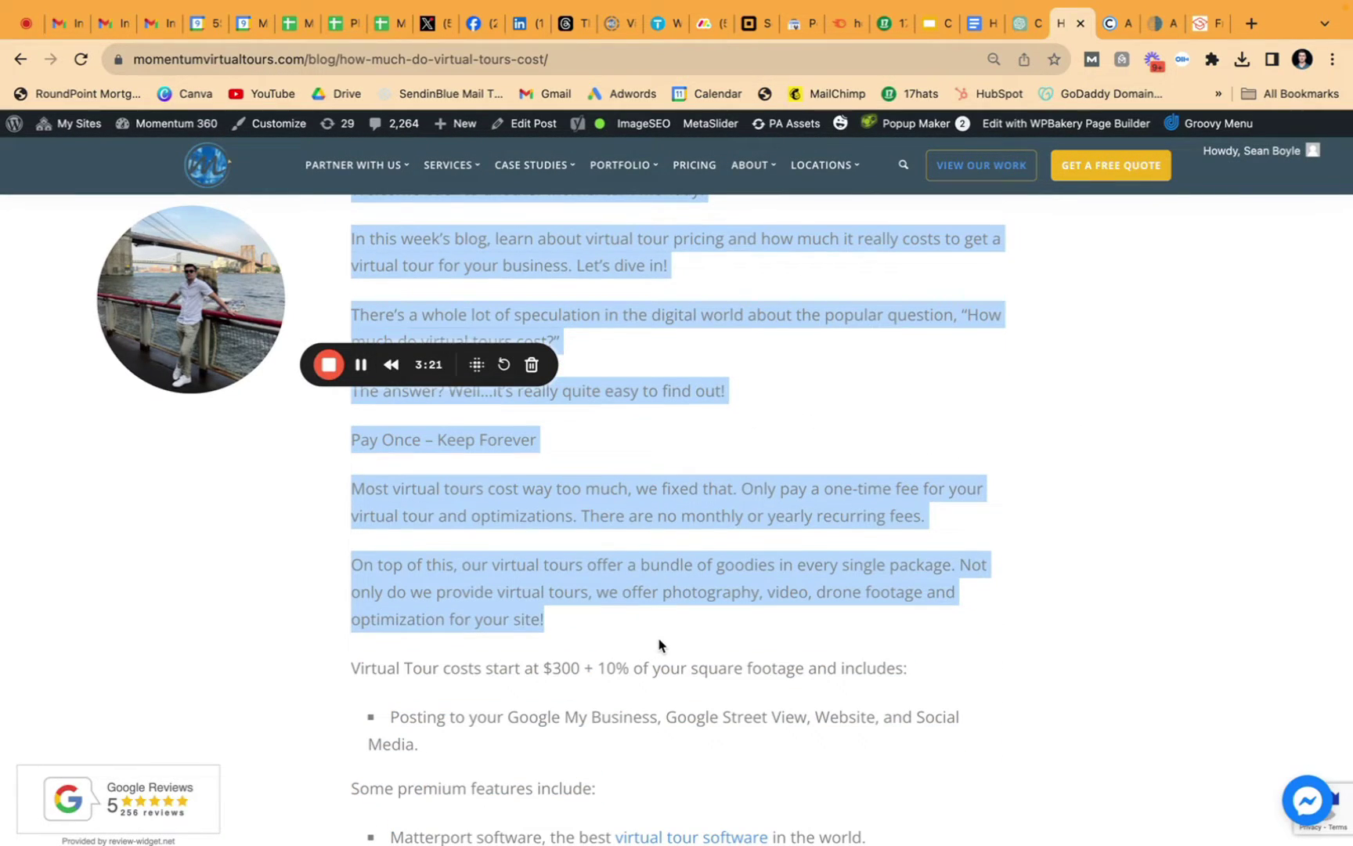
scroll(643, 644, "up", 3)
left_click(643, 644)
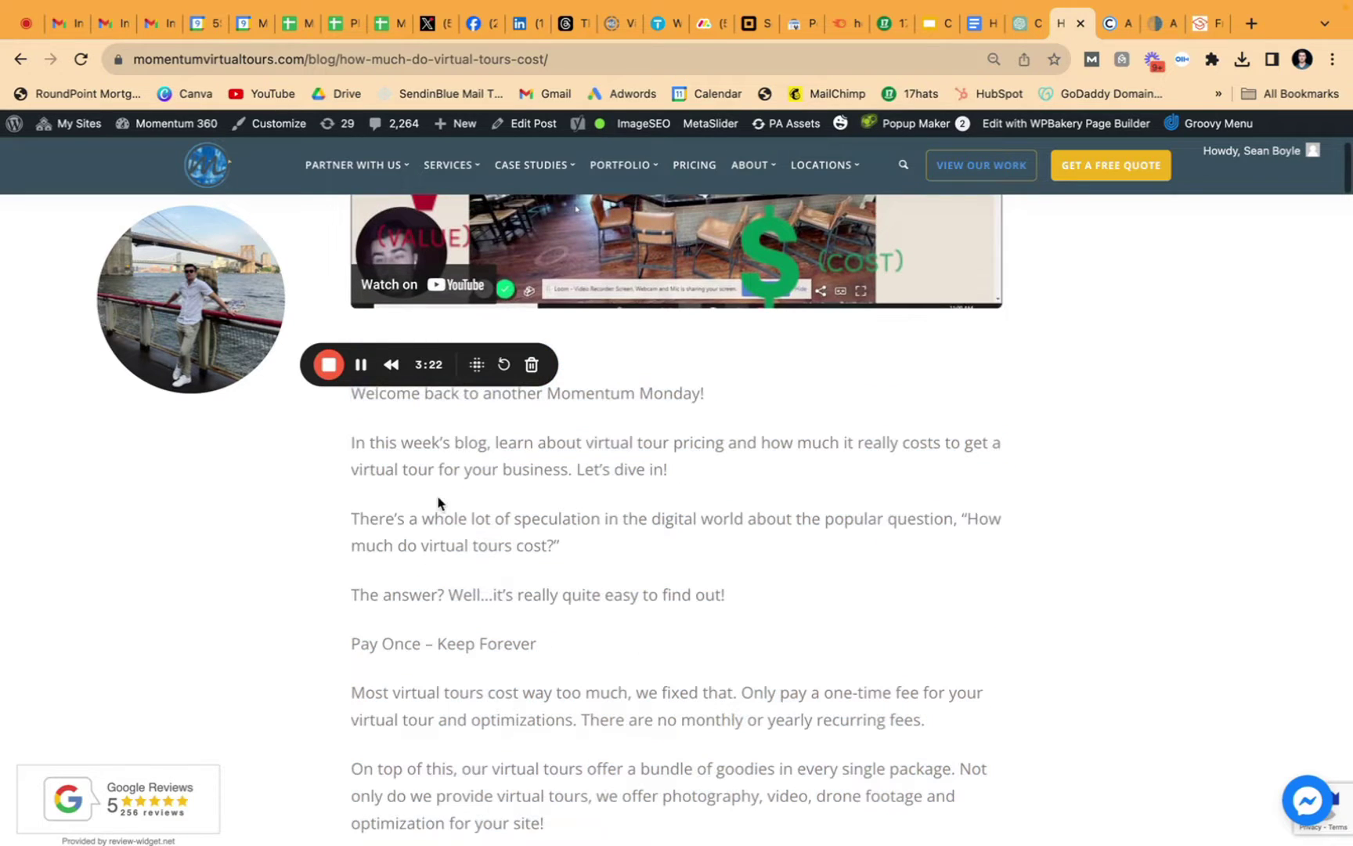
scroll(415, 477, "up", 1)
left_click_drag(354, 429, 545, 677)
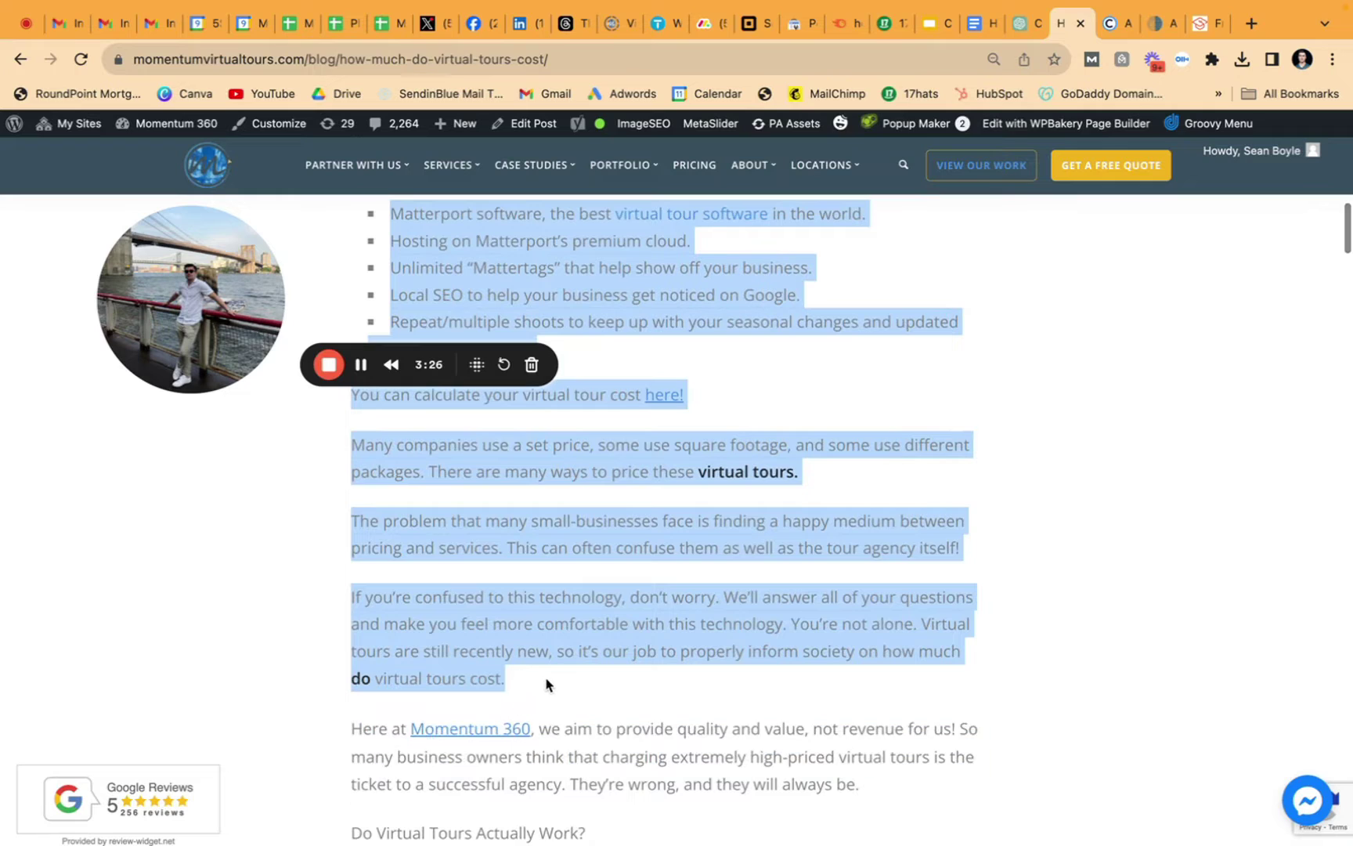
right_click(454, 670)
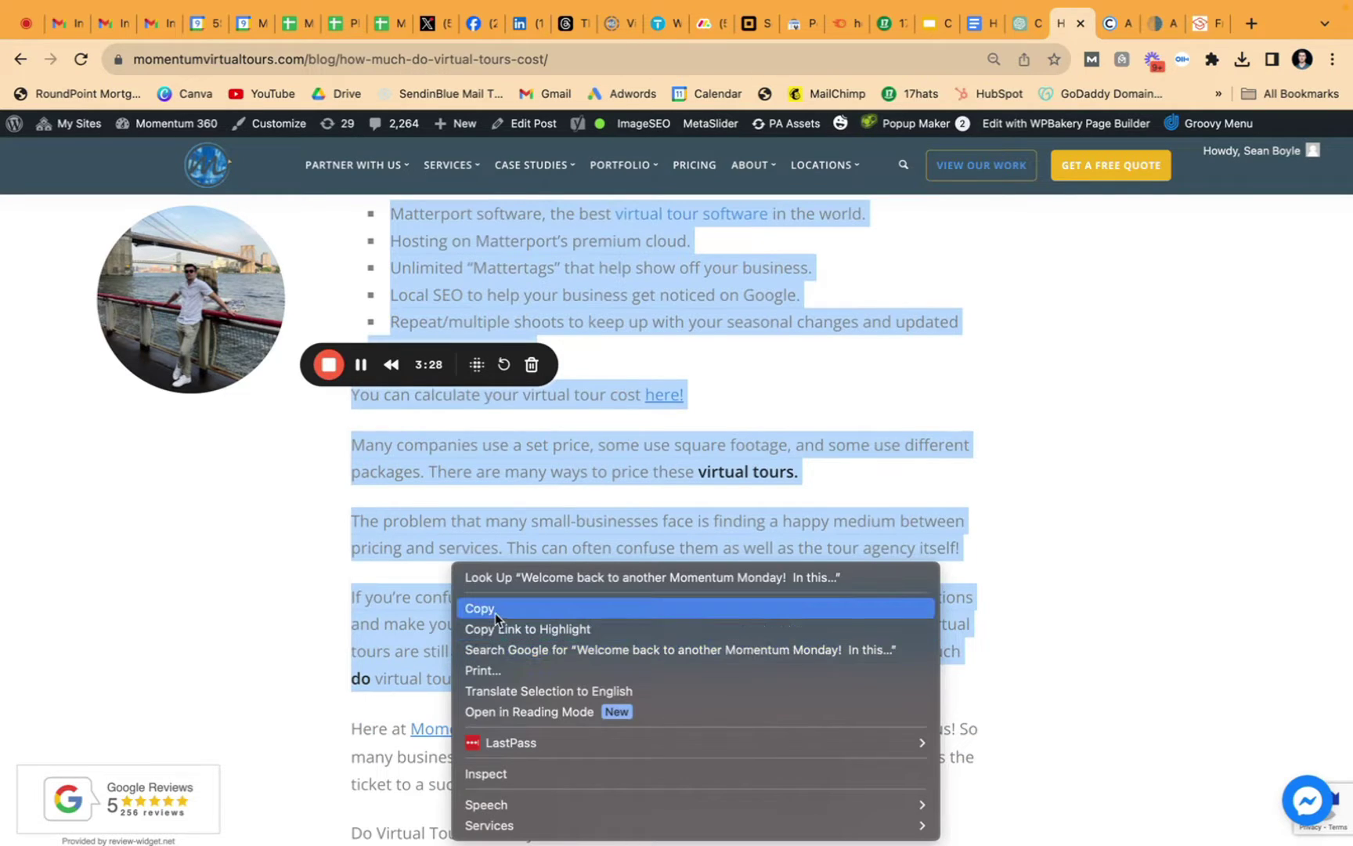
left_click(495, 610)
left_click(423, 415)
scroll(861, 427, "up", 1)
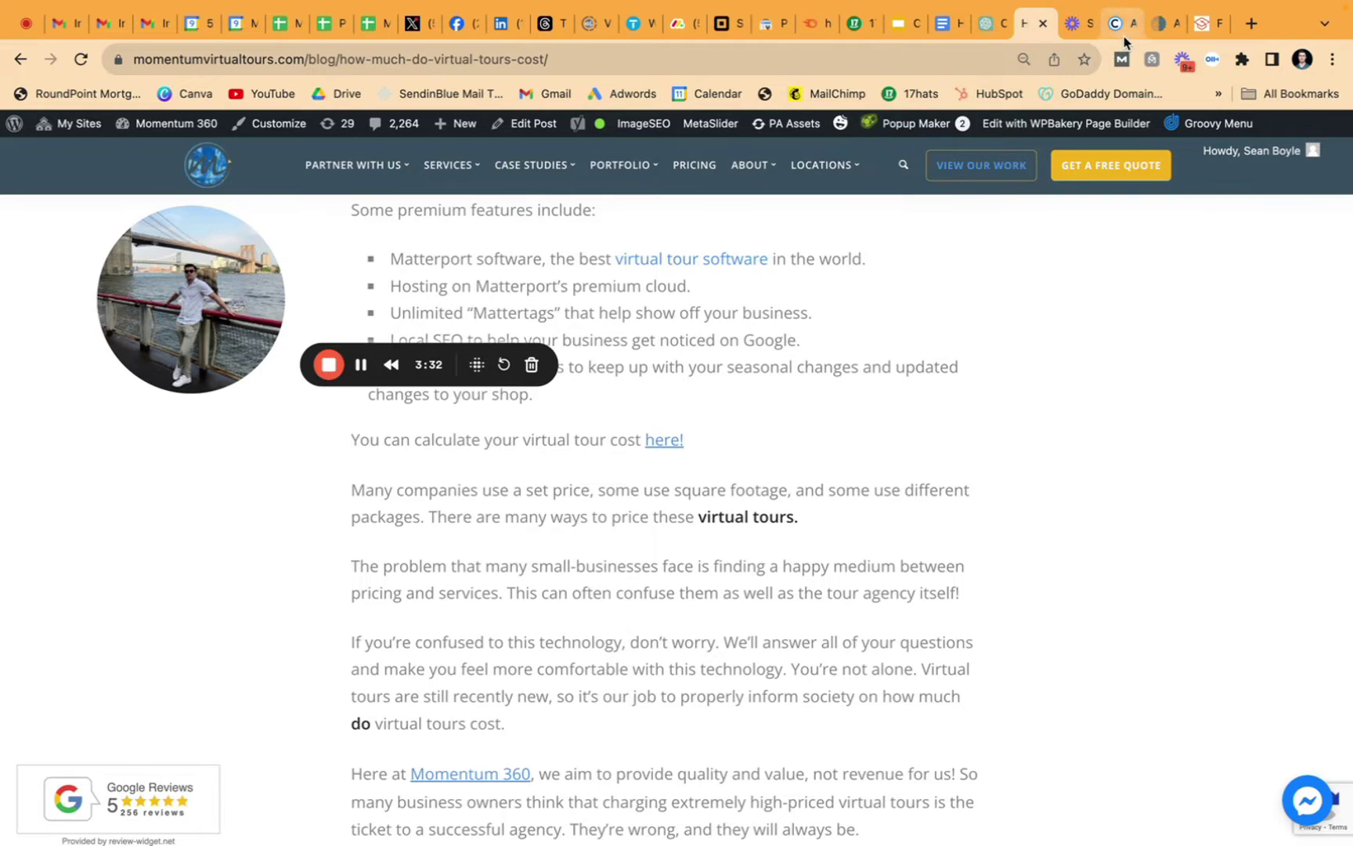
left_click(1121, 23)
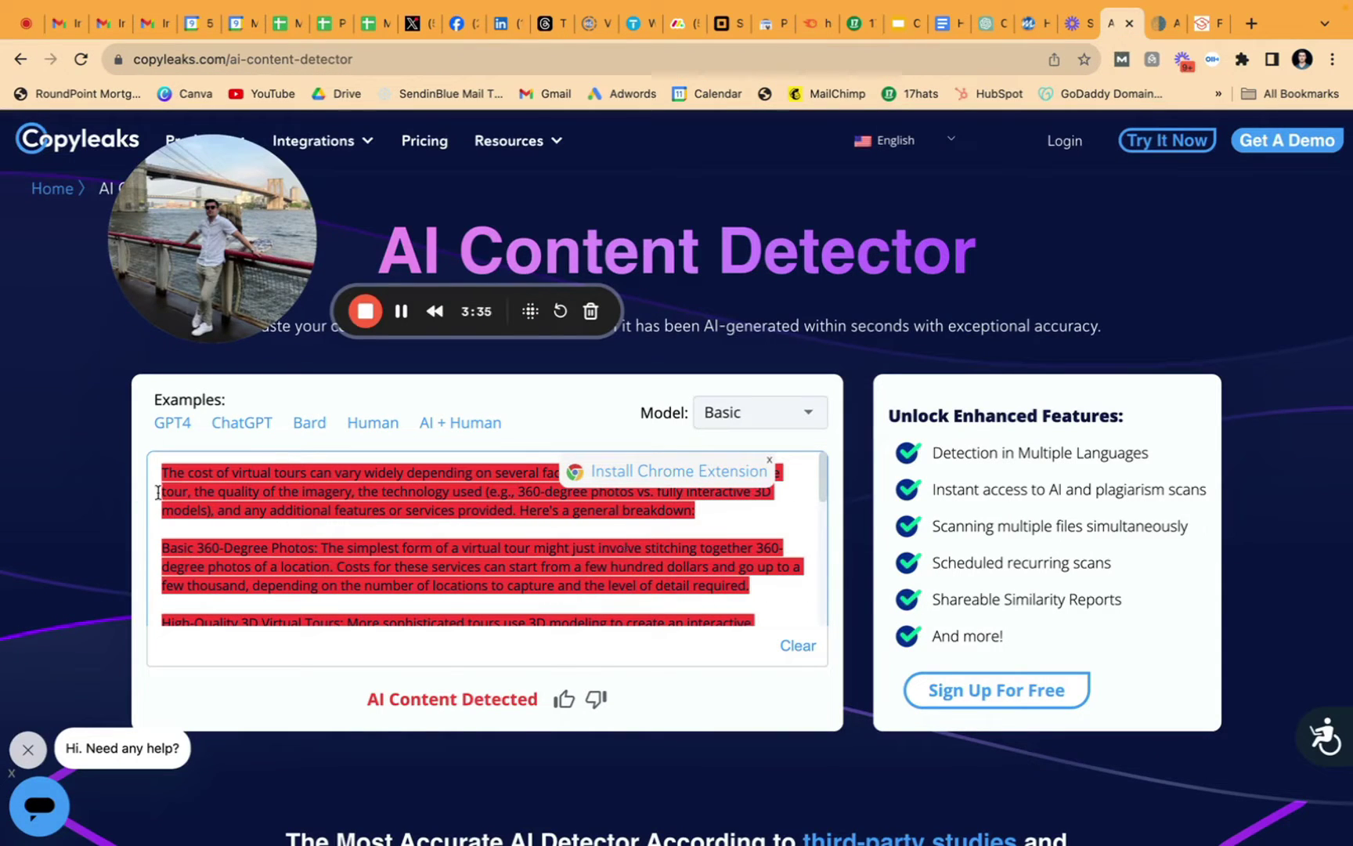
- Clear Copyleaks, paste the blog article and check it, getting 'This is human text'
left_click(798, 646)
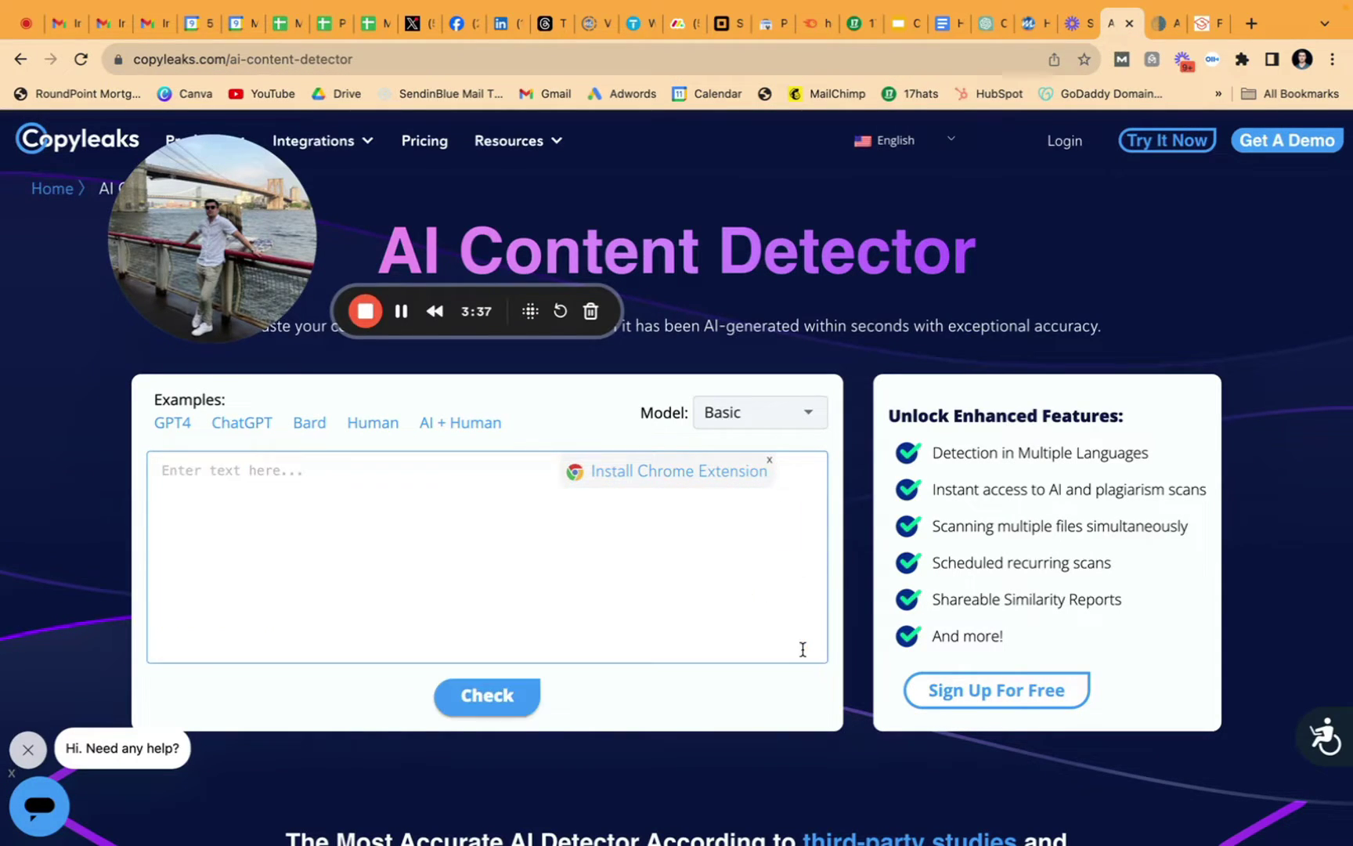
left_click(457, 555)
key("super+v")
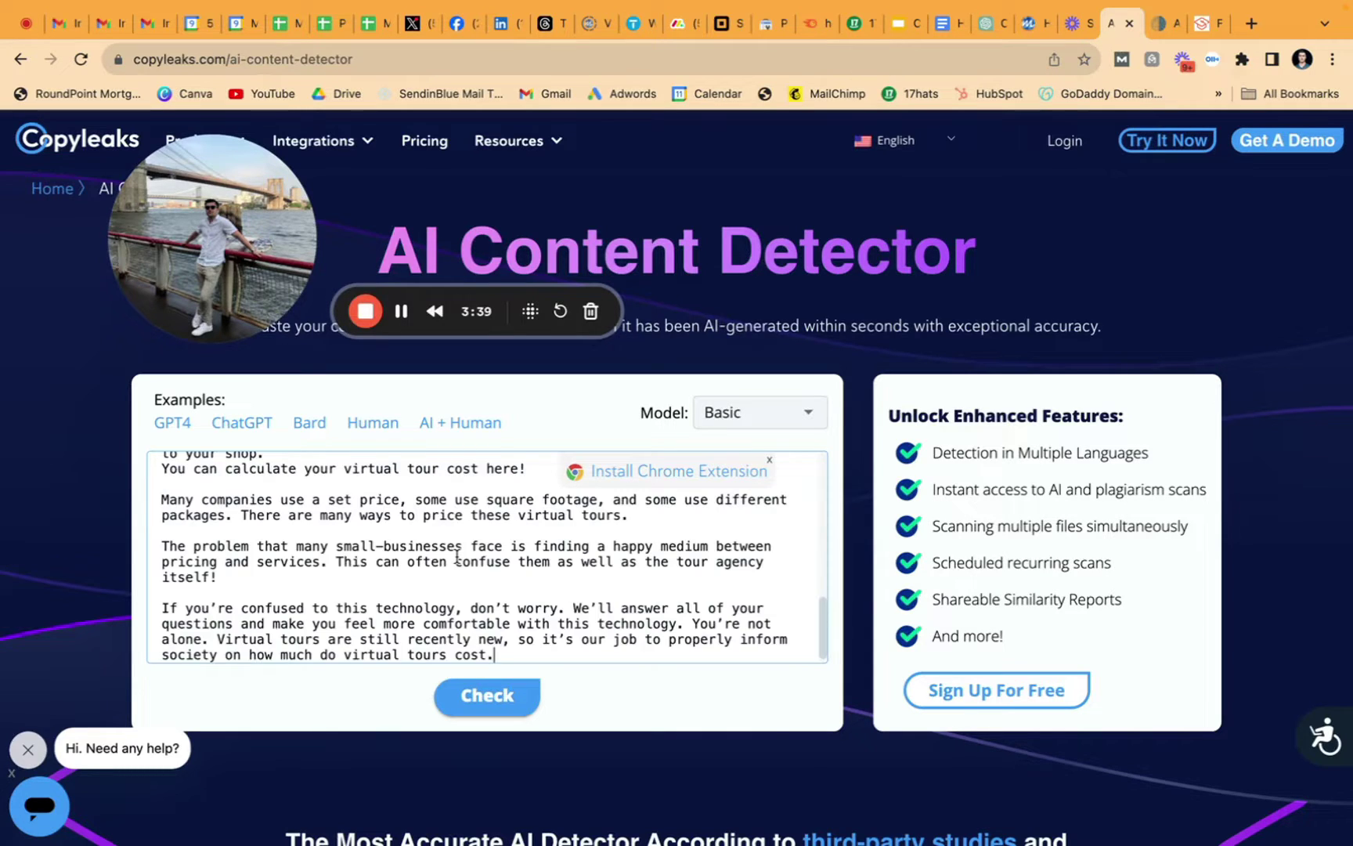
left_click(482, 698)
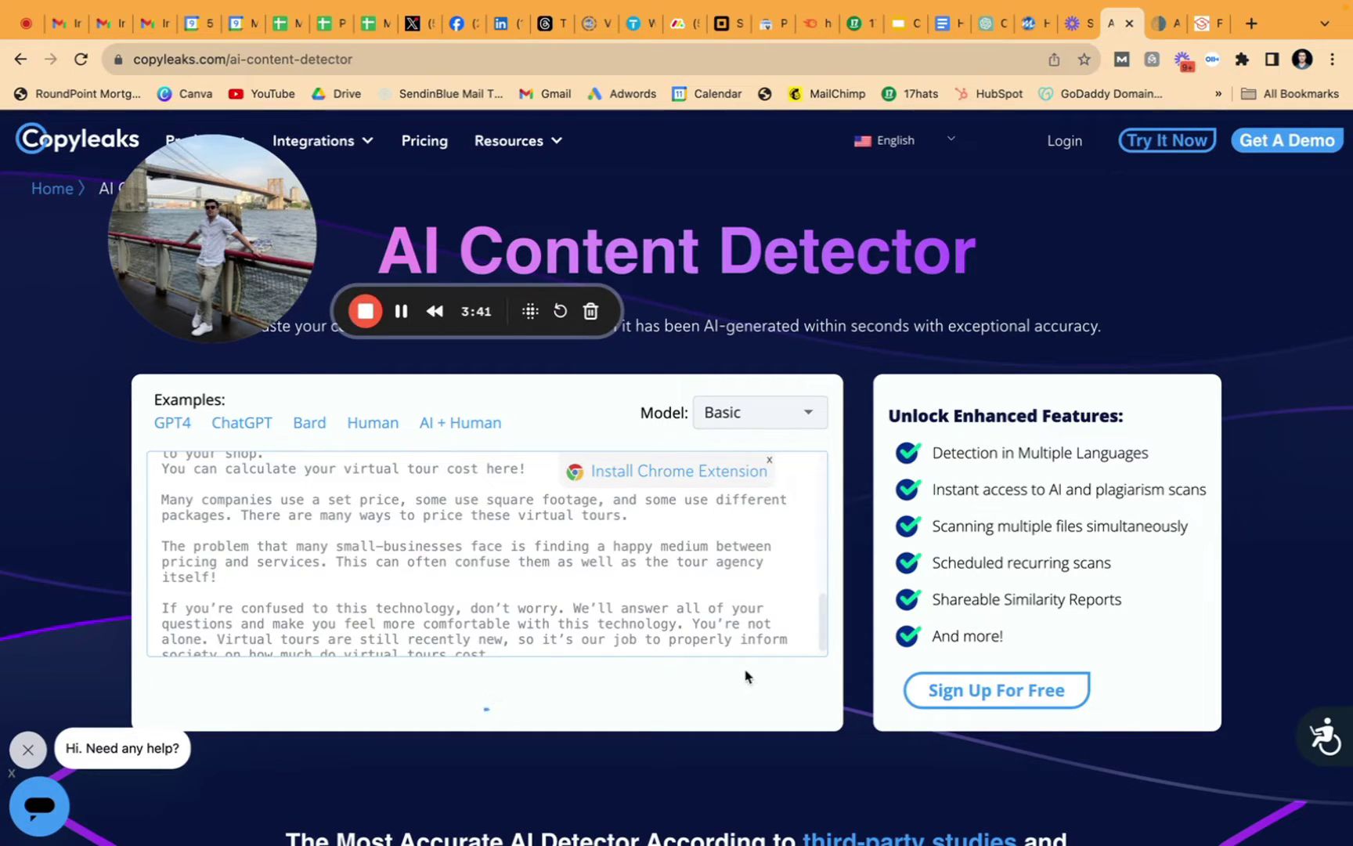
scroll(822, 681, "down", 1)
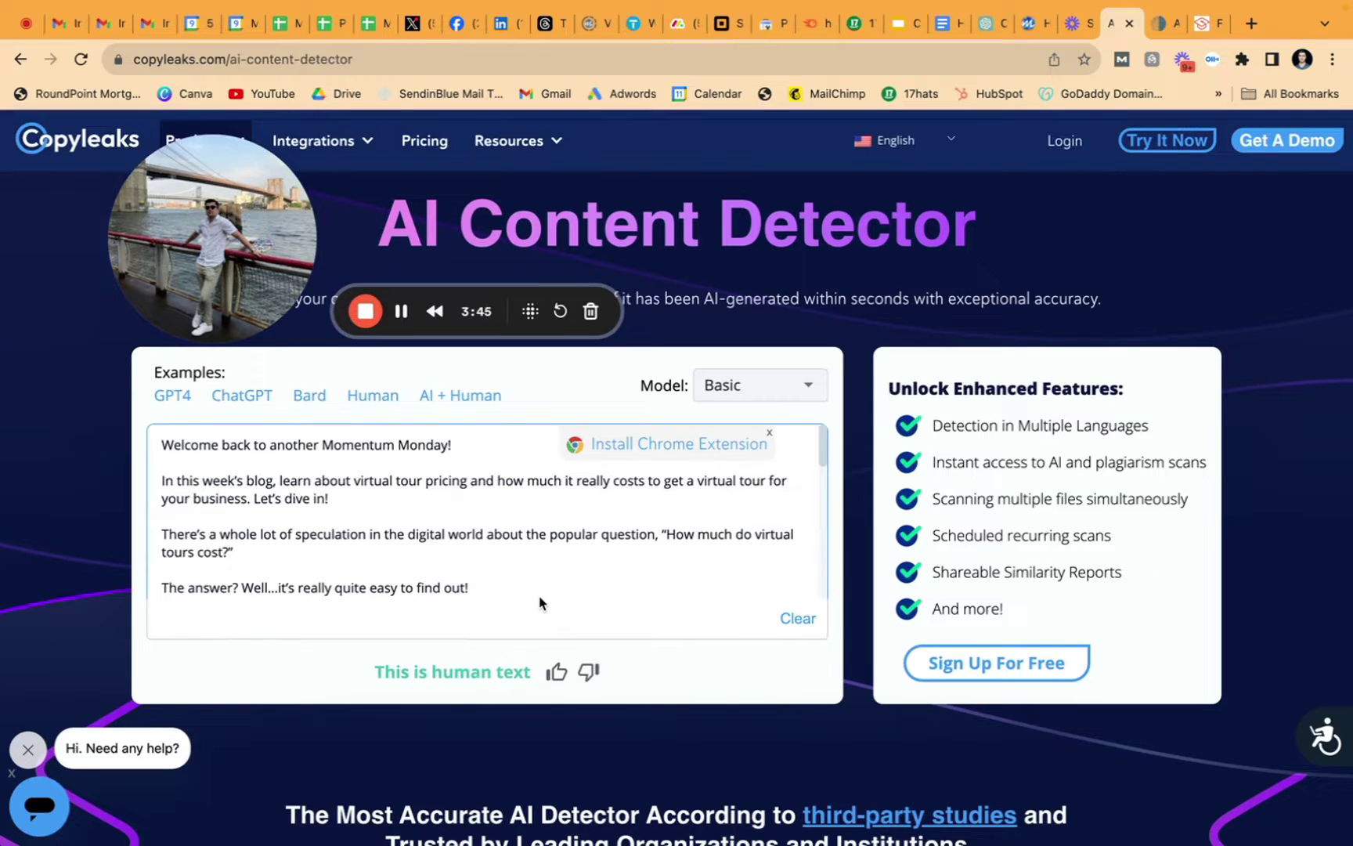
scroll(540, 602, "up", 1)
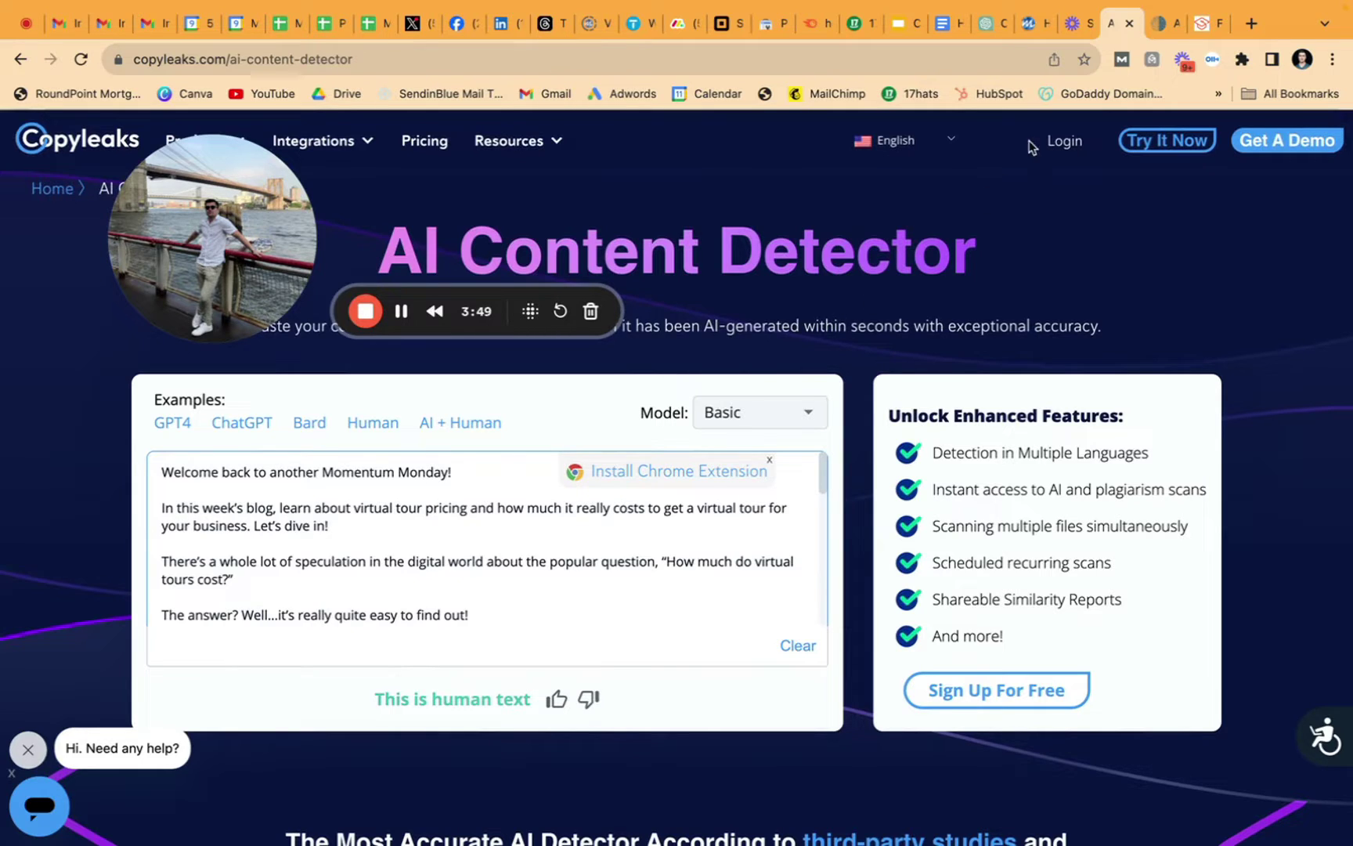
- Delete the ChatGPT answer from ZeroGPT's text box and paste in the blog article
left_click(1168, 23)
scroll(922, 572, "down", 2)
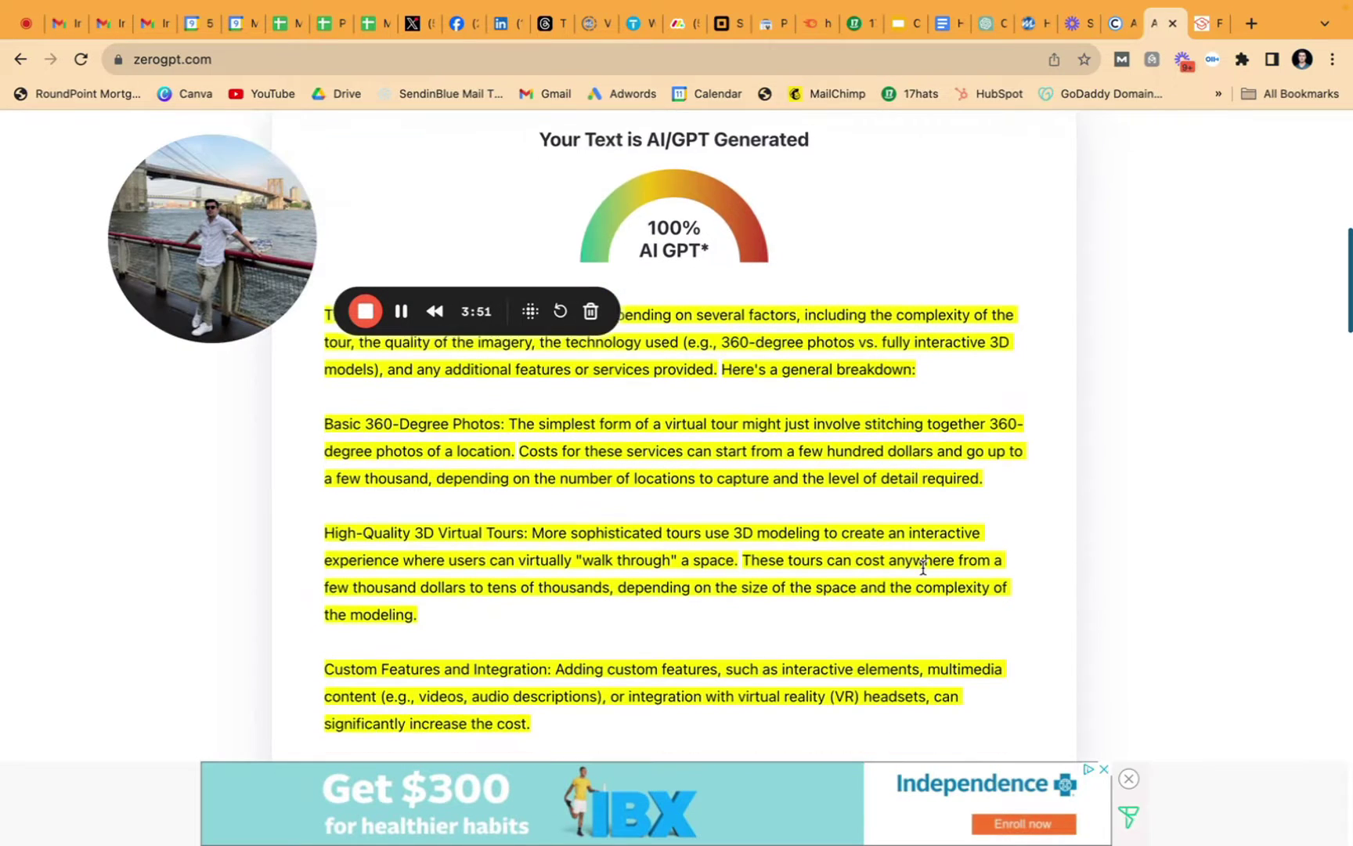
scroll(922, 566, "up", 8)
scroll(894, 511, "up", 3)
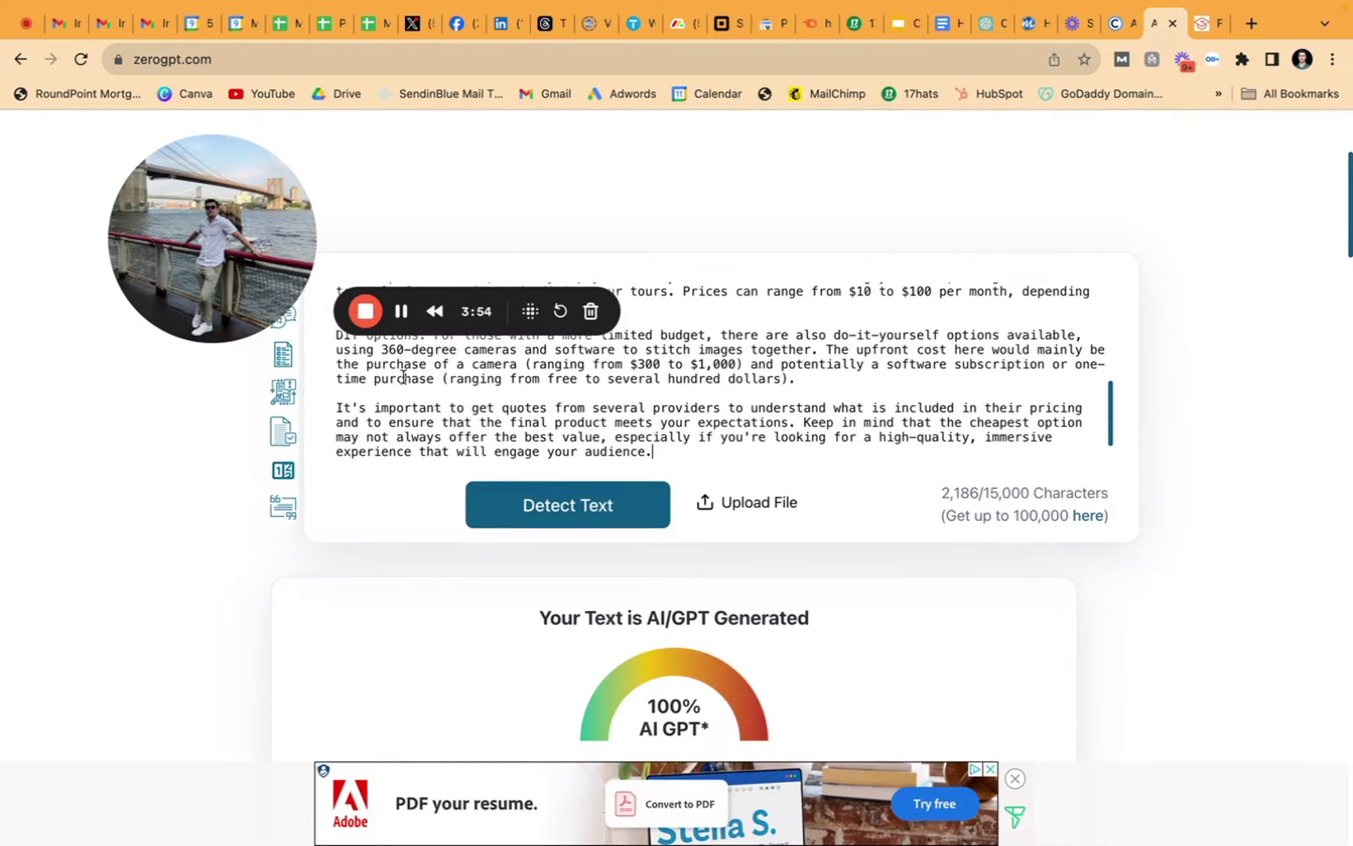
scroll(403, 378, "up", 5)
scroll(523, 602, "up", 10)
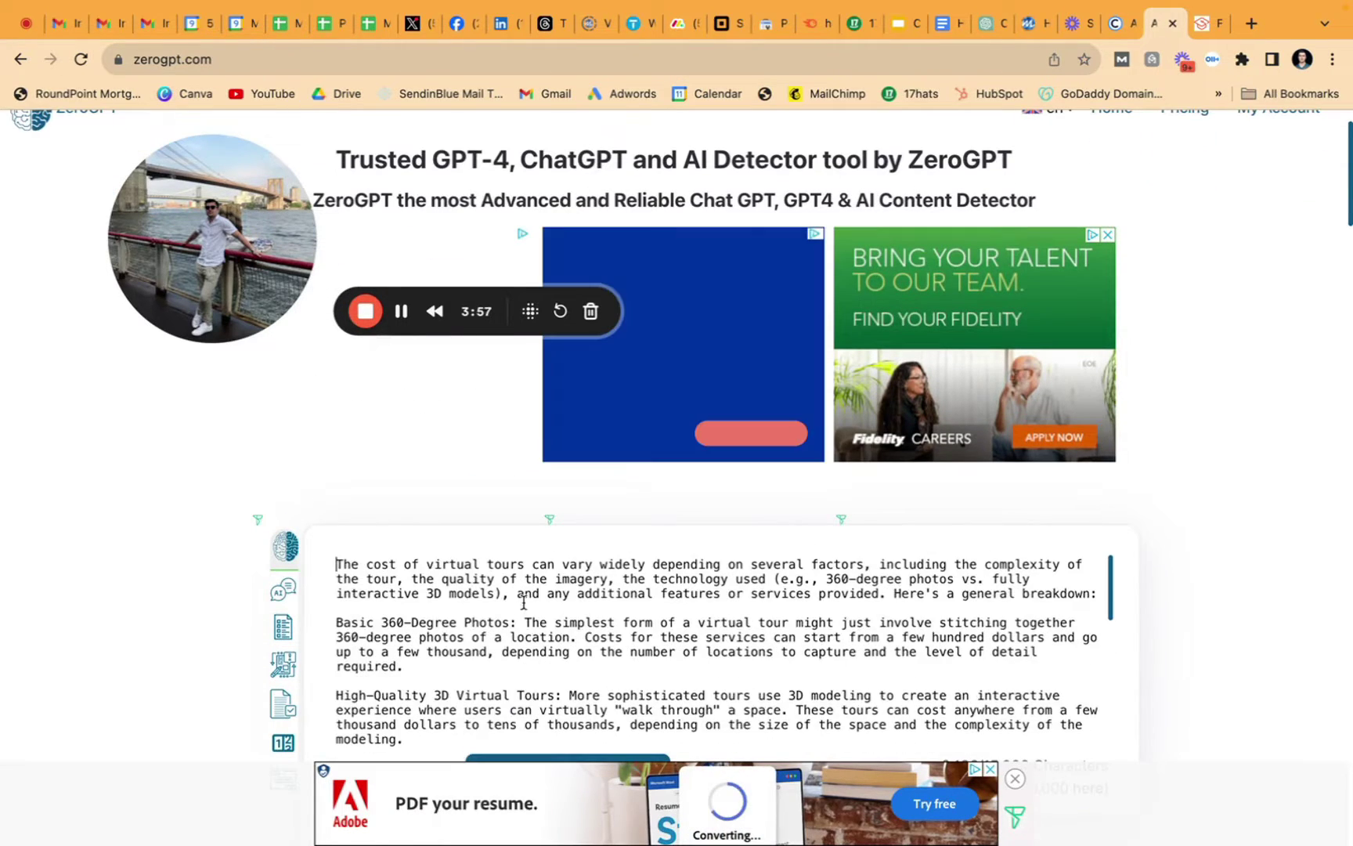
left_click_drag(336, 563, 901, 727)
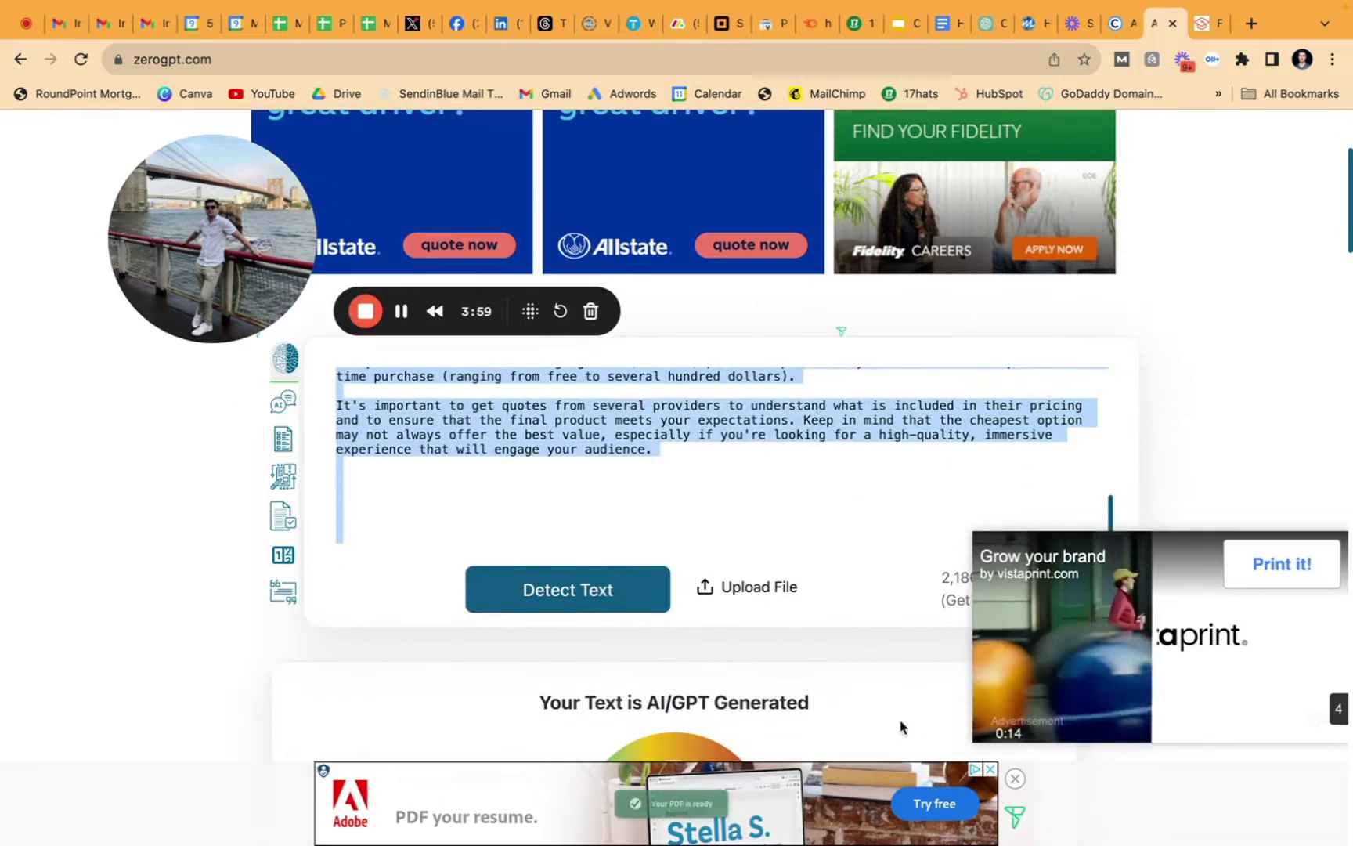
key("BackSpace")
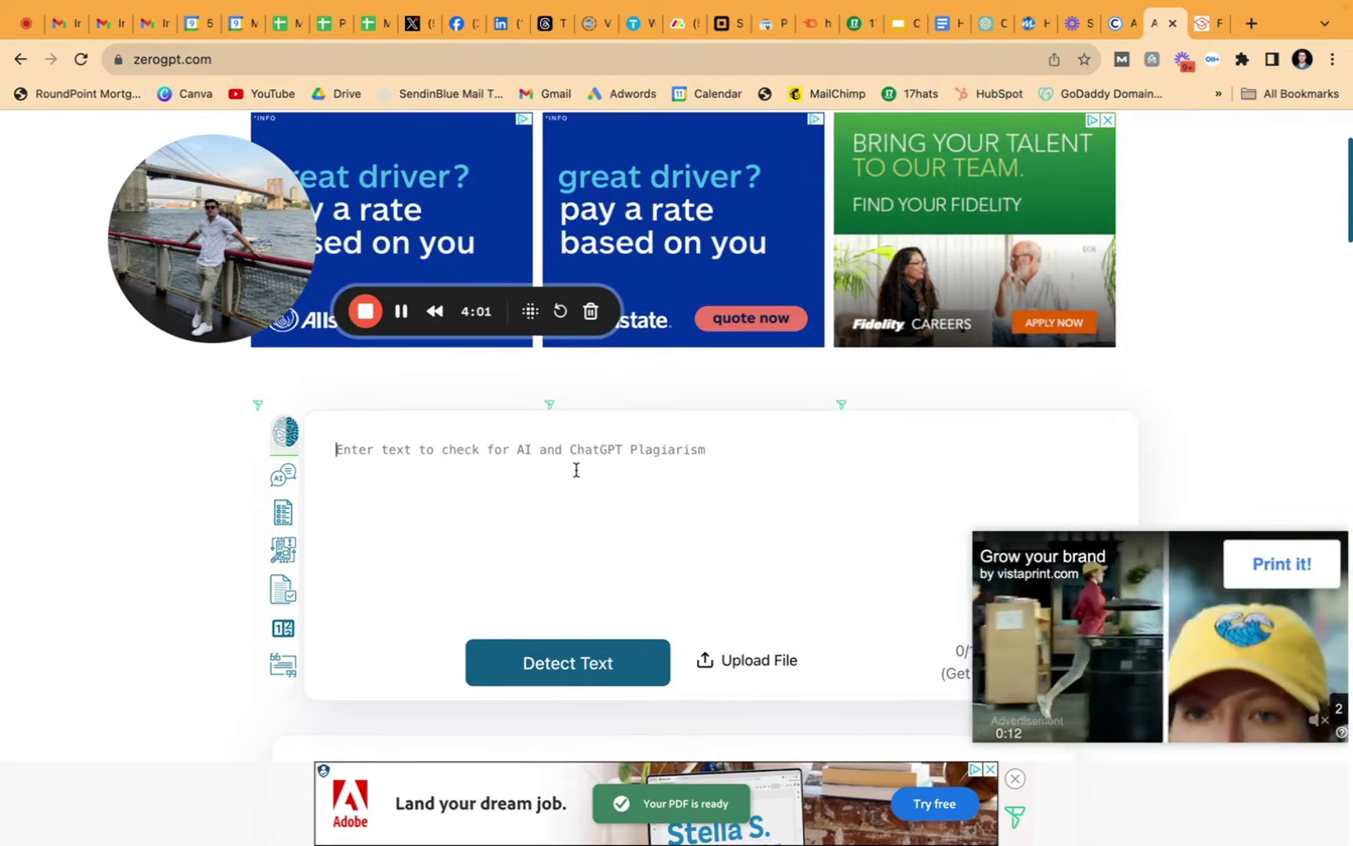
key("super+v")
left_click(567, 667)
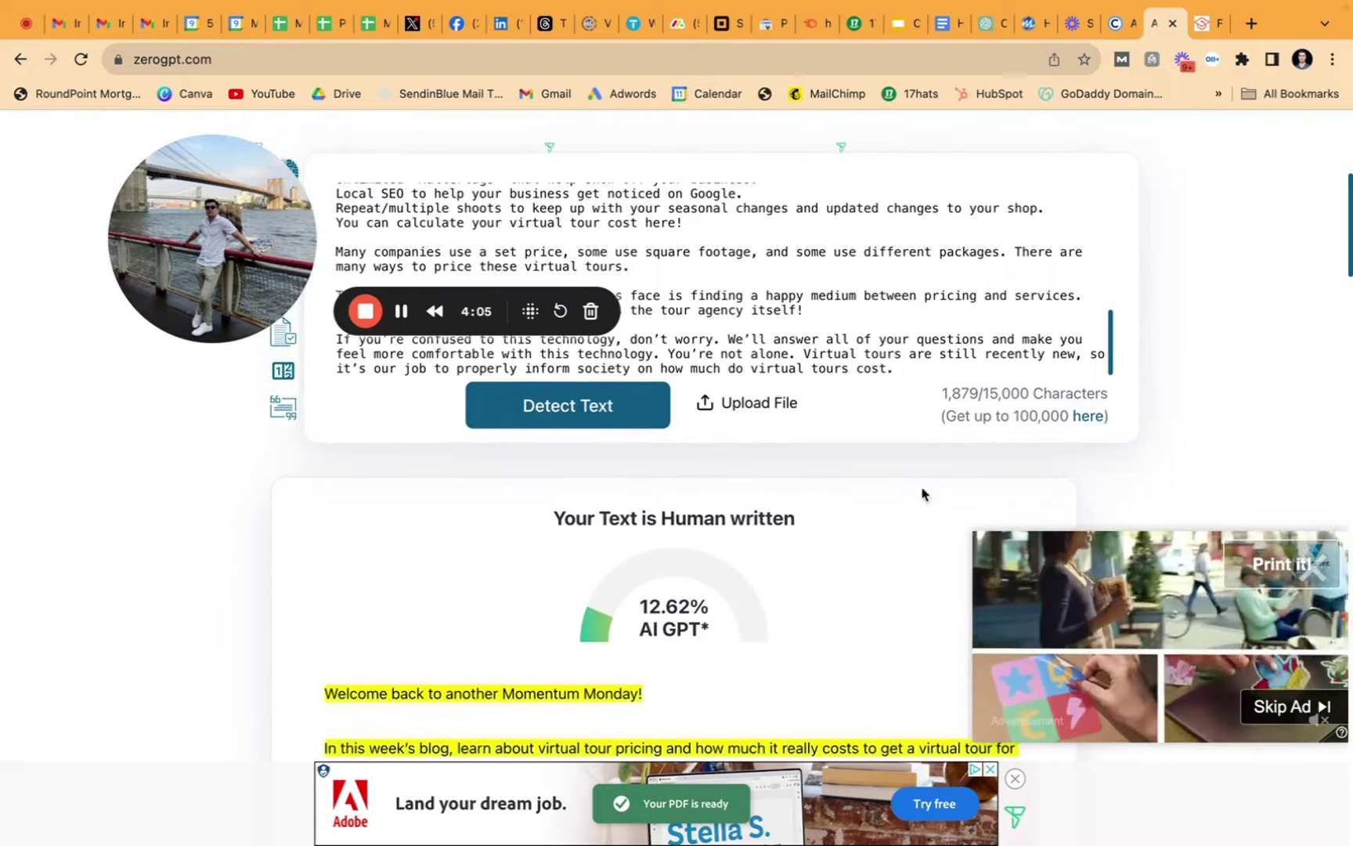
scroll(885, 509, "down", 3)
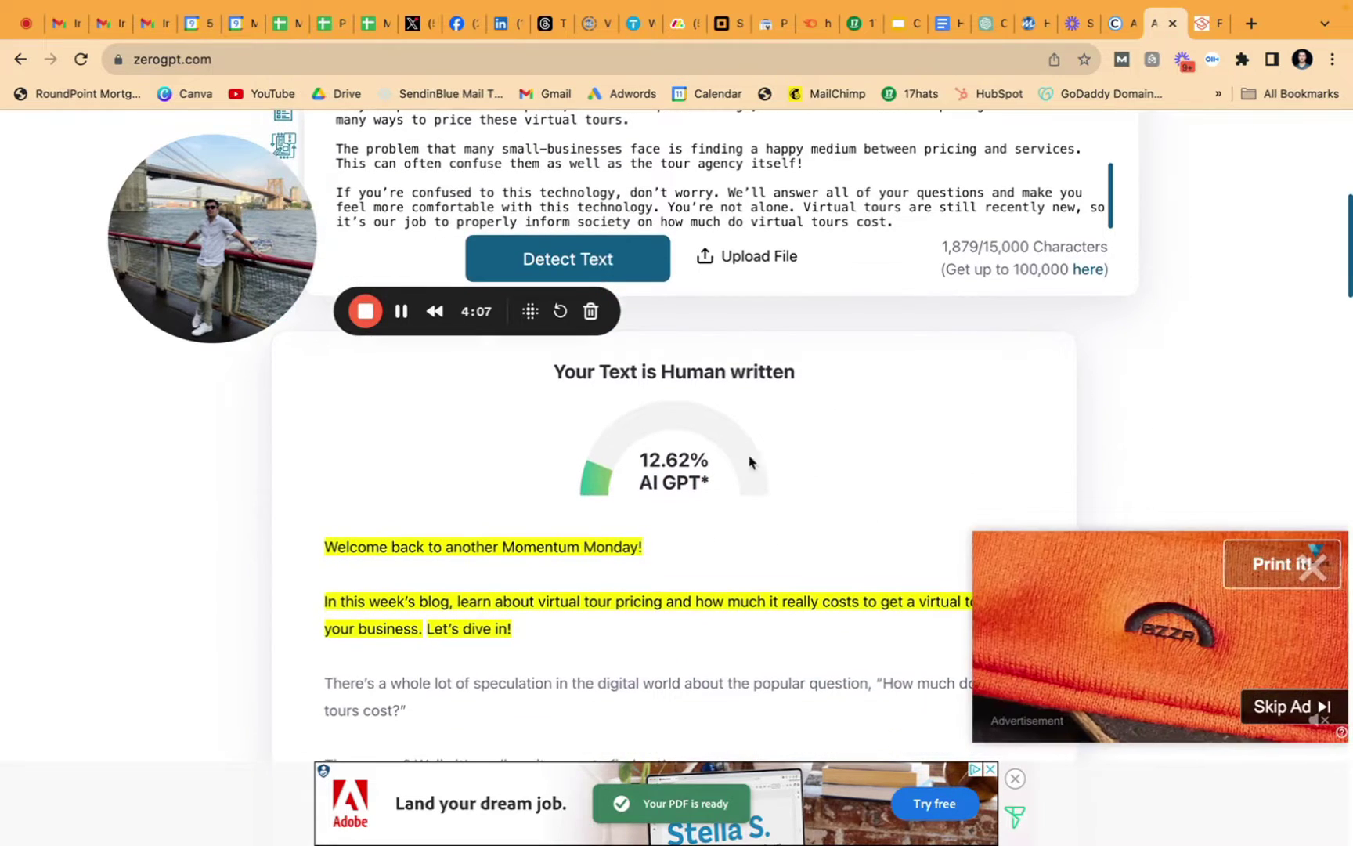
scroll(748, 469, "down", 1)
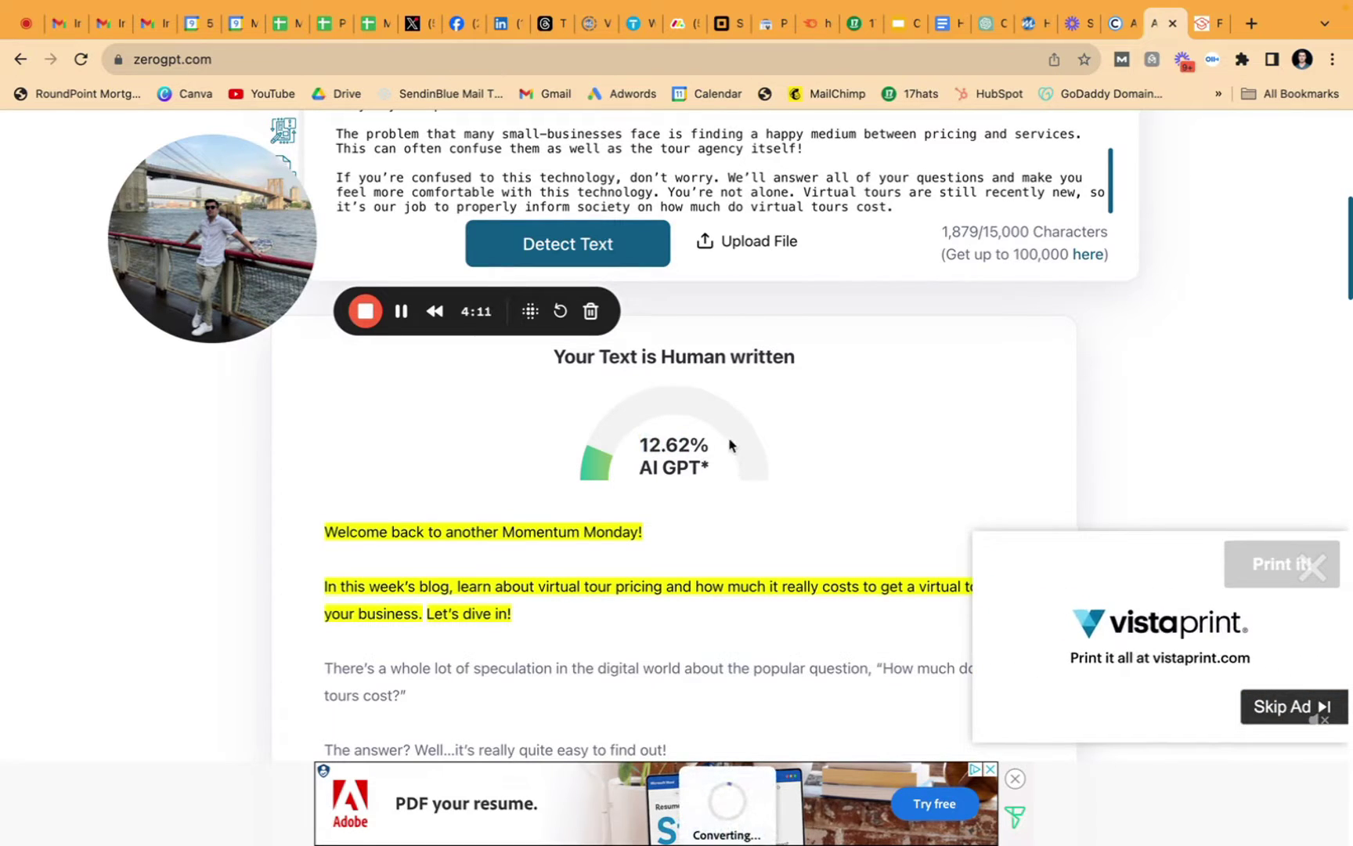
scroll(896, 435, "up", 2)
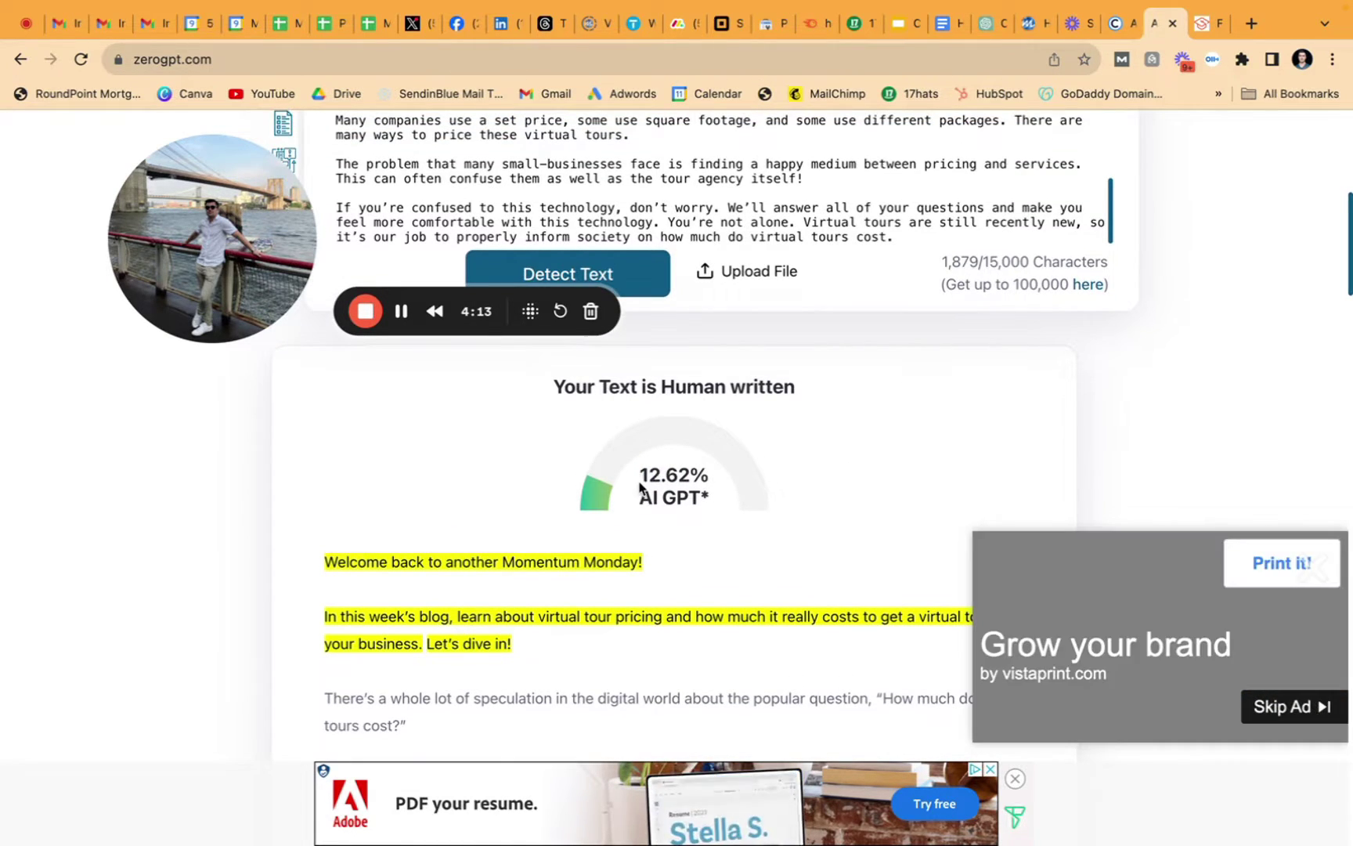
scroll(888, 462, "down", 1)
scroll(888, 462, "up", 2)
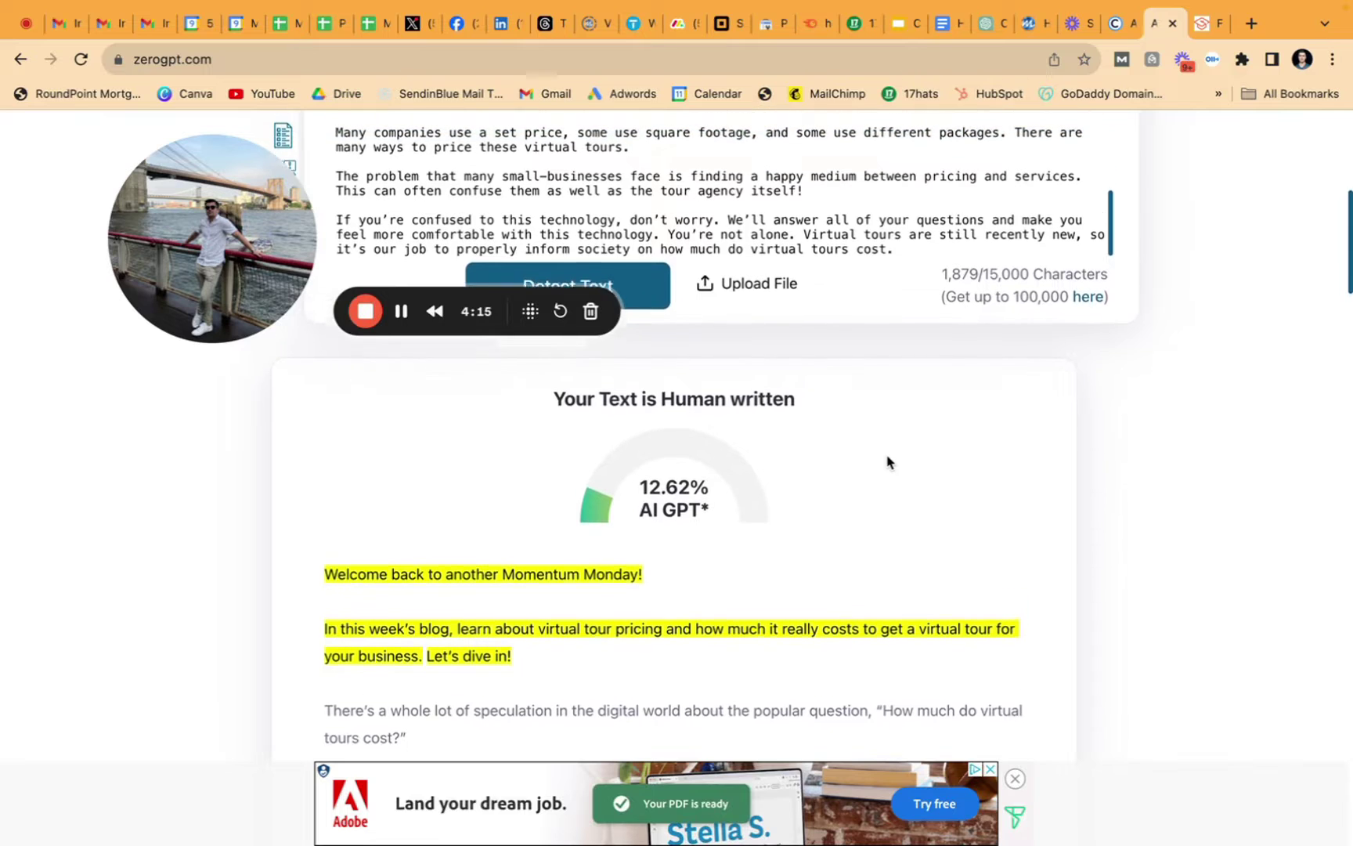
scroll(888, 461, "up", 1)
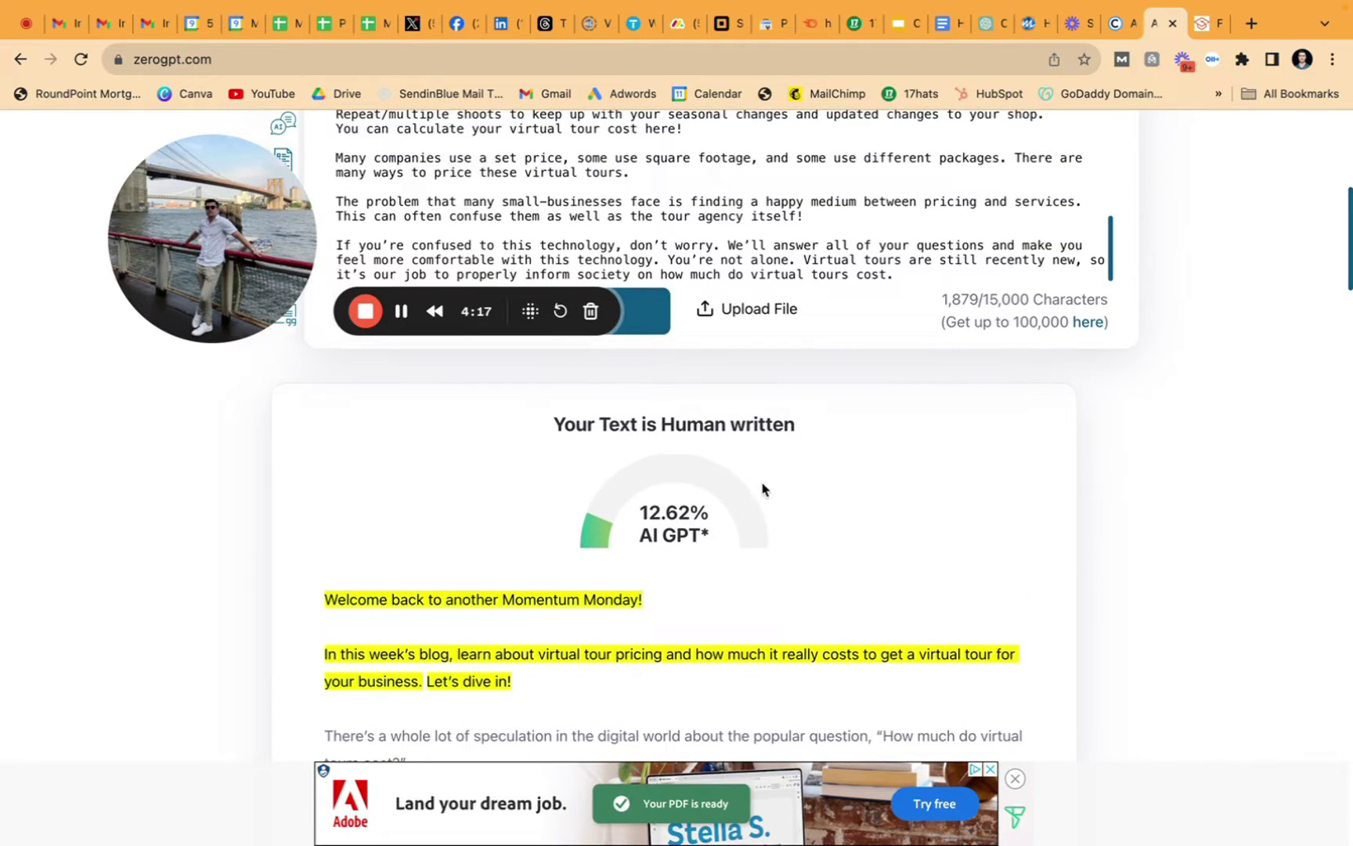
scroll(836, 528, "down", 5)
scroll(836, 528, "up", 5)
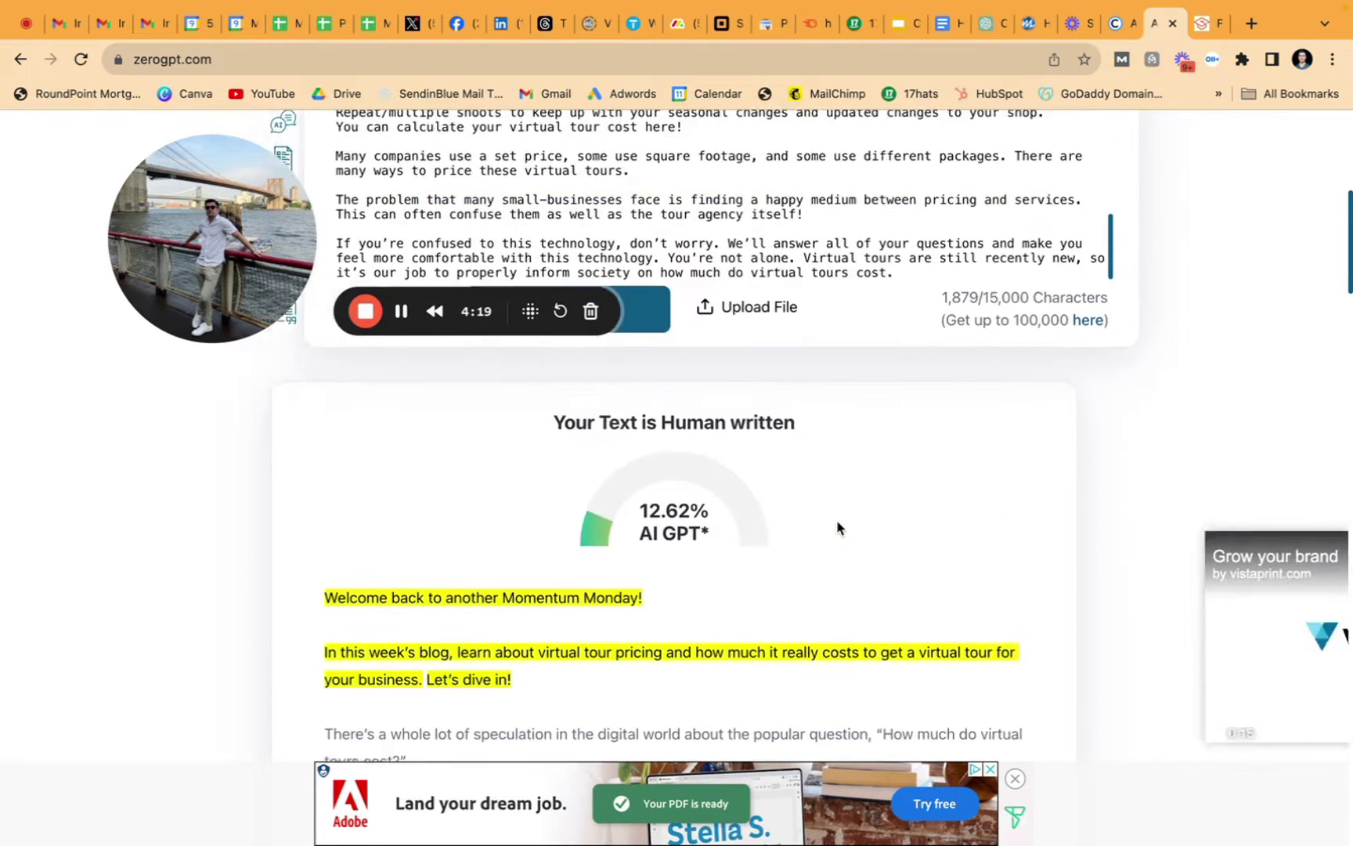
scroll(501, 610, "down", 7)
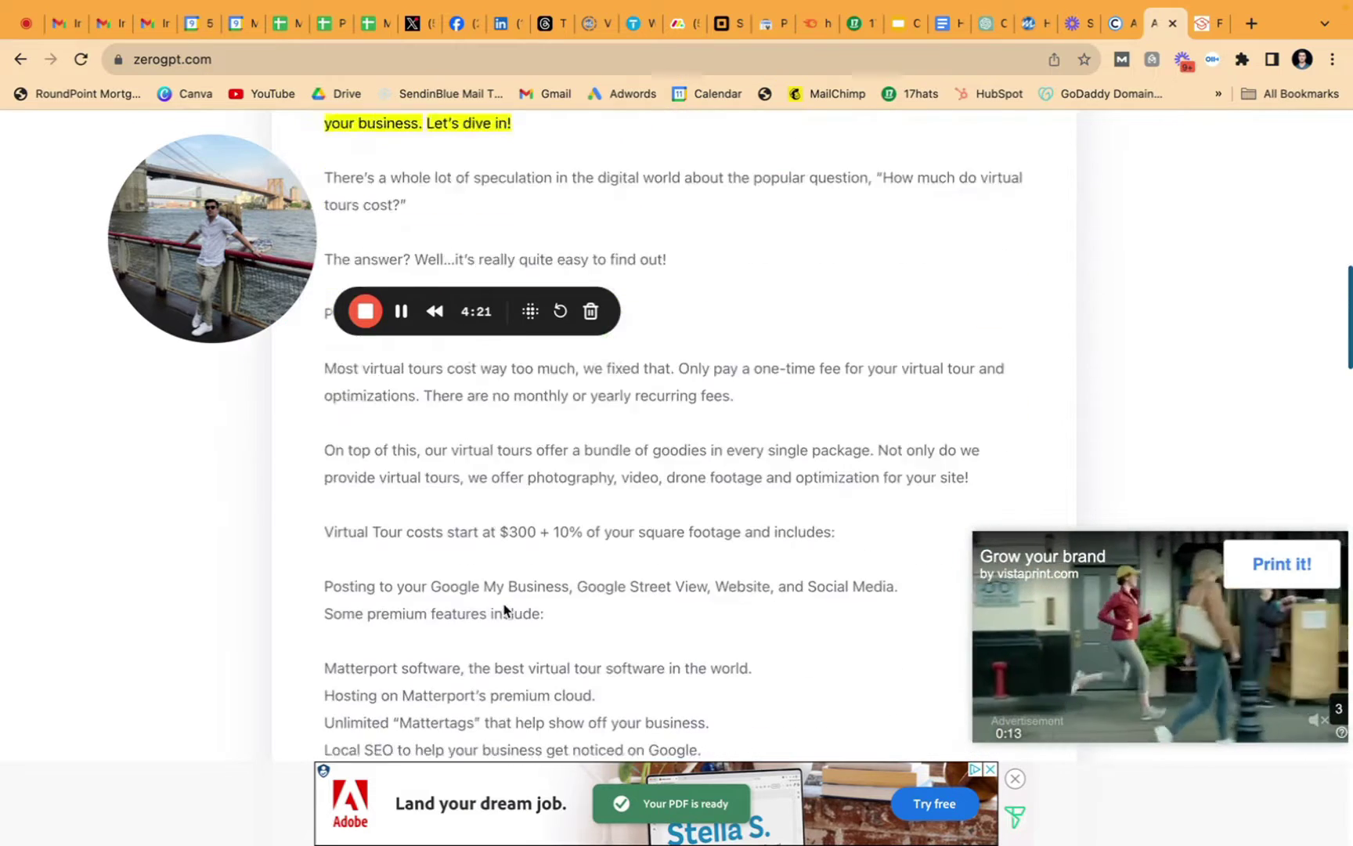
scroll(501, 605, "up", 7)
scroll(539, 616, "down", 5)
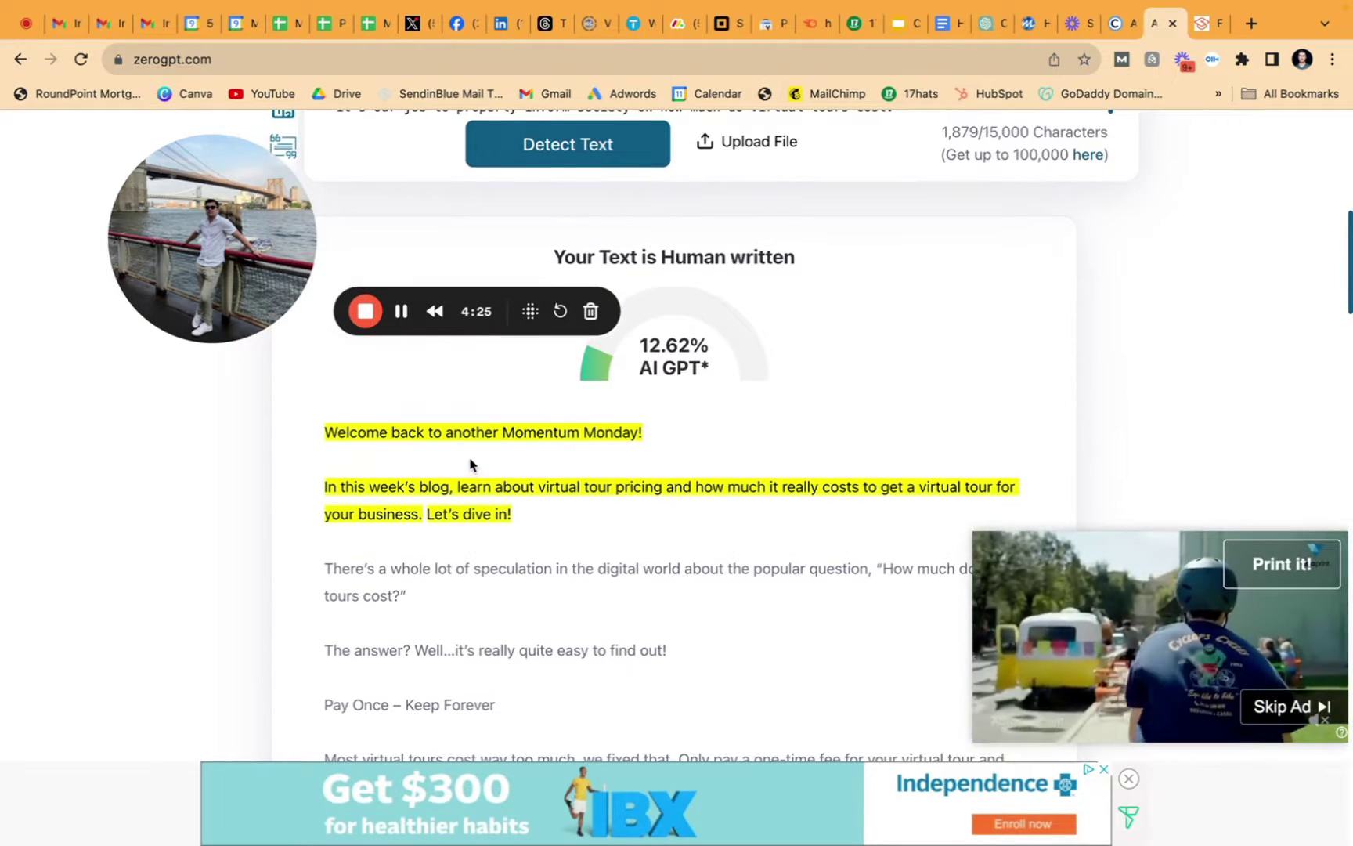
scroll(478, 469, "up", 1)
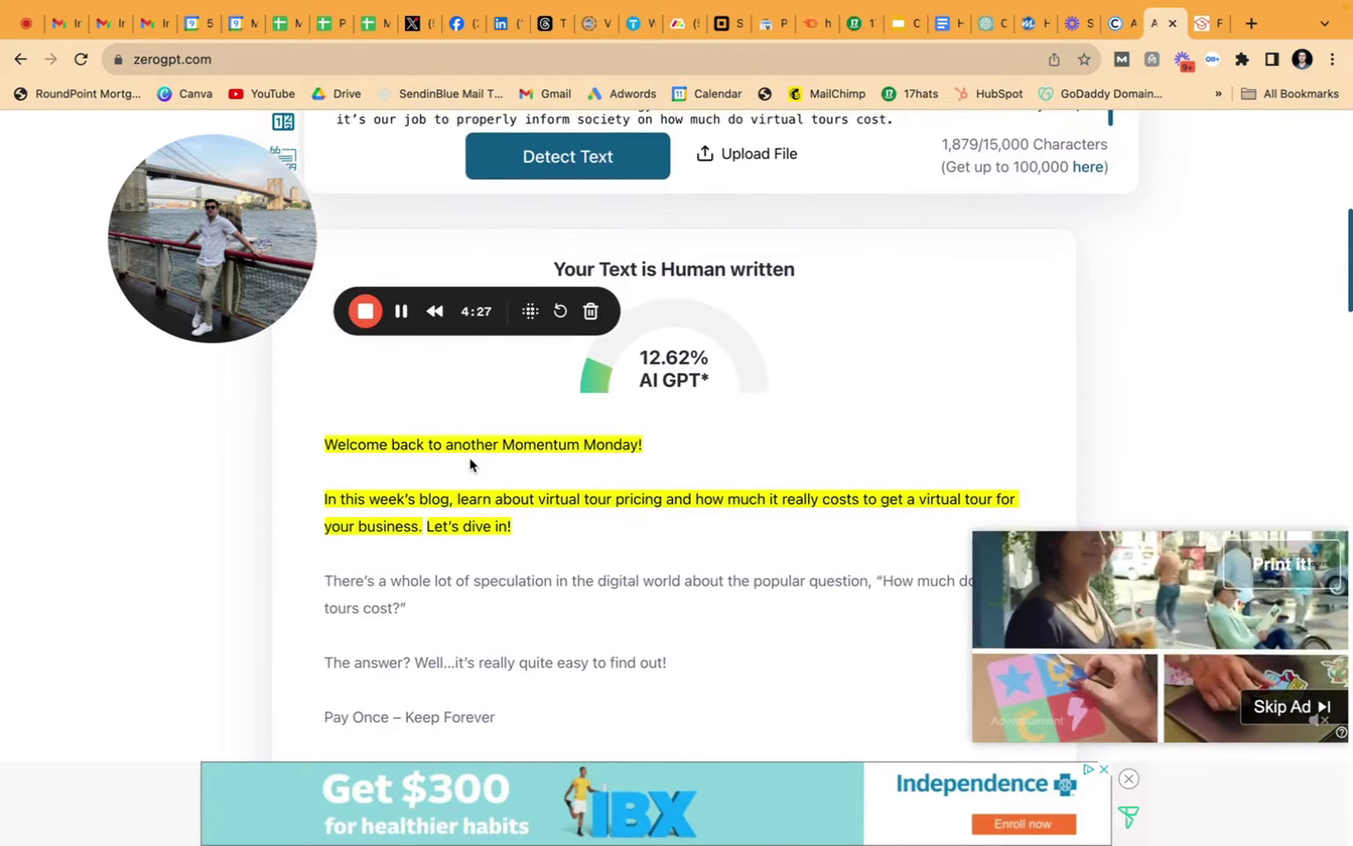
scroll(470, 464, "down", 1)
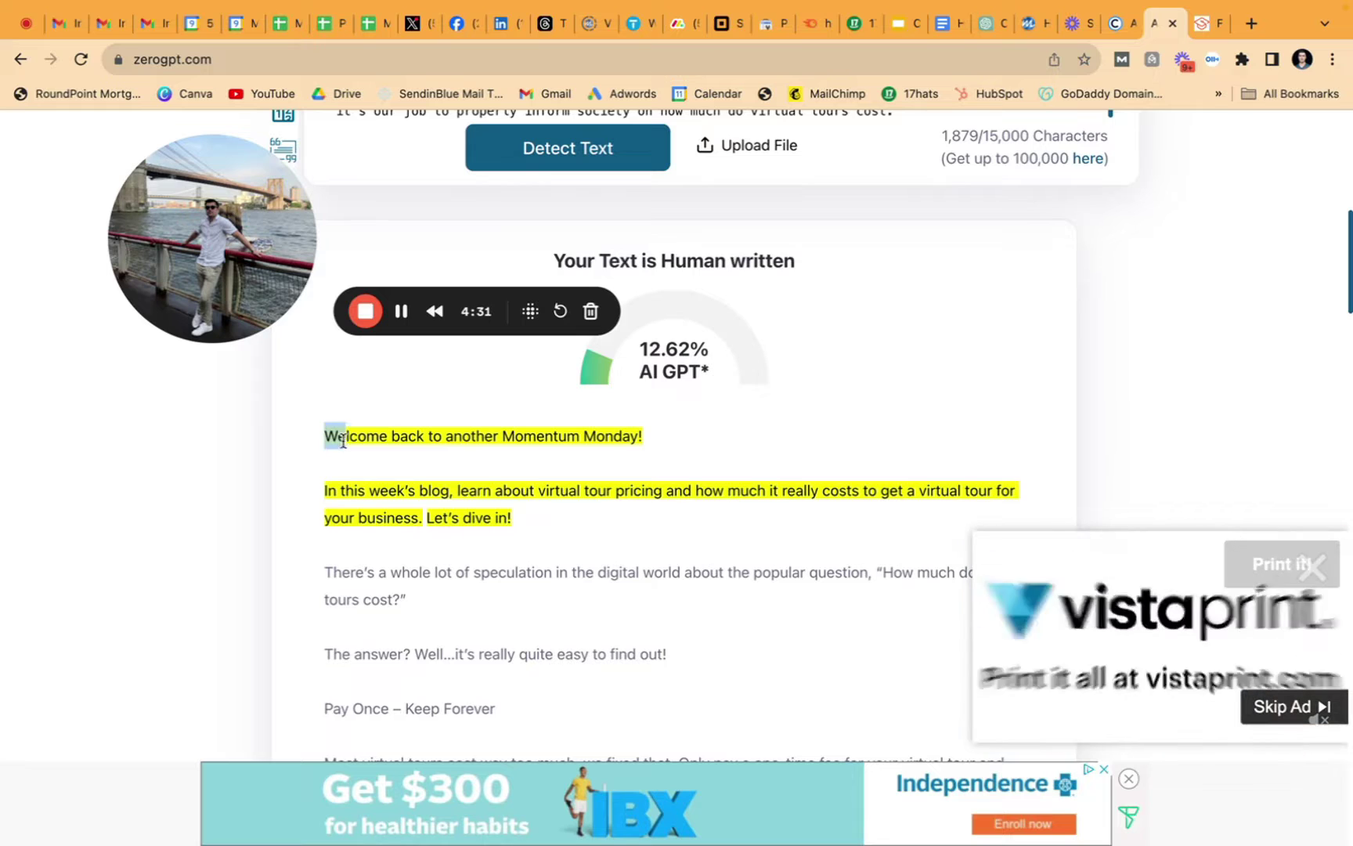
left_click_drag(343, 441, 528, 523)
scroll(528, 525, "down", 12)
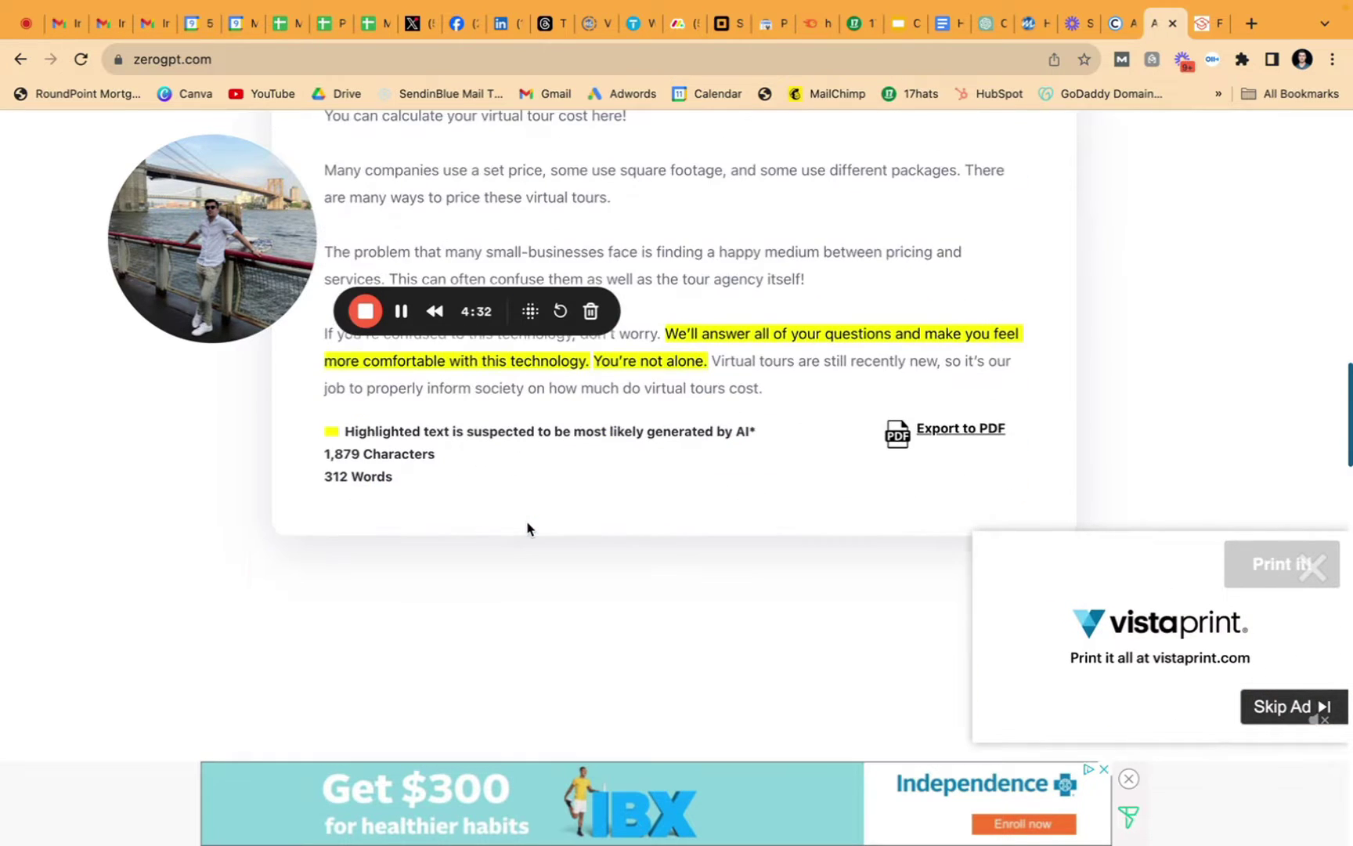
scroll(528, 527, "up", 2)
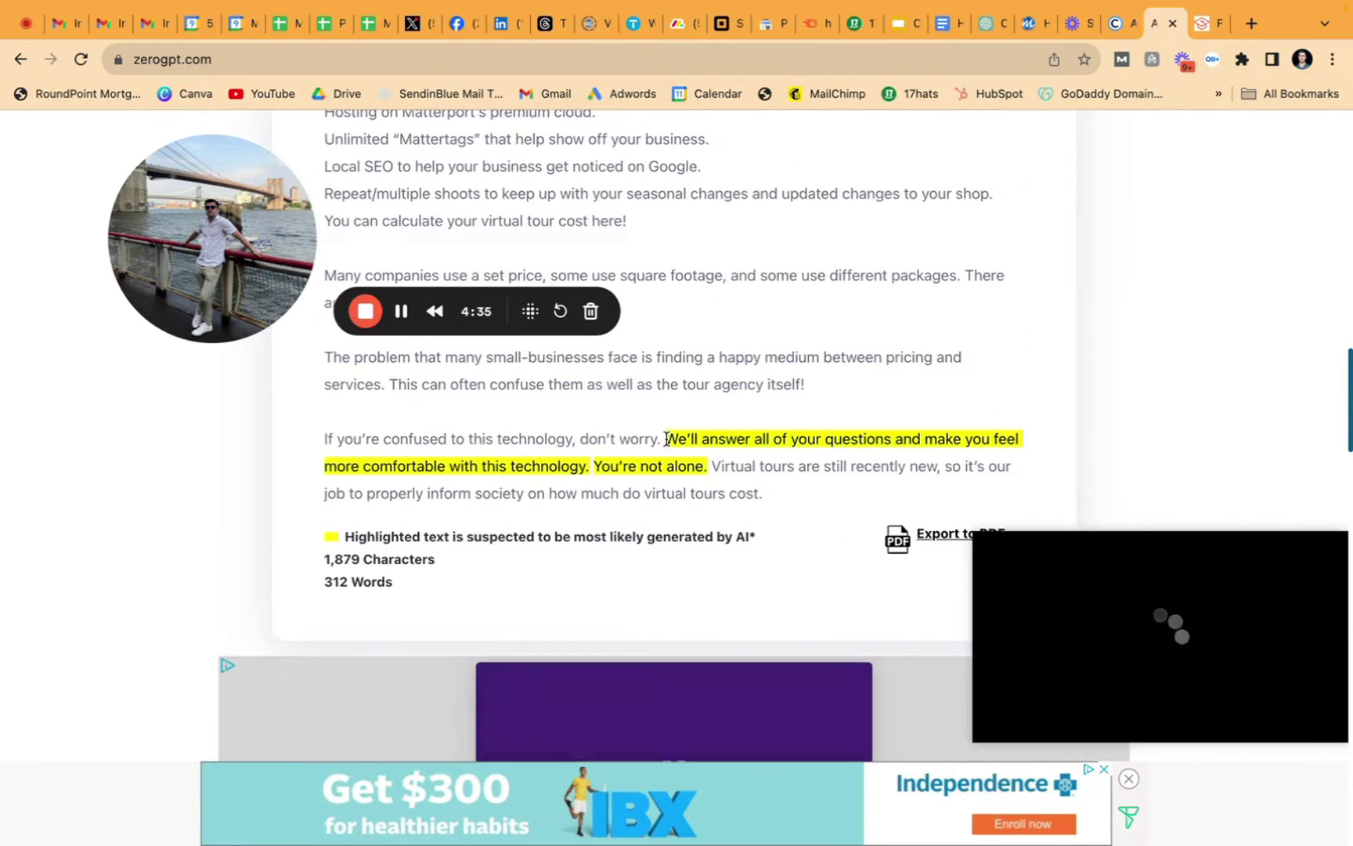
left_click_drag(666, 439, 696, 438)
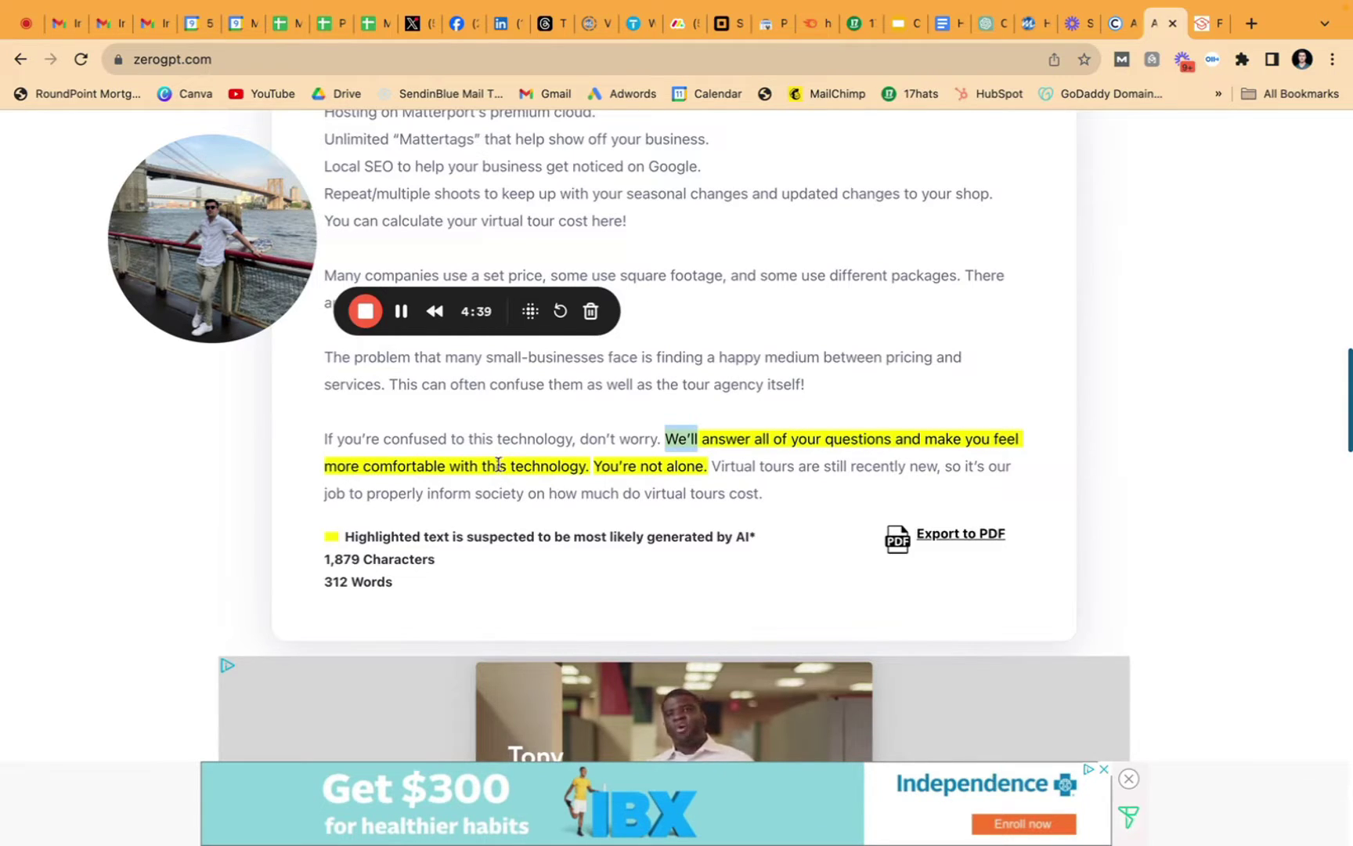
left_click_drag(668, 438, 706, 466)
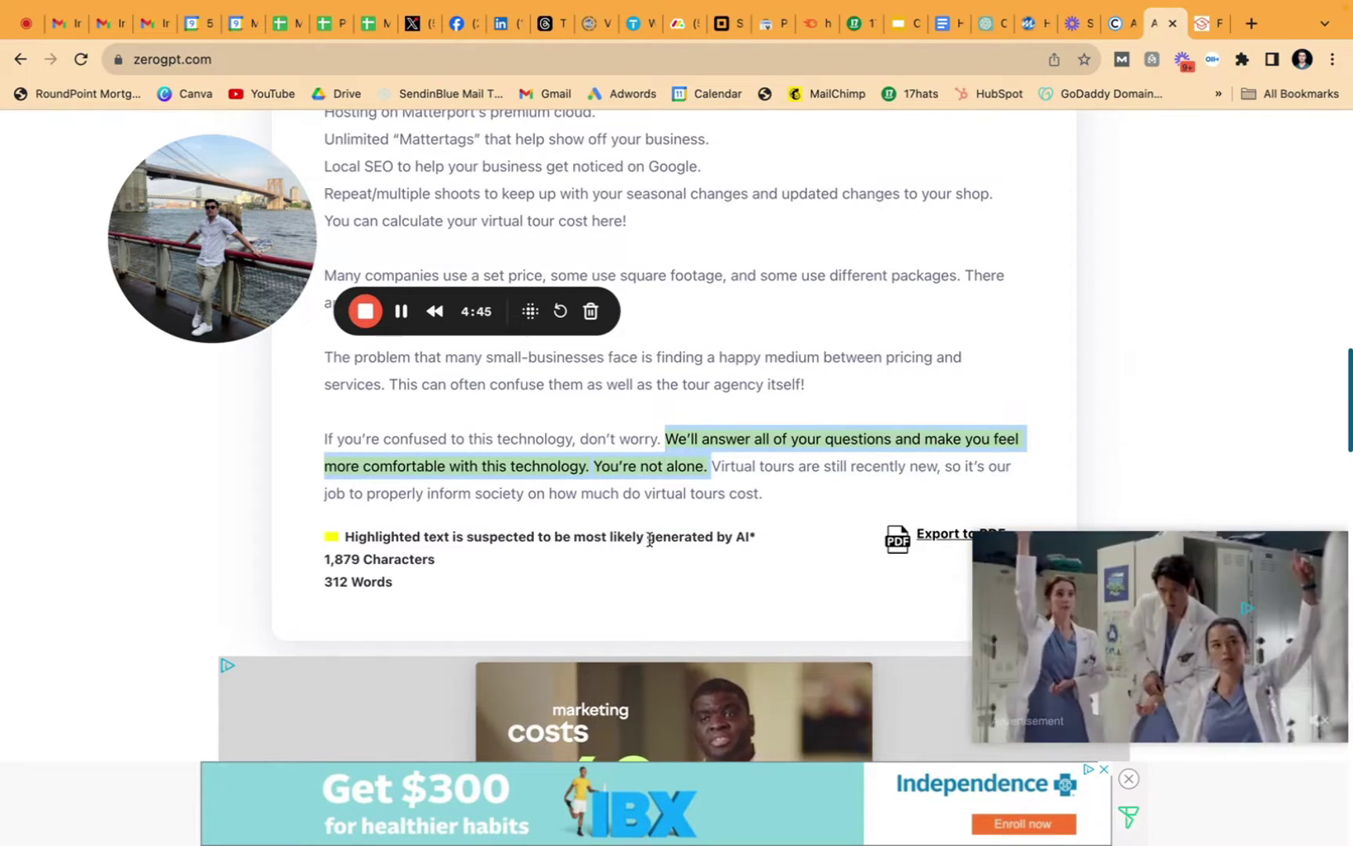
left_click(749, 443)
scroll(815, 422, "up", 15)
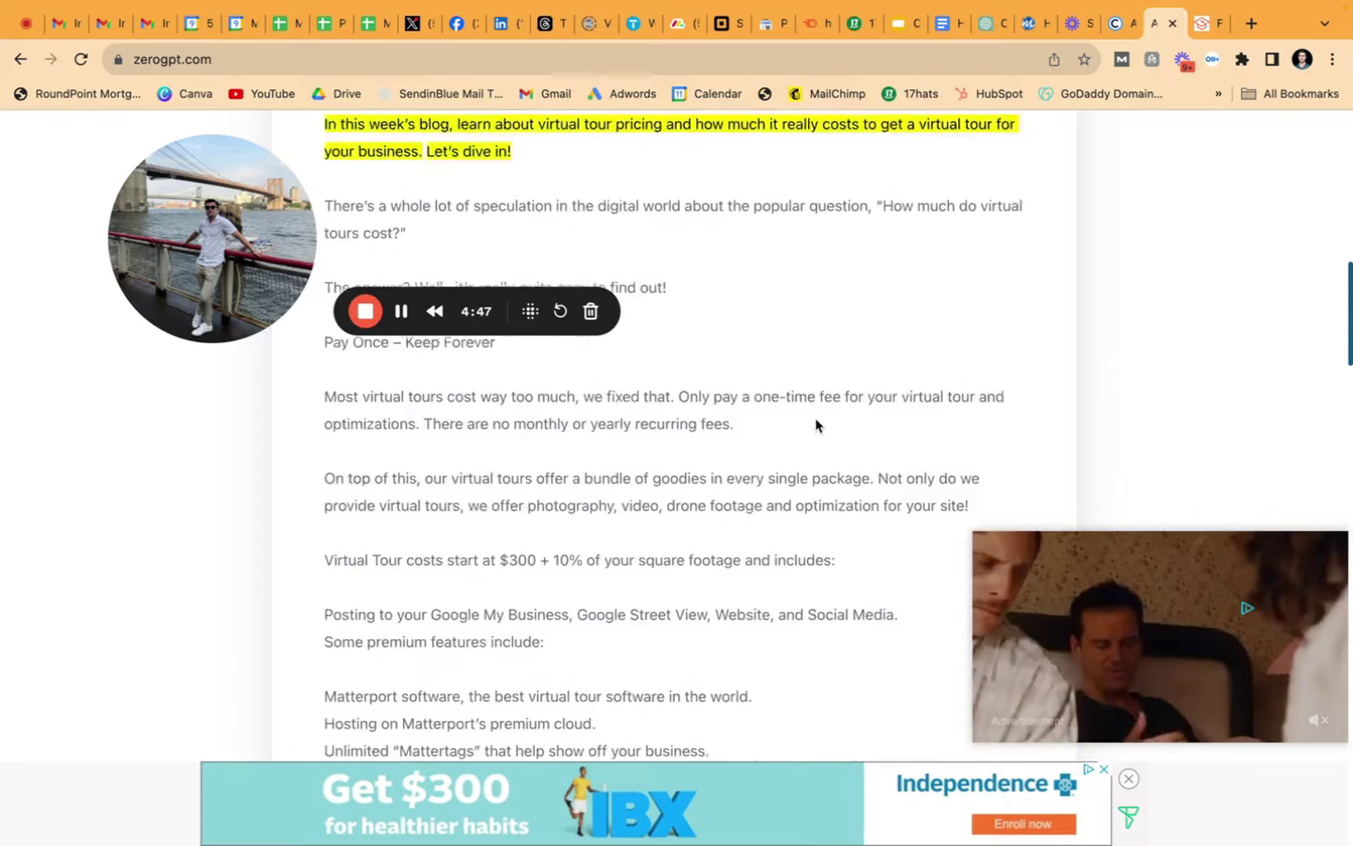
scroll(815, 423, "up", 1)
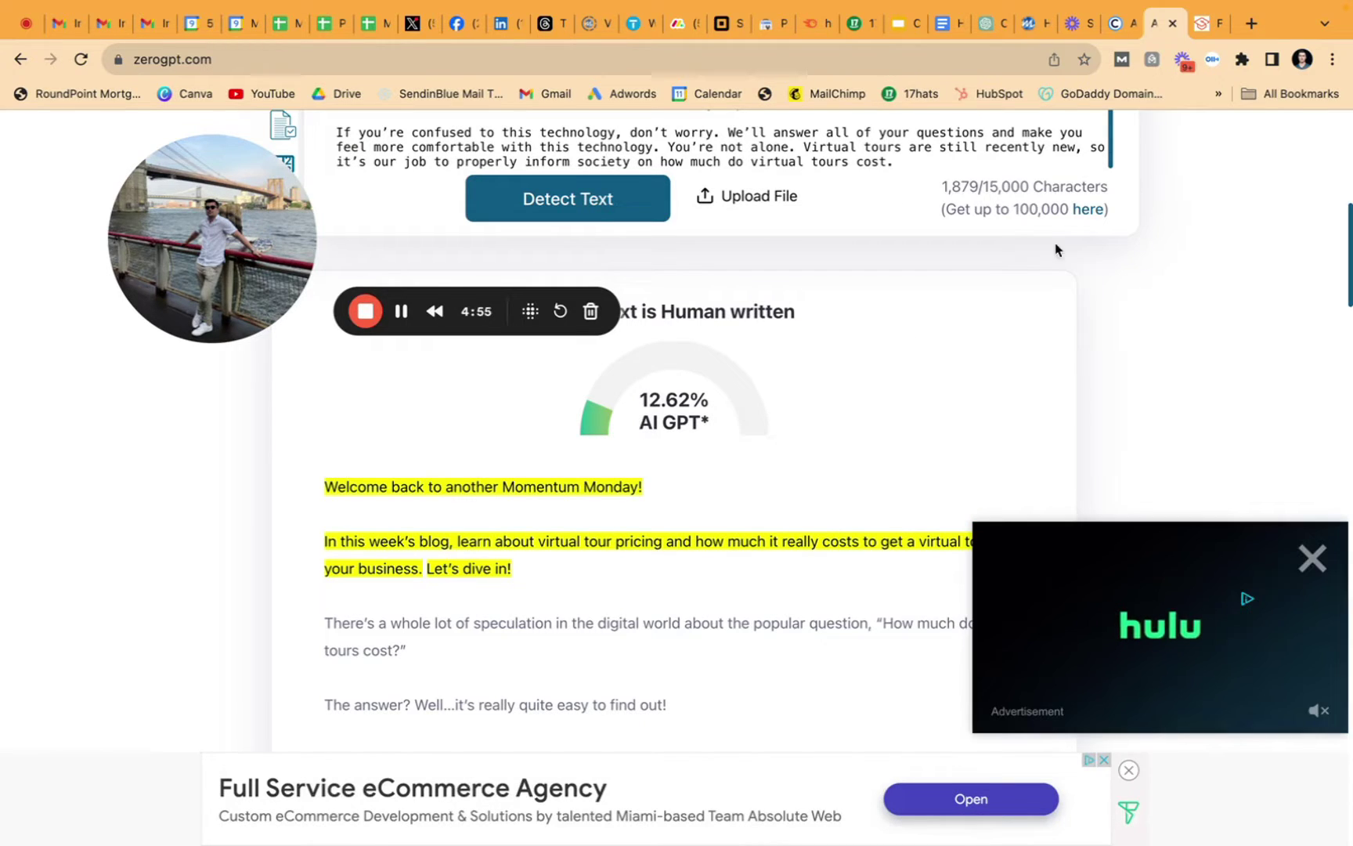
- Replace Scribbr's text with the 314-word blog article and analyze it, scoring 24% AI
left_click(1208, 24)
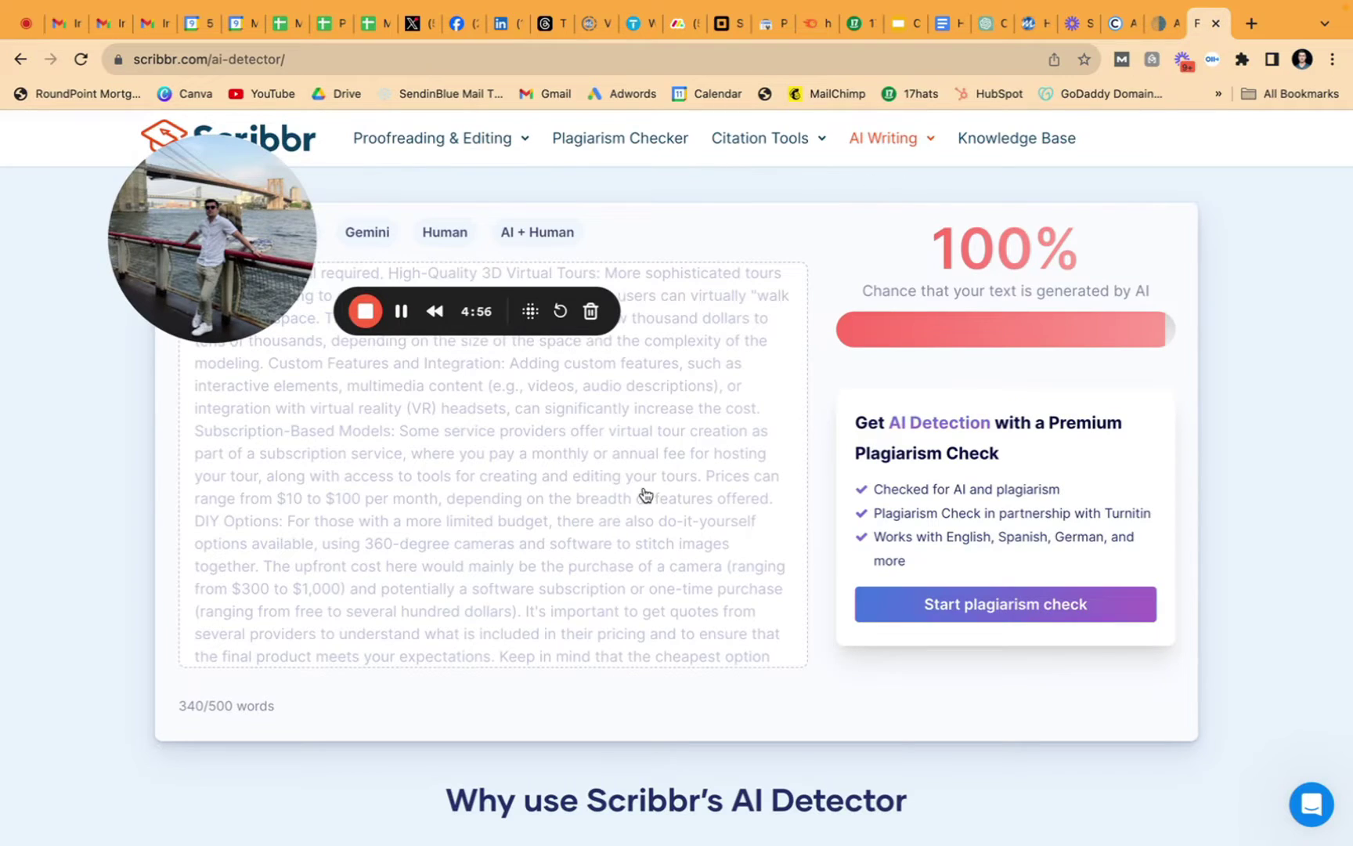
scroll(646, 493, "up", 8)
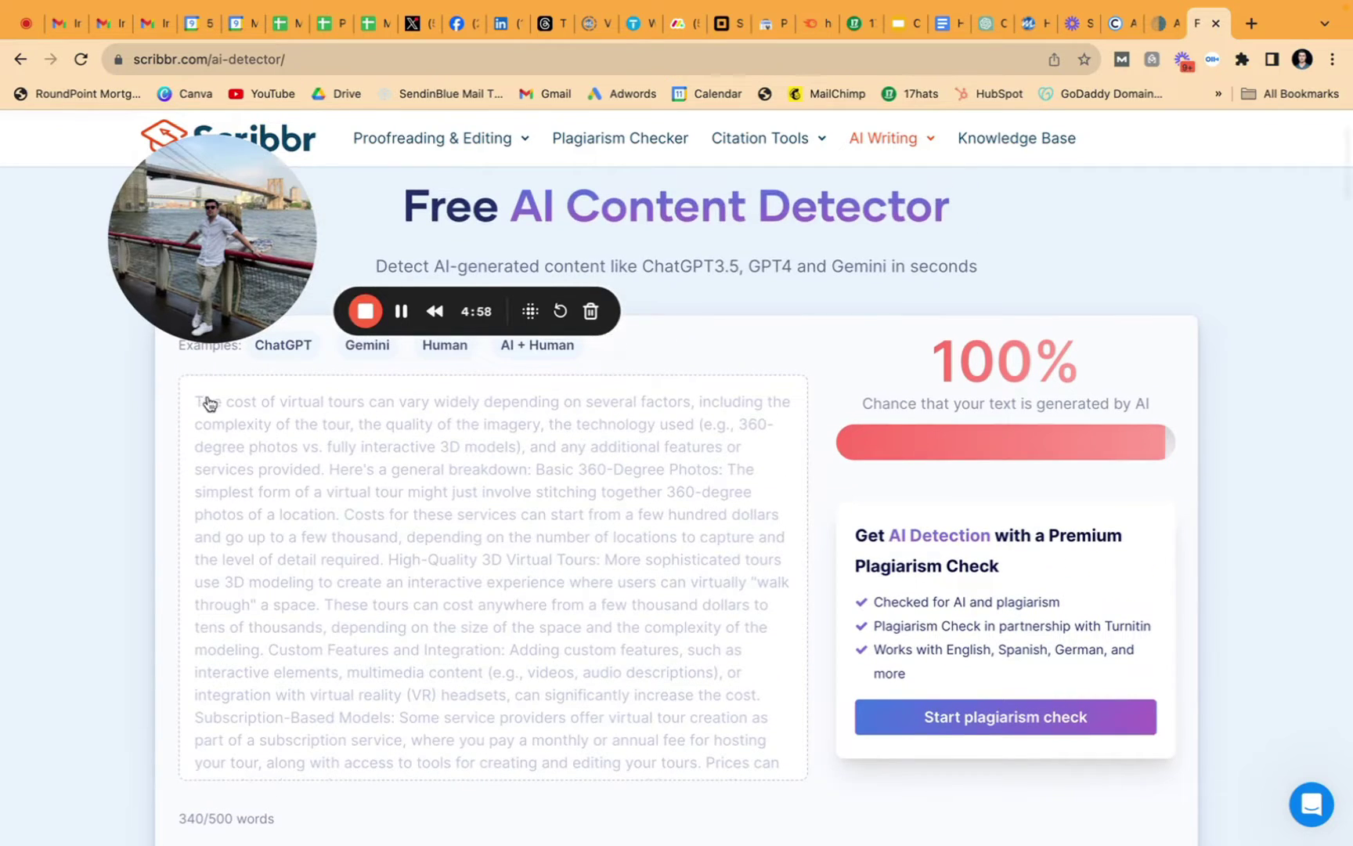
scroll(470, 587, "down", 10)
left_click_drag(592, 753, 136, 370)
key("BackSpace")
key("ctrl+v")
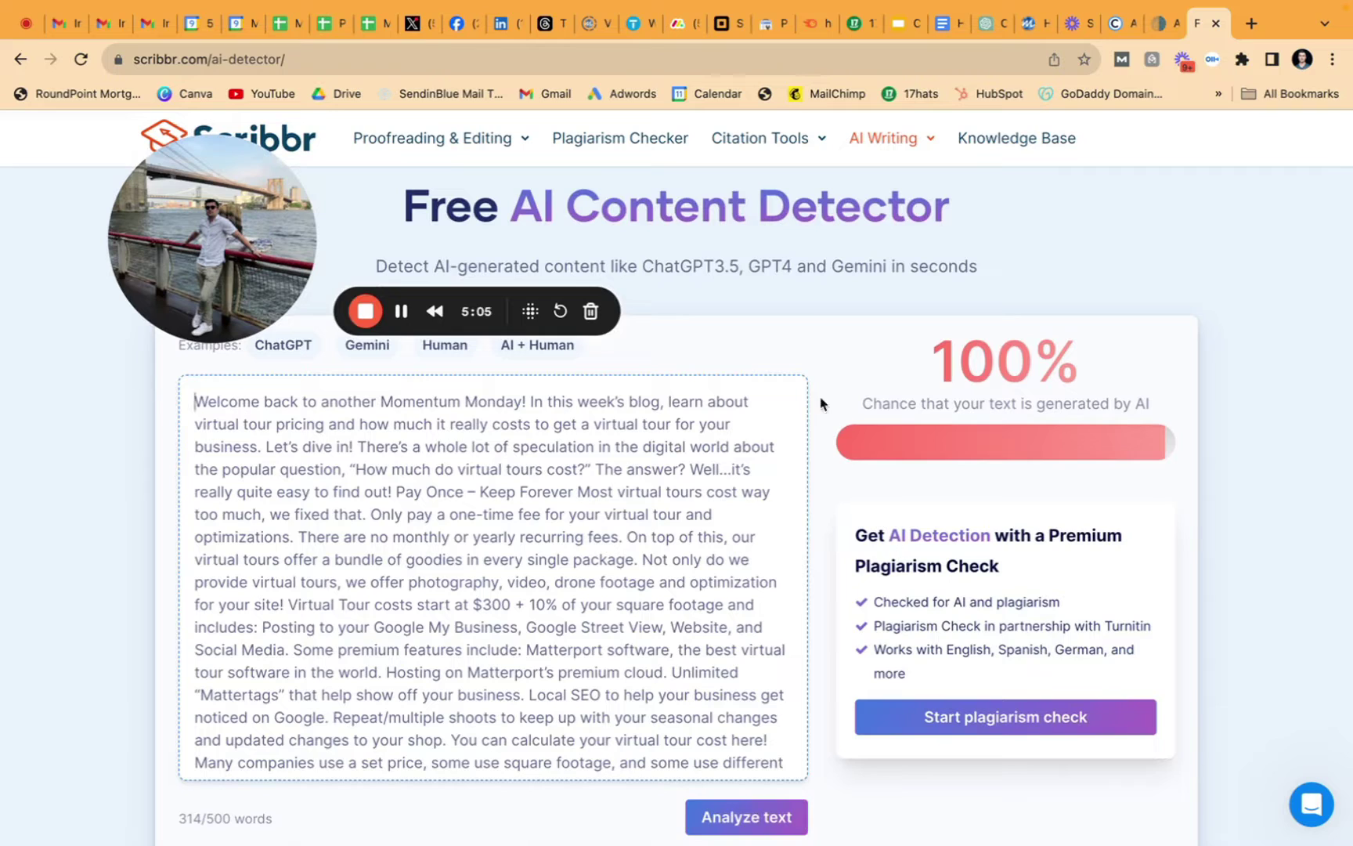
scroll(814, 384, "down", 3)
left_click(736, 695)
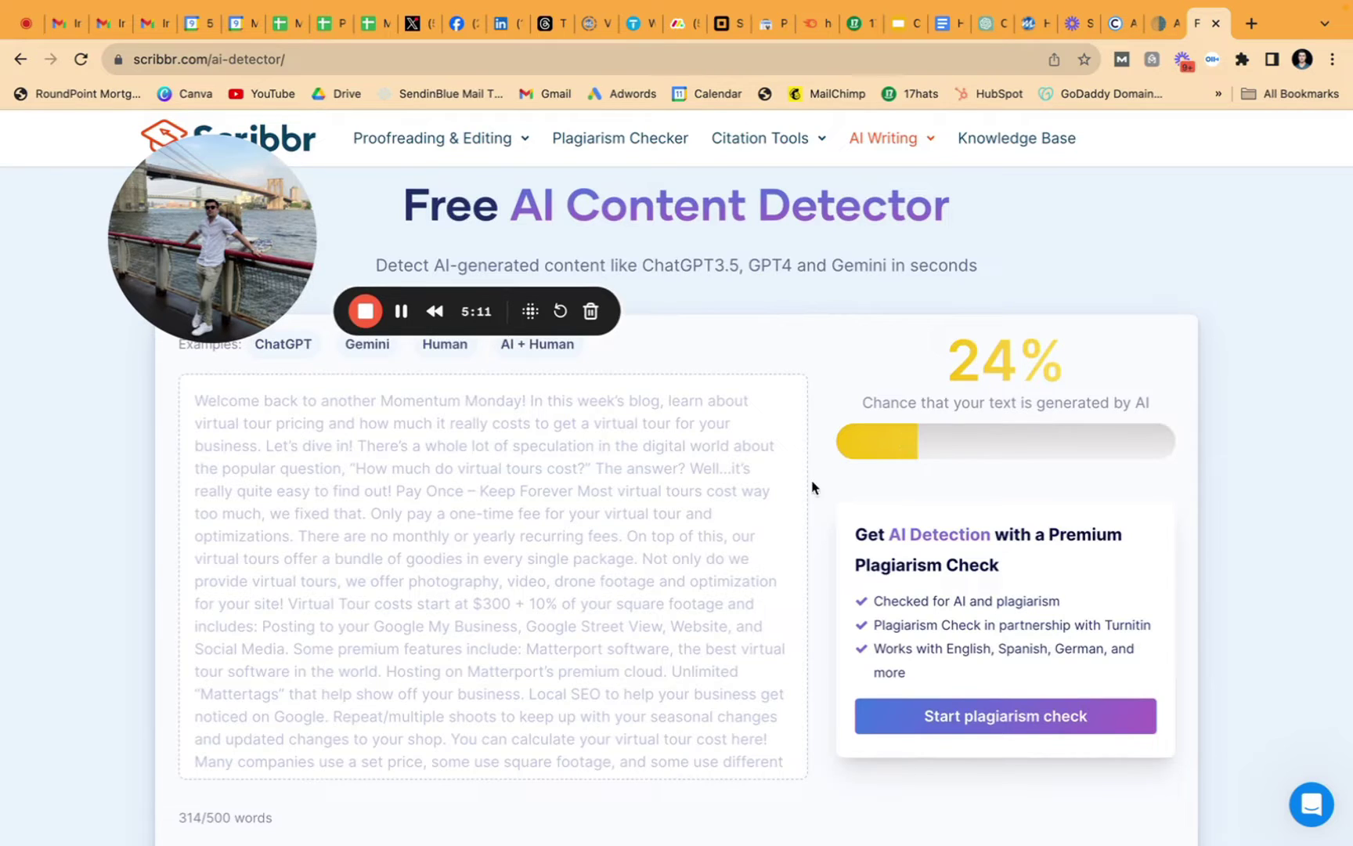
scroll(656, 570, "up", 2)
scroll(656, 570, "down", 8)
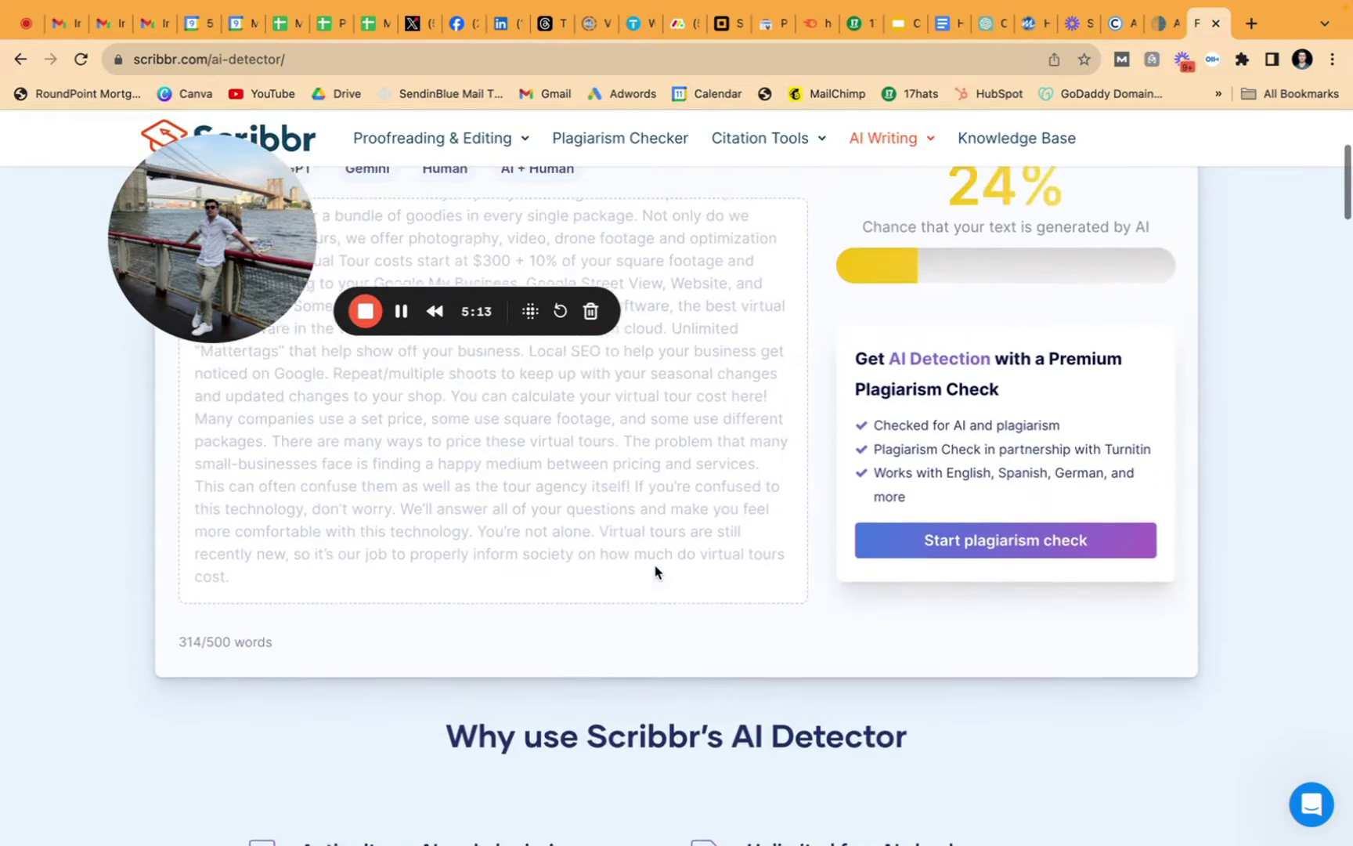
scroll(656, 570, "up", 5)
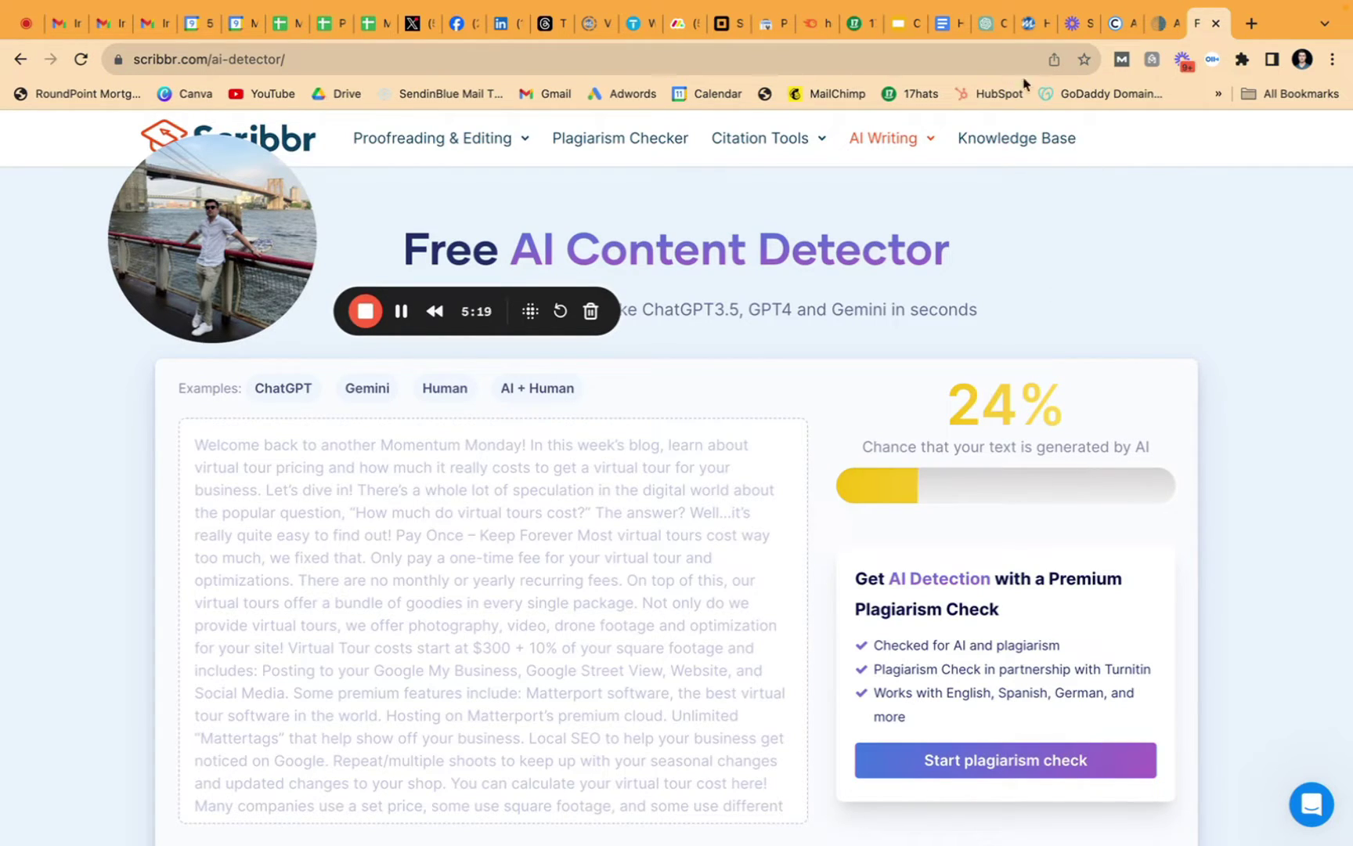
- Scroll the original 'How Much Do Virtual Tours Cost?' post from its title past the camera section
left_click(1035, 23)
scroll(897, 471, "up", 5)
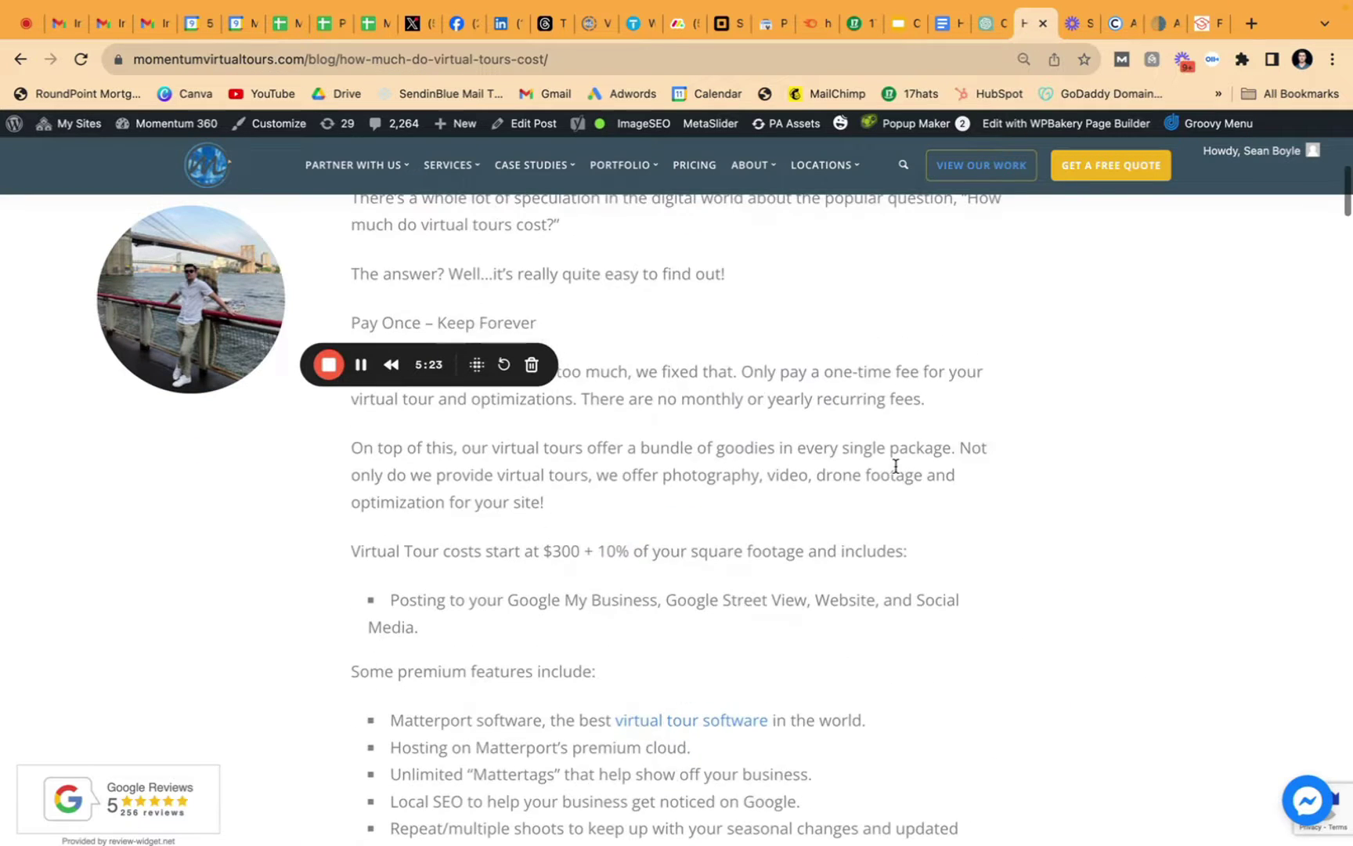
scroll(1059, 458, "up", 8)
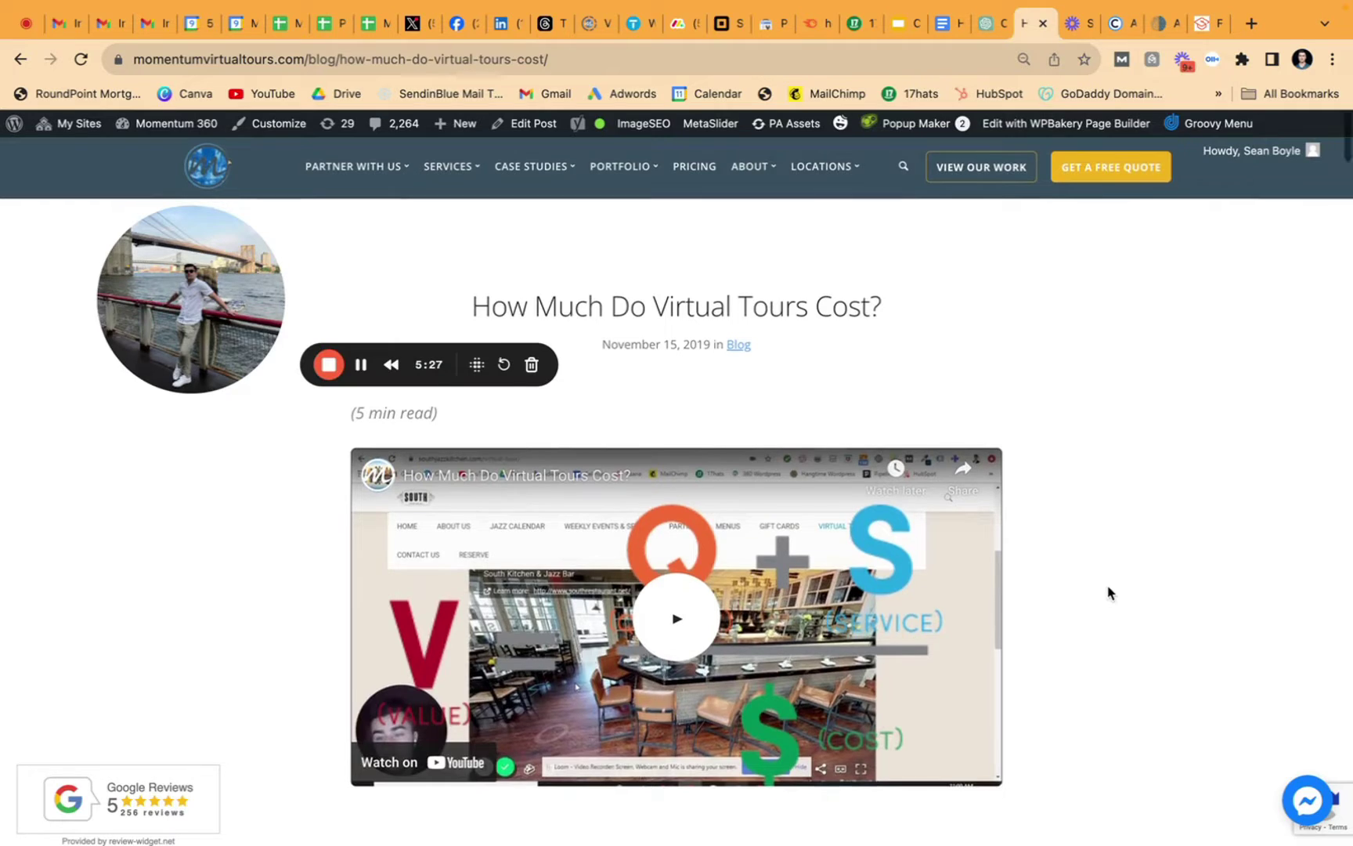
scroll(1107, 591, "down", 15)
scroll(1108, 593, "down", 12)
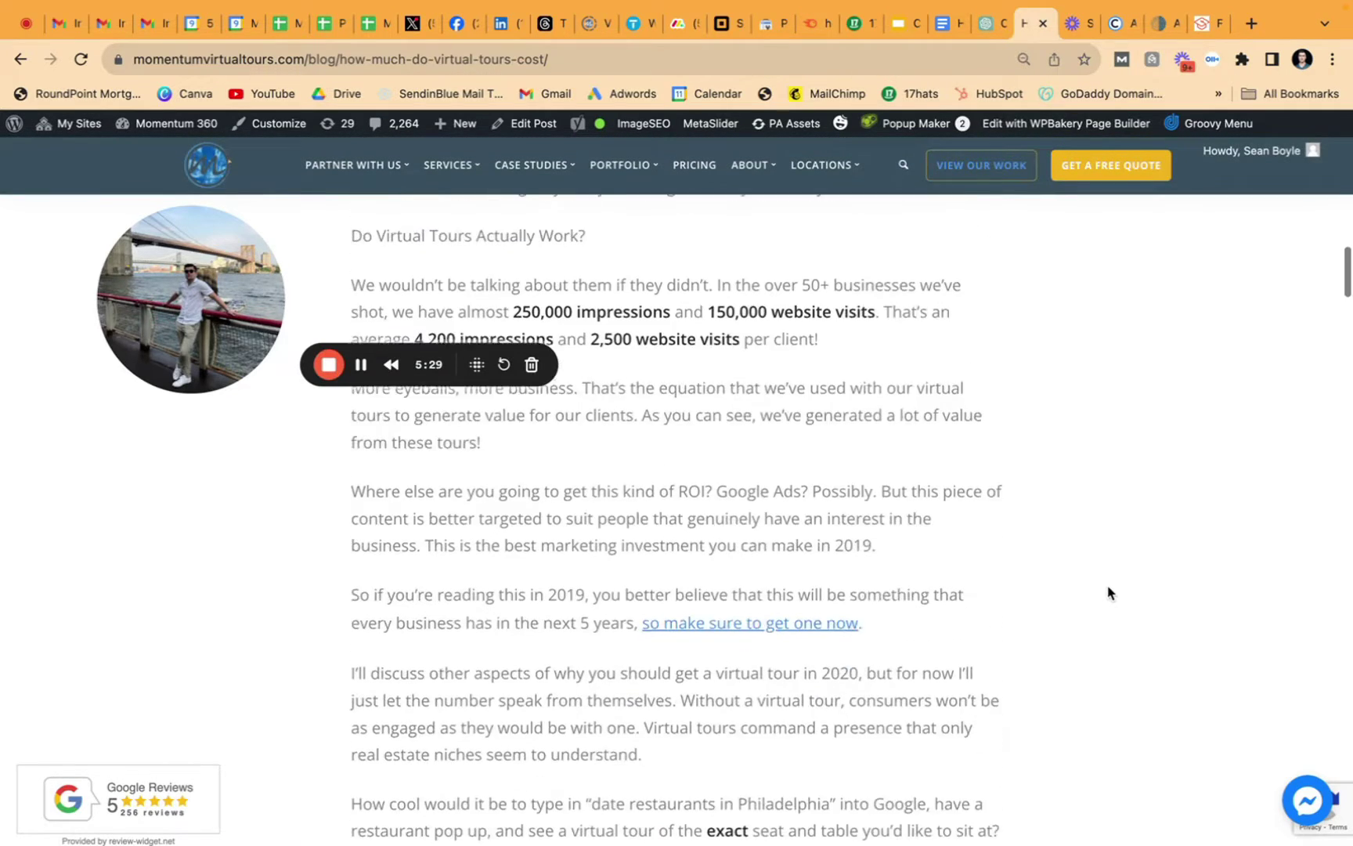
scroll(1108, 593, "down", 10)
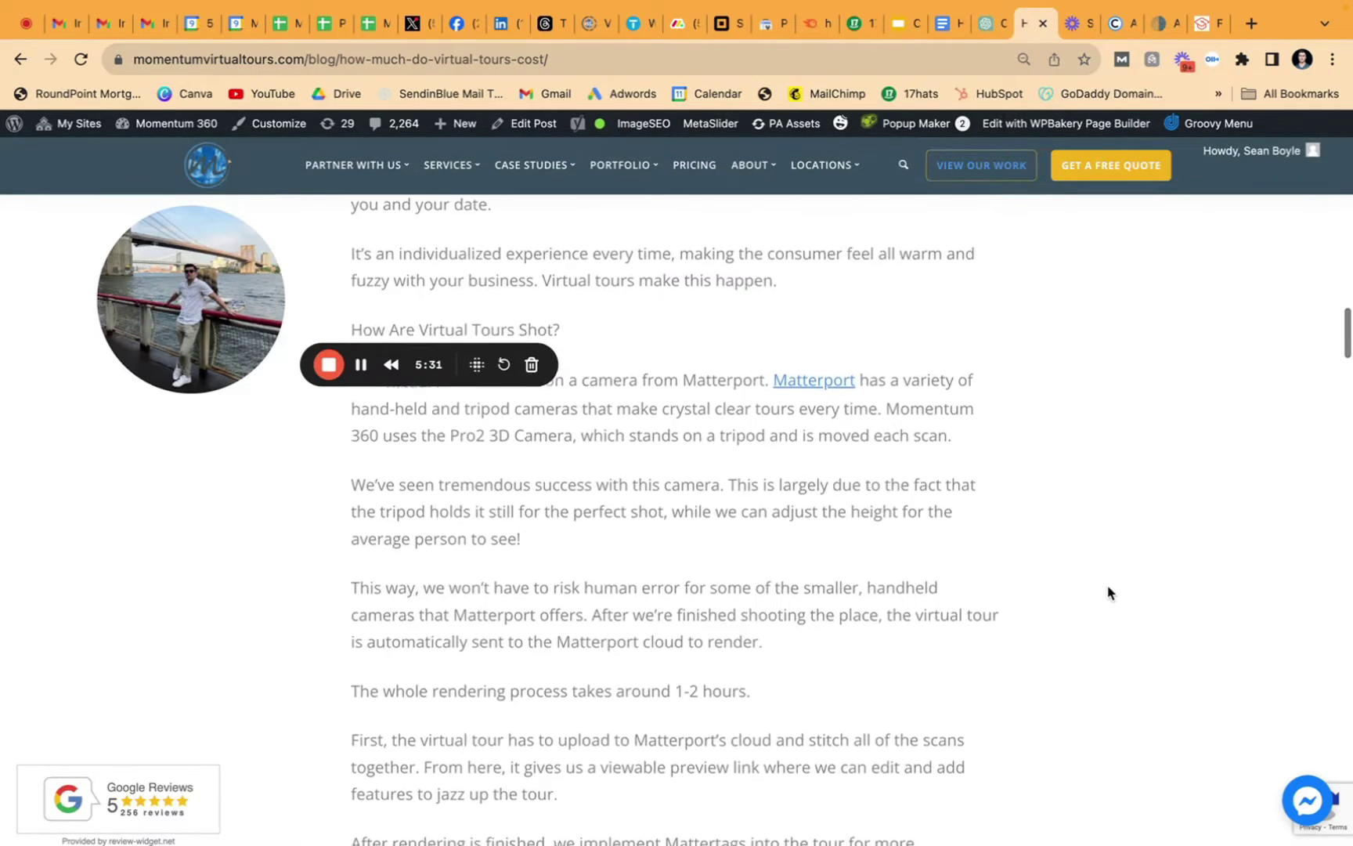
scroll(1108, 592, "up", 20)
- Compare the blog text's verdicts on Scribbr, Copyleaks and ZeroGPT's 'Human written' result
left_click(1207, 23)
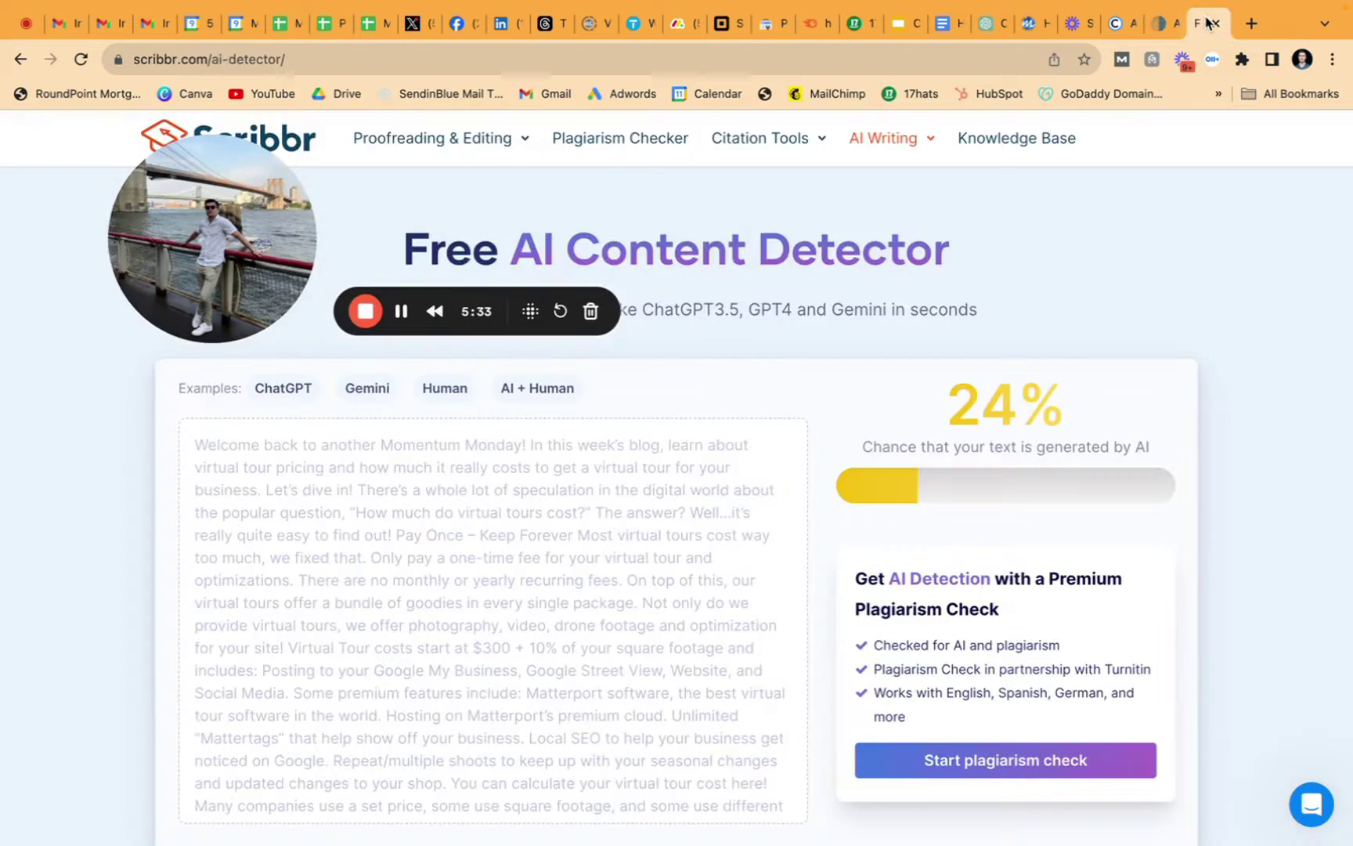
left_click(1108, 24)
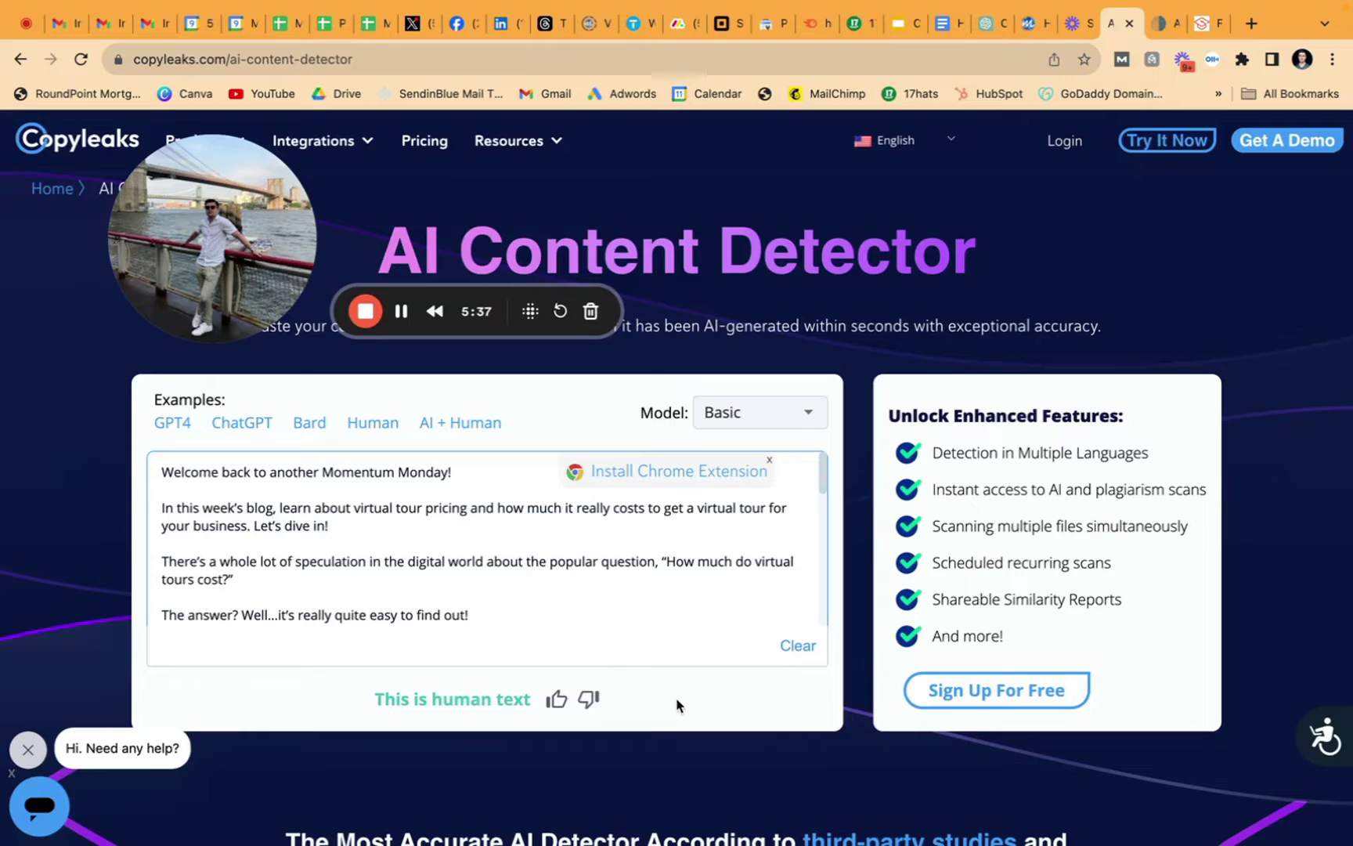
left_click(1179, 26)
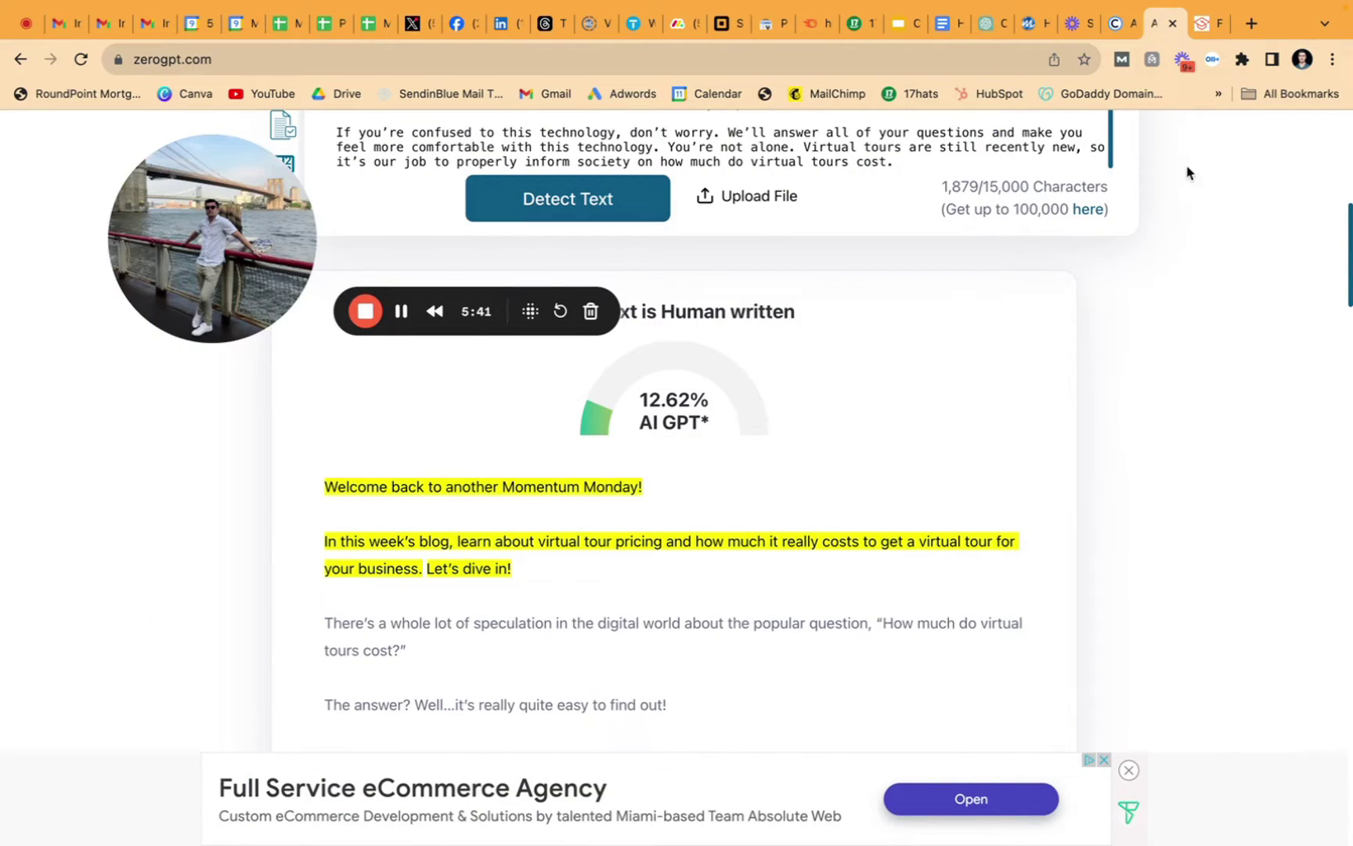
- Highlight Scribbr's 24% AI score, then recheck ZeroGPT and Copyleaks' 'This is human text' verdict
left_click(1203, 36)
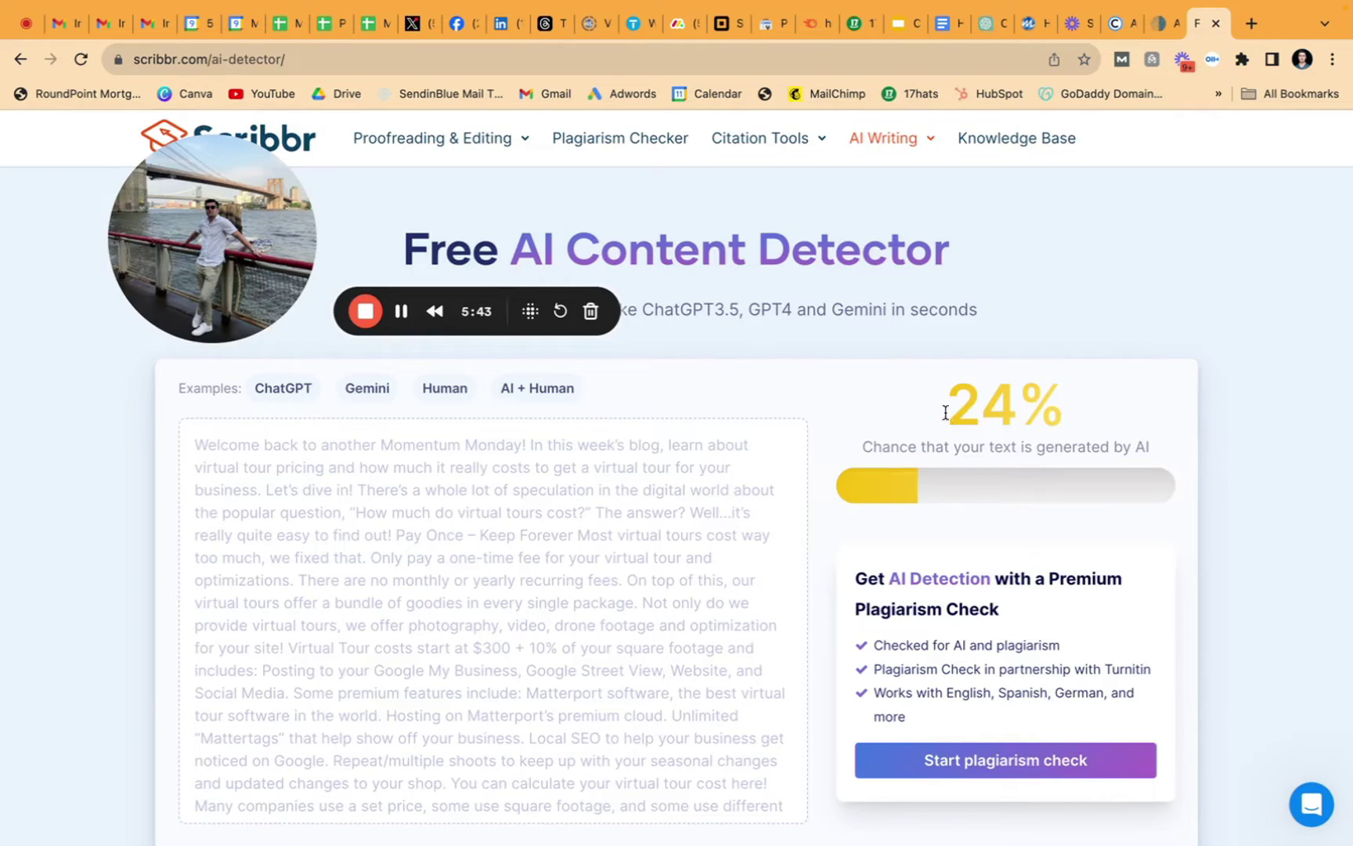
left_click_drag(945, 413, 1127, 418)
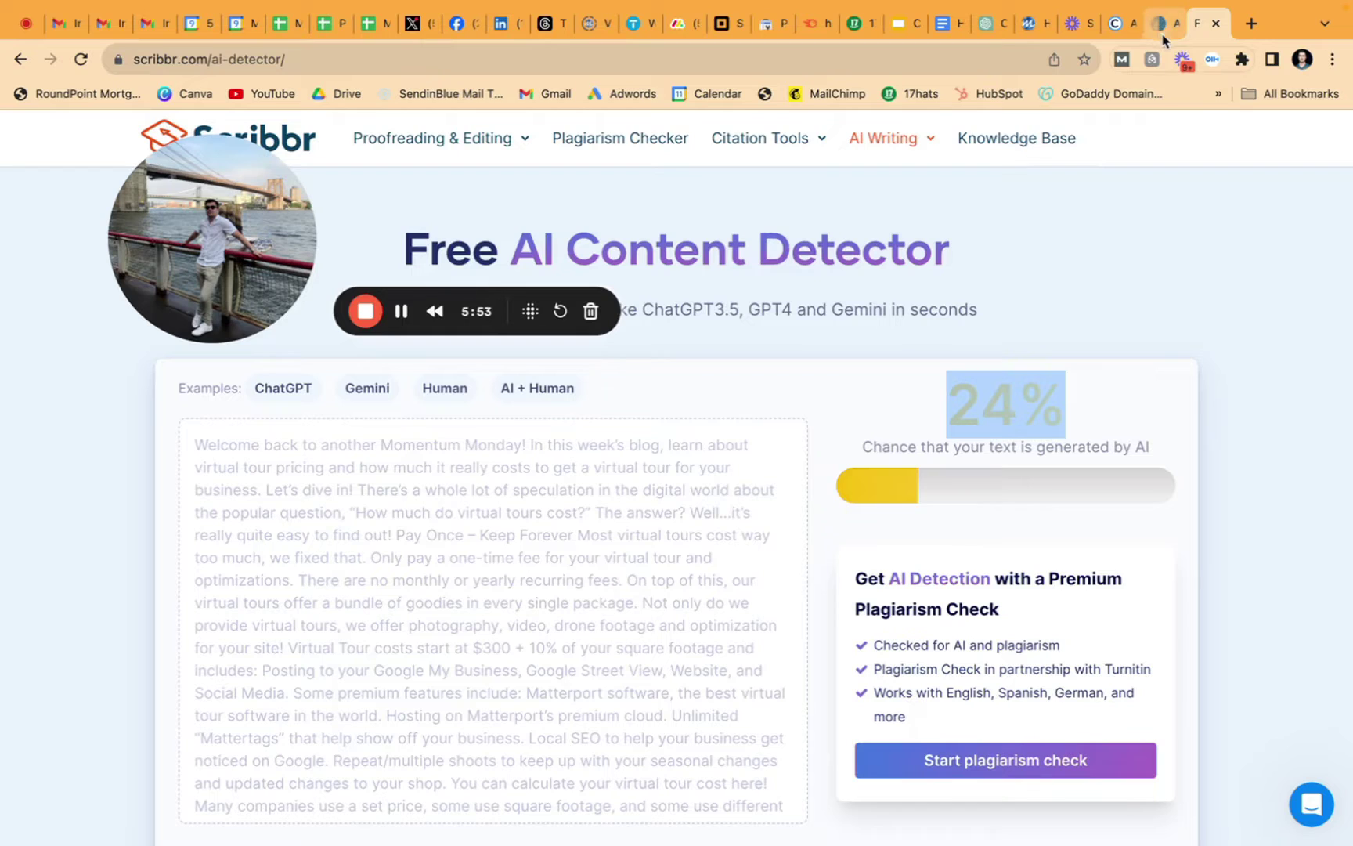
left_click(1167, 28)
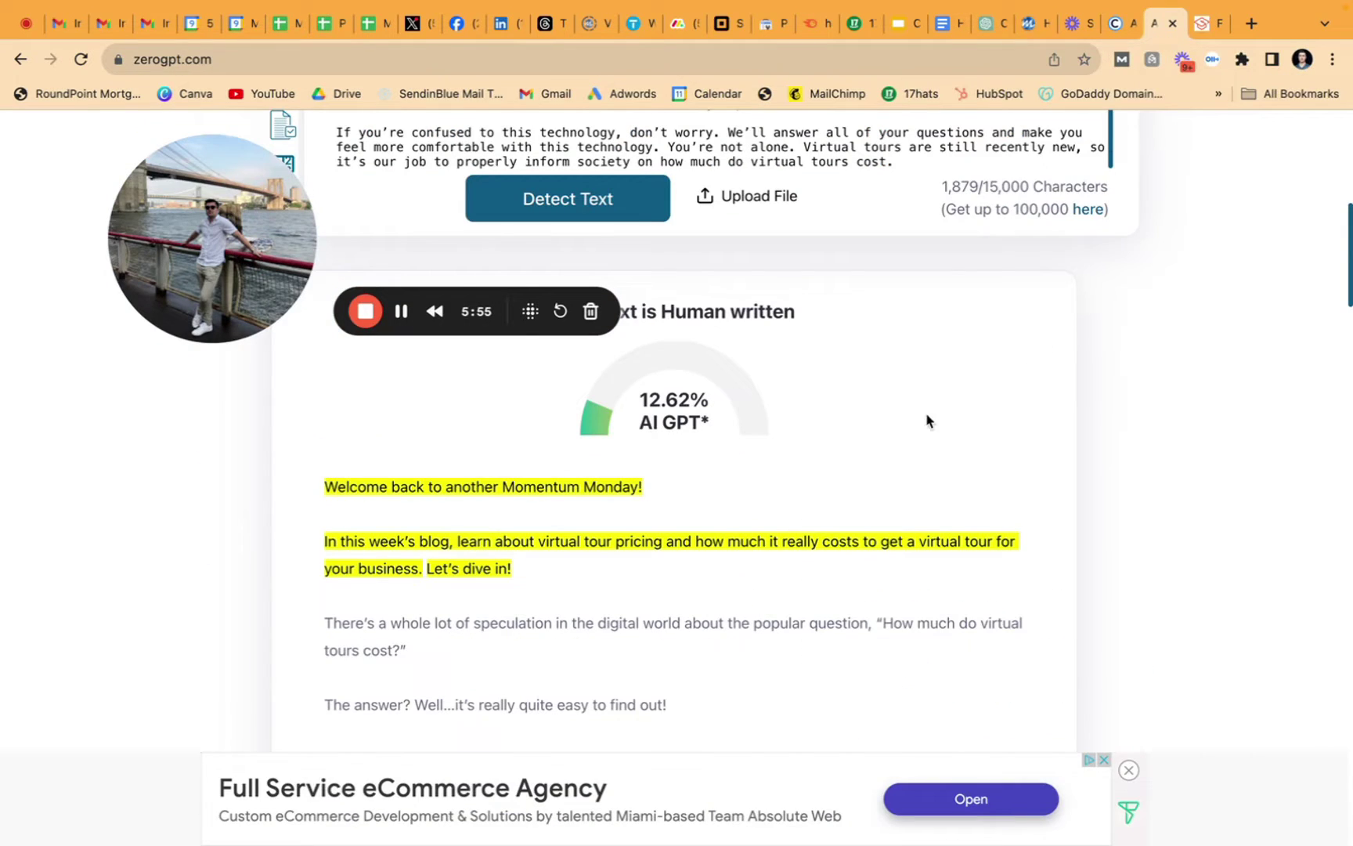
left_click(1120, 26)
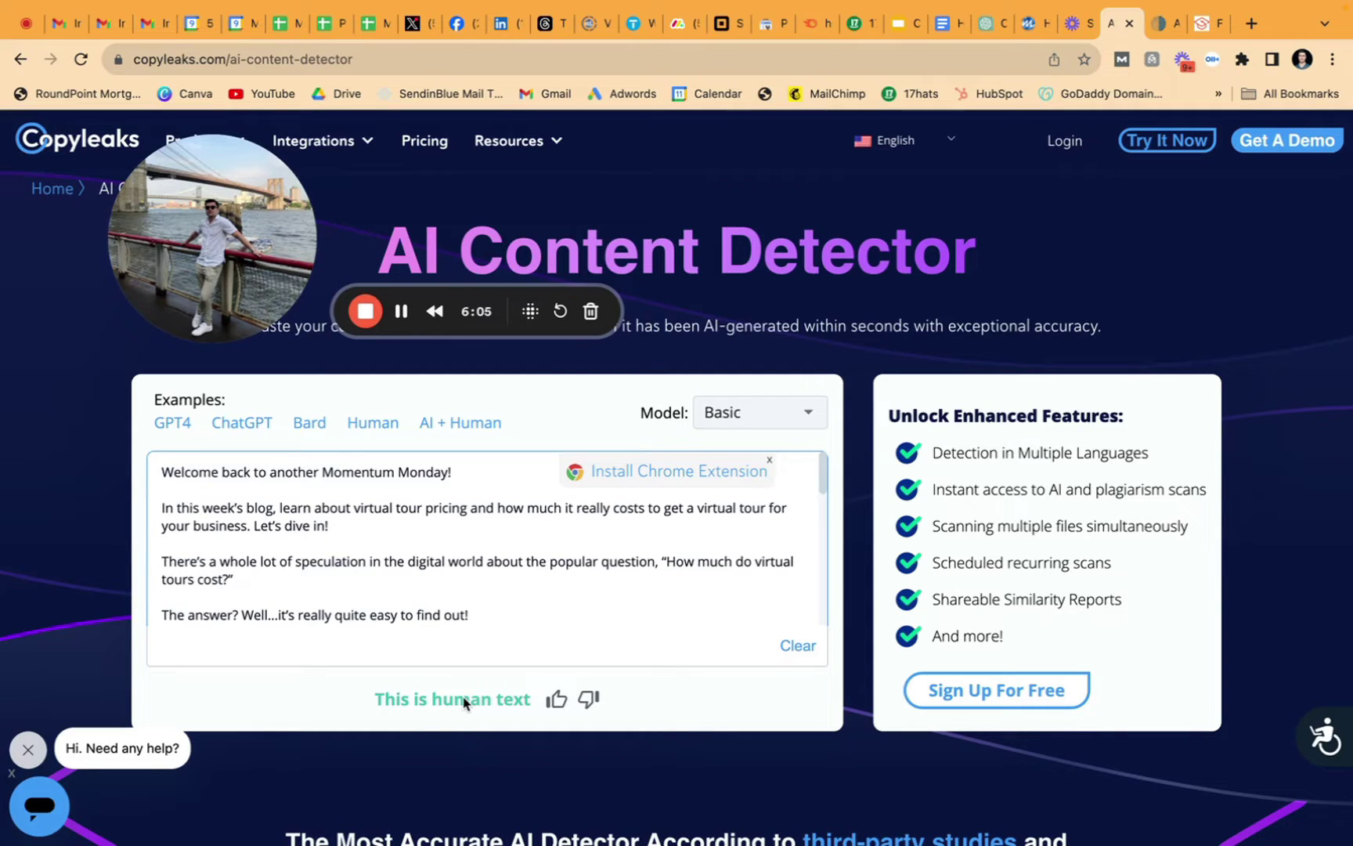
- Cycle through ZeroGPT, Scribbr and Copyleaks' blog-text verdicts, ending on Scribbr's 24% AI score
left_click(1164, 24)
left_click(1205, 23)
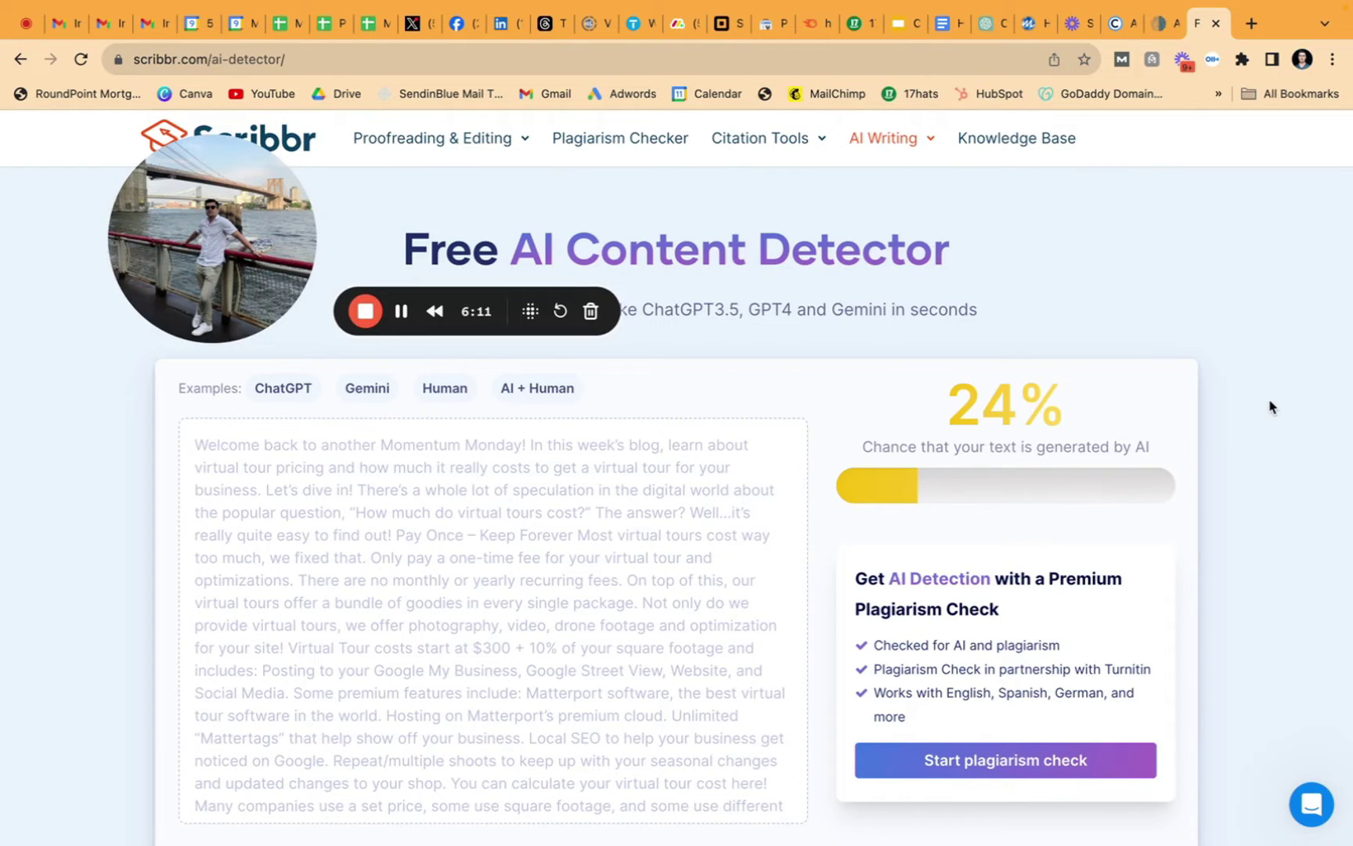
scroll(1269, 407, "down", 1)
scroll(1269, 406, "up", 2)
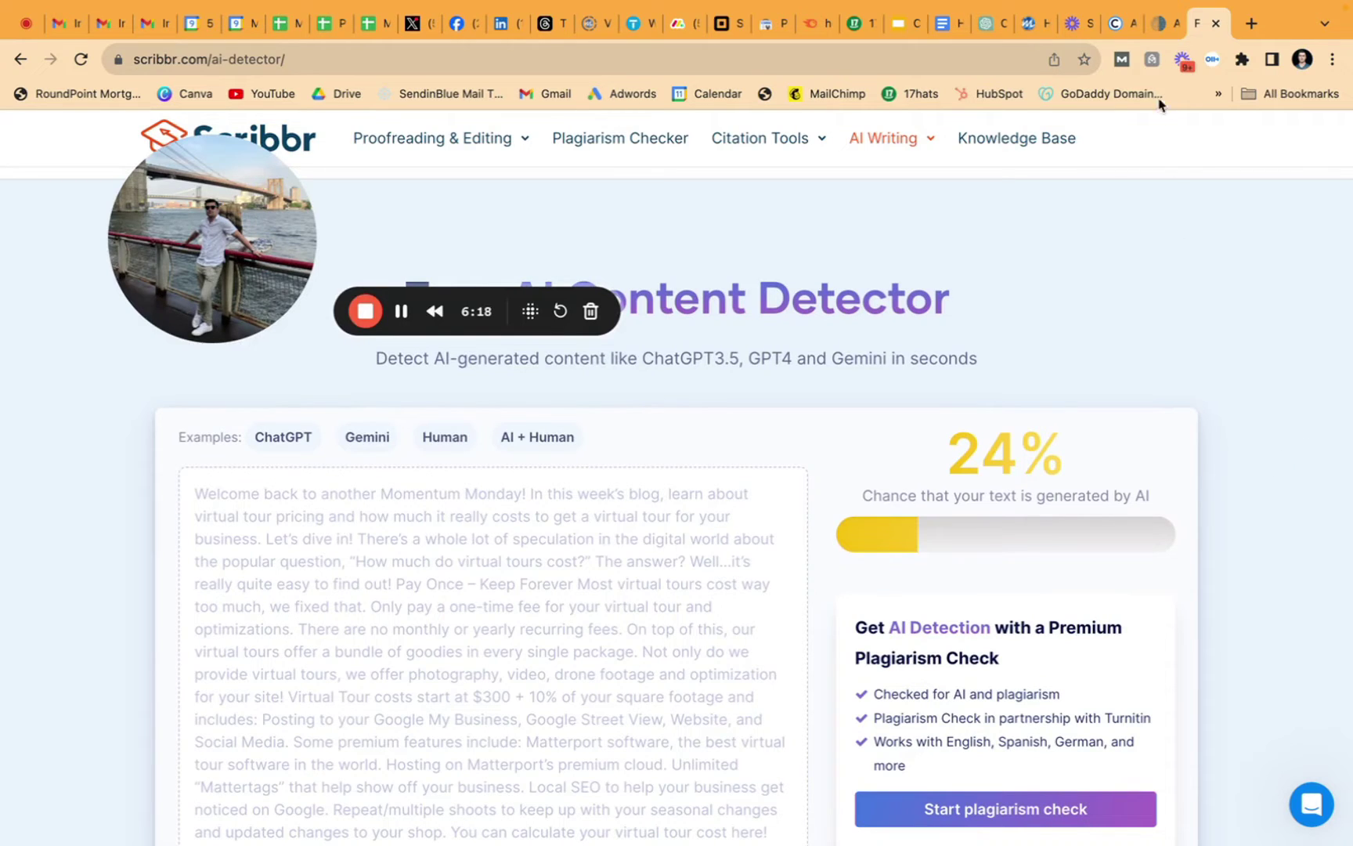
left_click(1165, 23)
left_click(1121, 24)
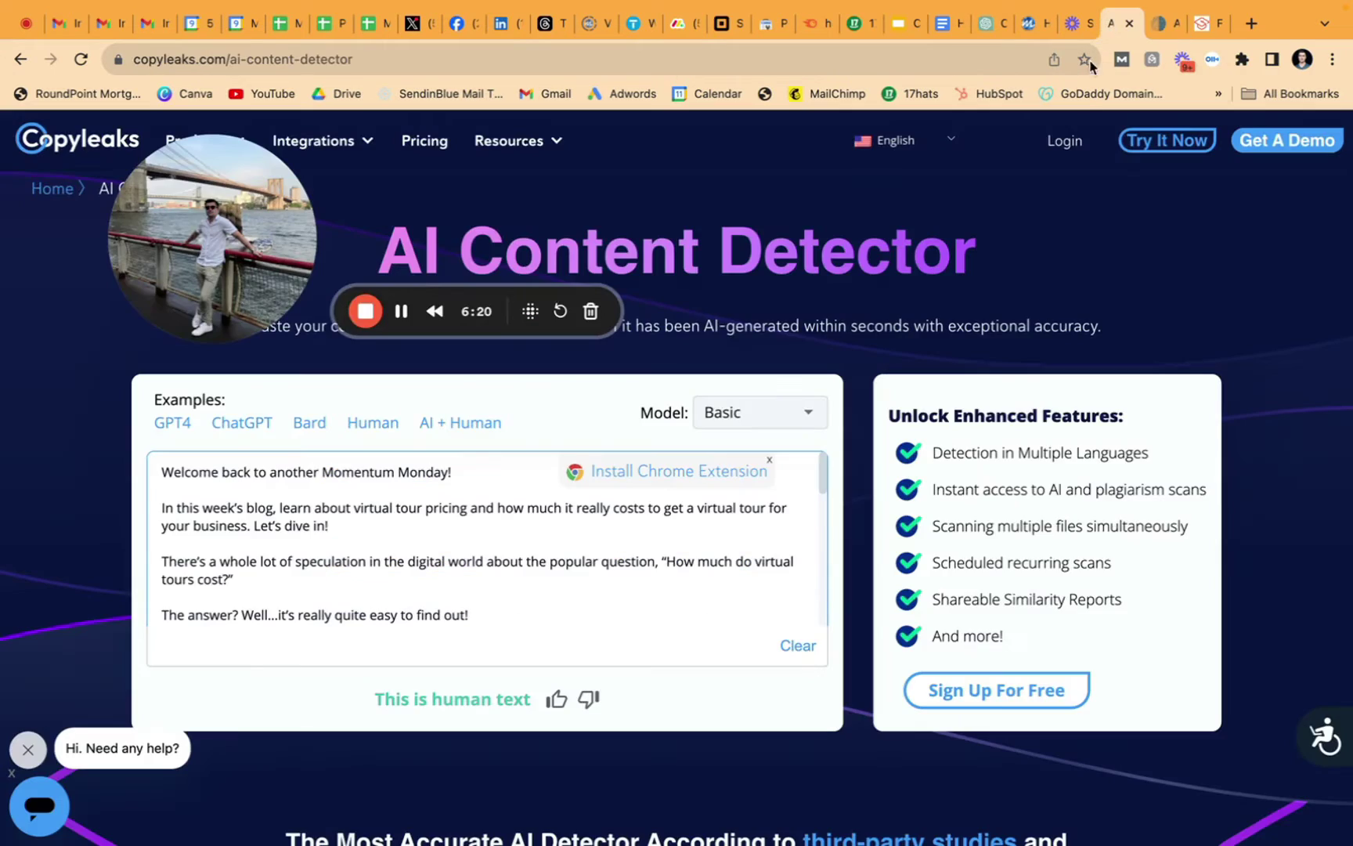
left_click(1209, 23)
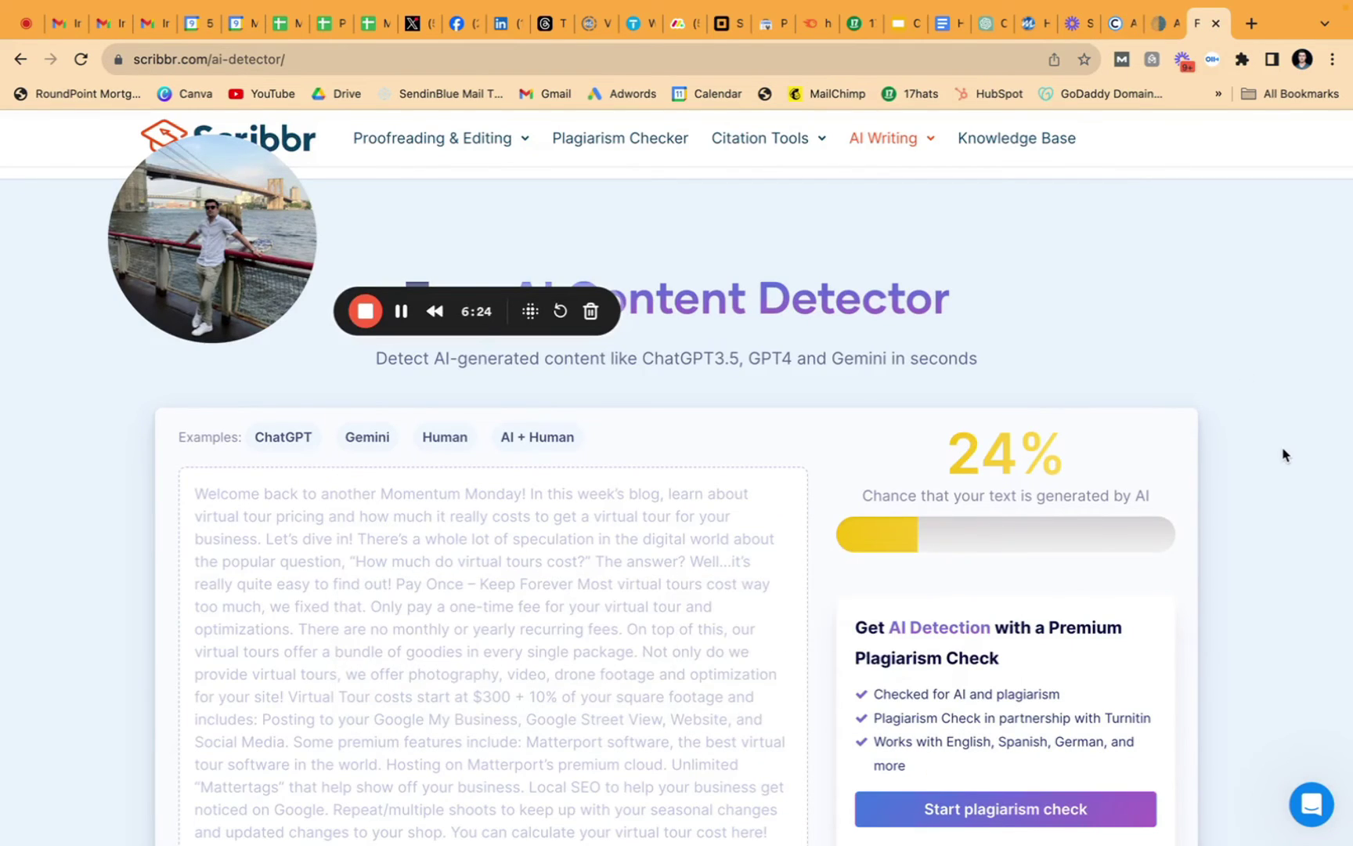
scroll(1282, 454, "down", 2)
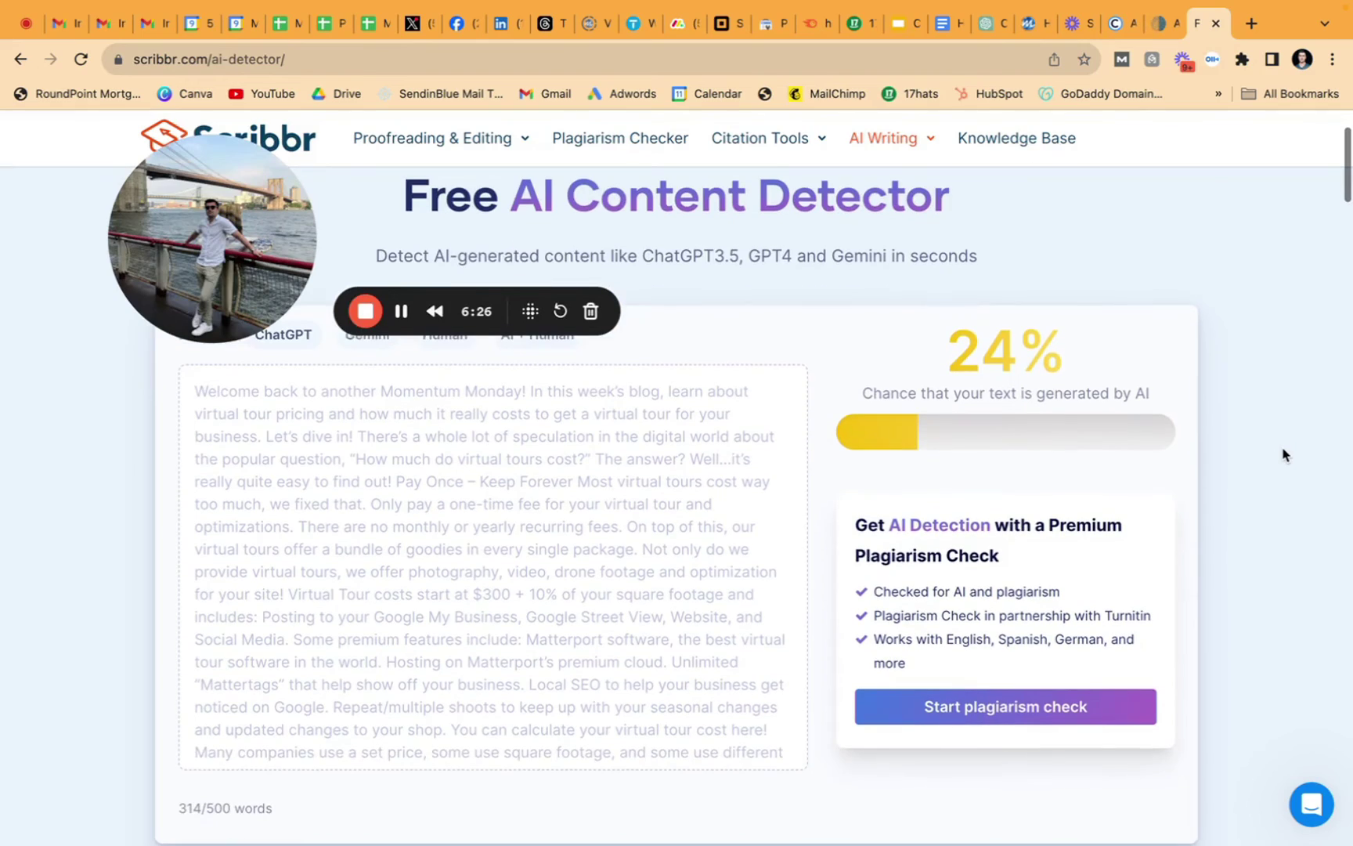